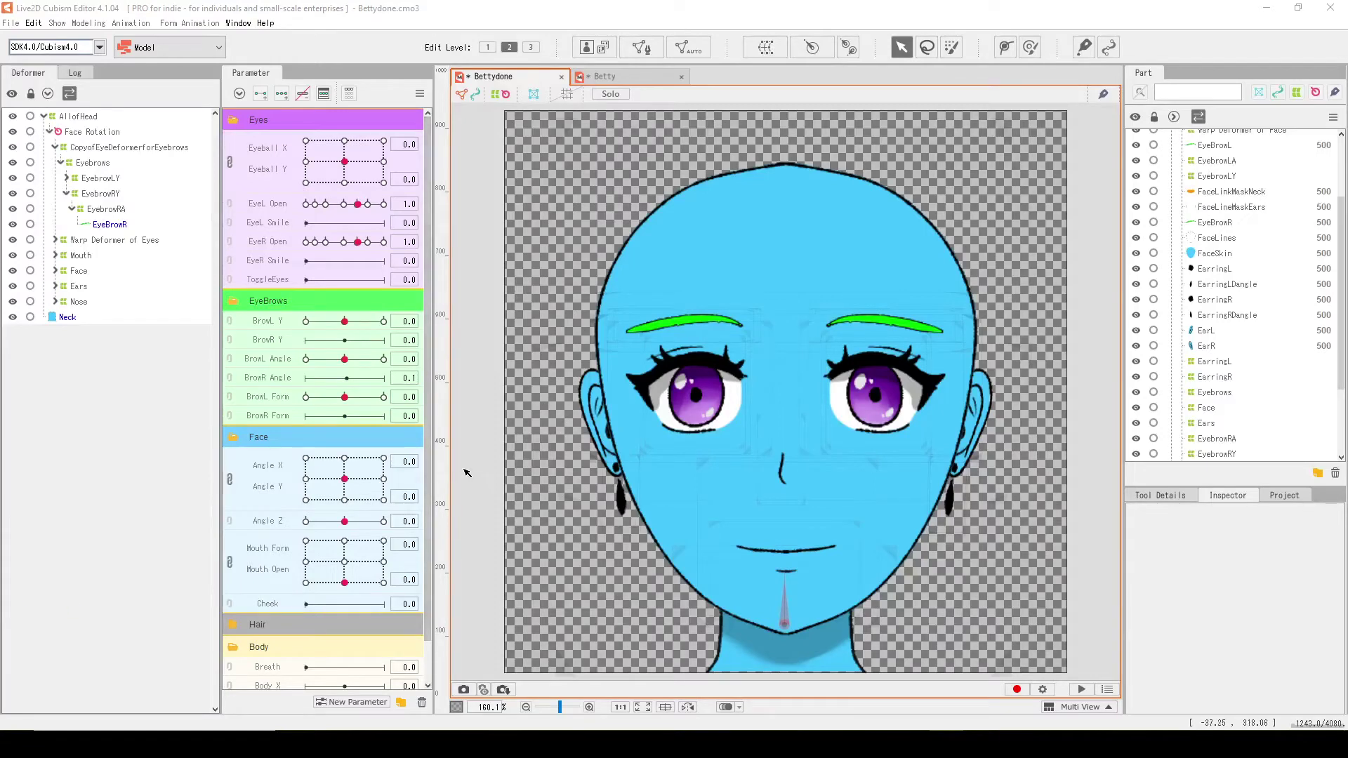
scroll(674, 342, up, 3)
scroll(716, 329, down, 3)
scroll(923, 353, down, 2)
scroll(923, 354, up, 3)
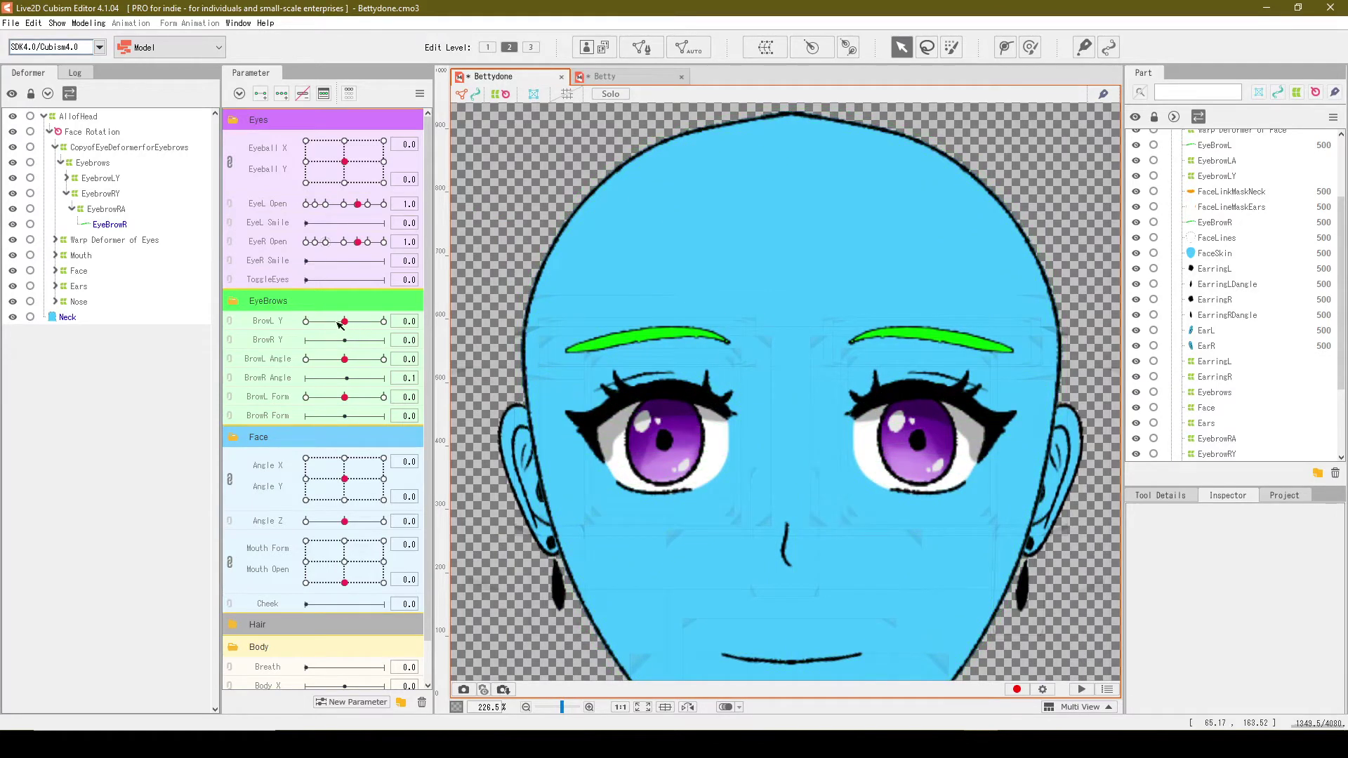
Step: Preview the BrowL Form parameter on the eyebrow, then switch to the Betty model
click(349, 399)
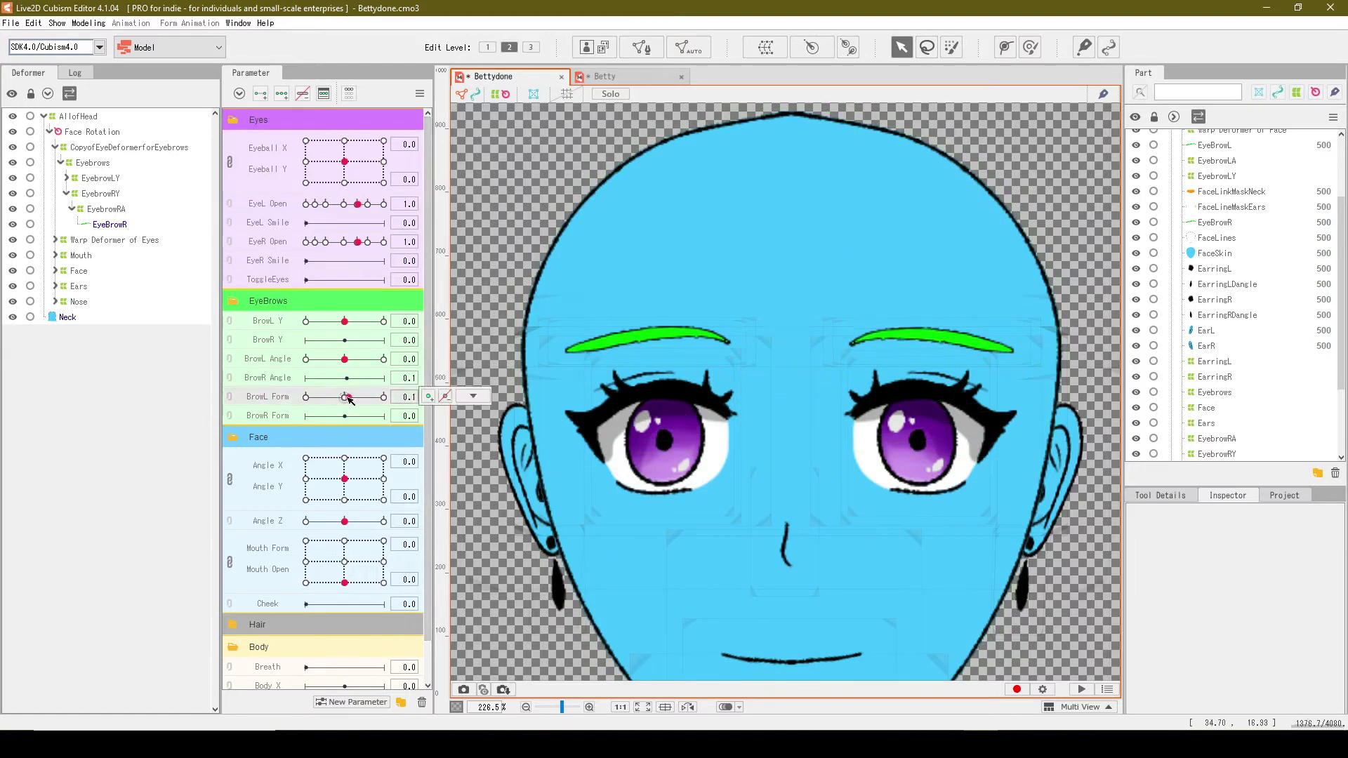
mouse_move(348, 399)
mouse_down()
mouse_move(311, 396)
mouse_move(386, 386)
mouse_move(355, 393)
mouse_move(386, 359)
mouse_move(345, 358)
mouse_move(320, 328)
mouse_move(352, 319)
mouse_up()
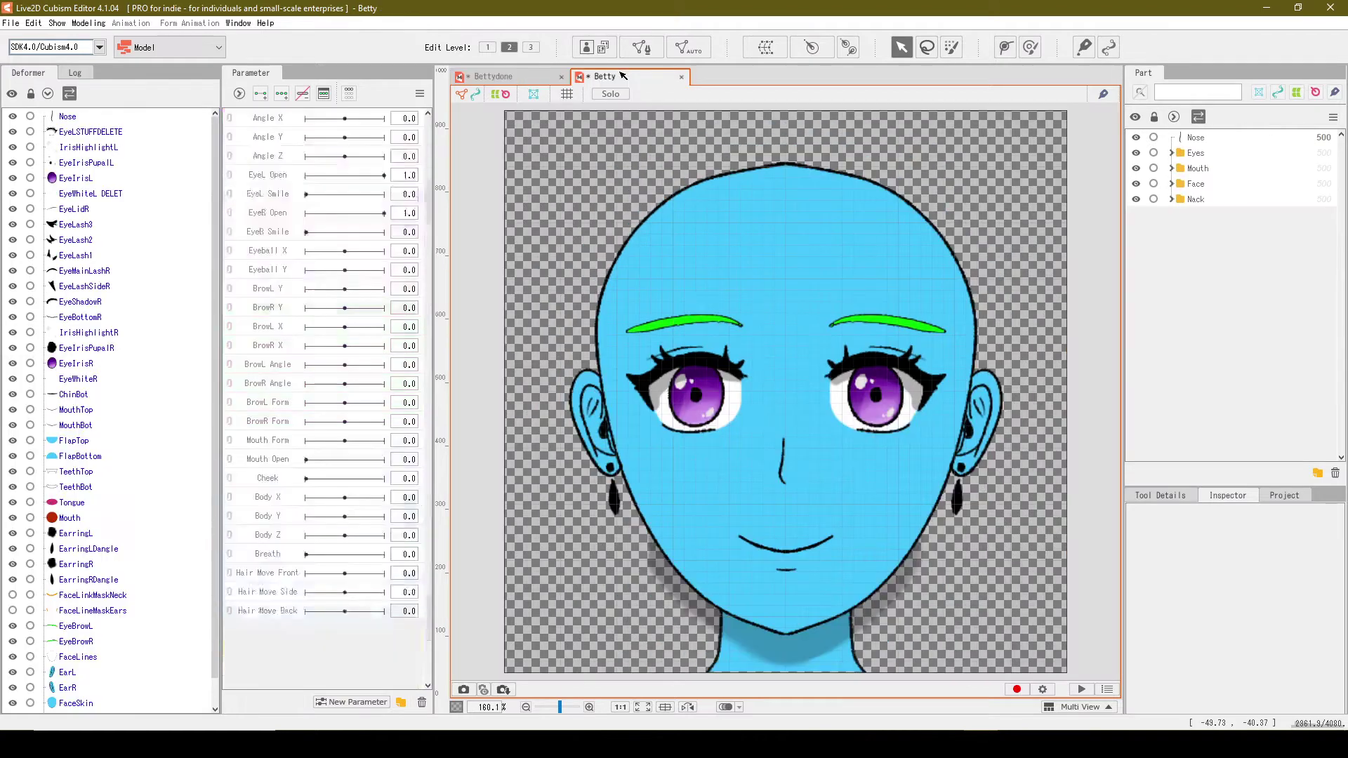
click(621, 76)
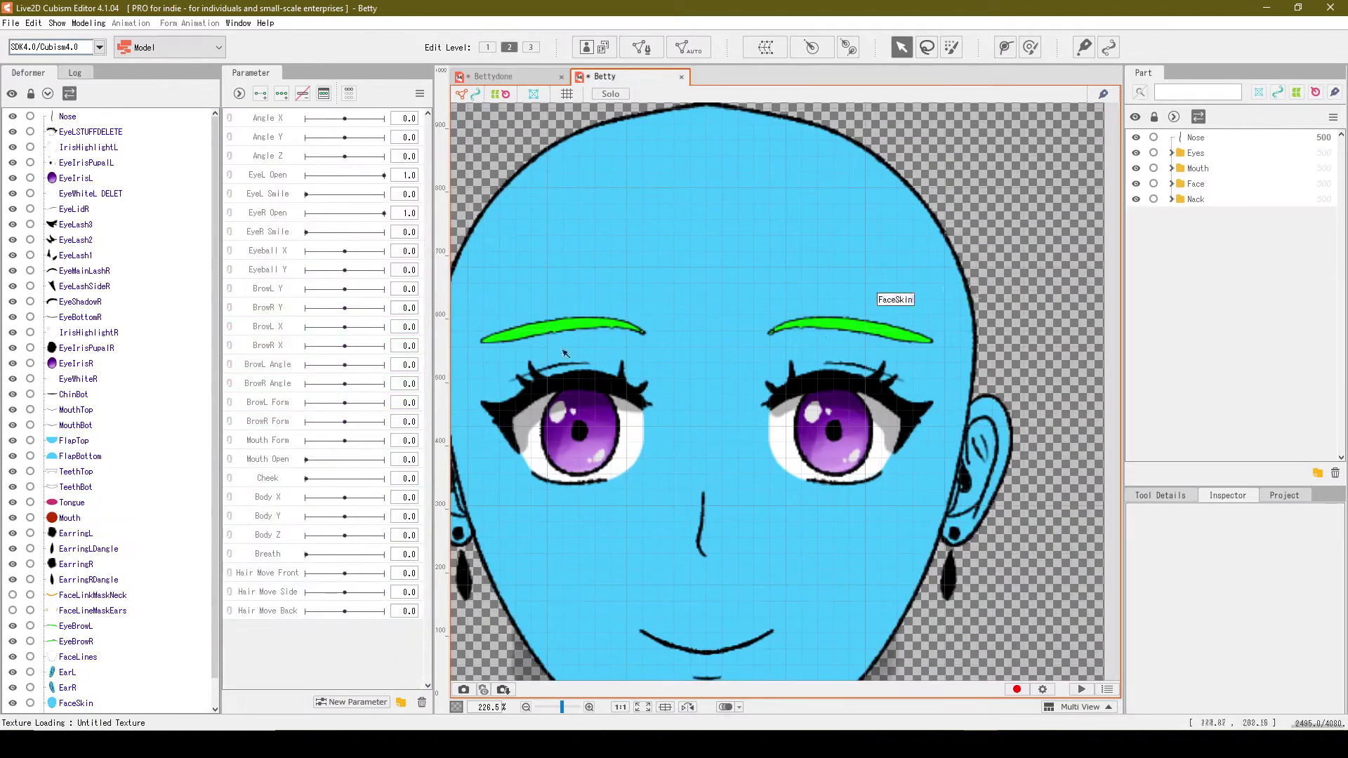
scroll(545, 351, up, 2)
scroll(513, 347, down, 5)
scroll(654, 358, up, 4)
scroll(675, 356, up, 2)
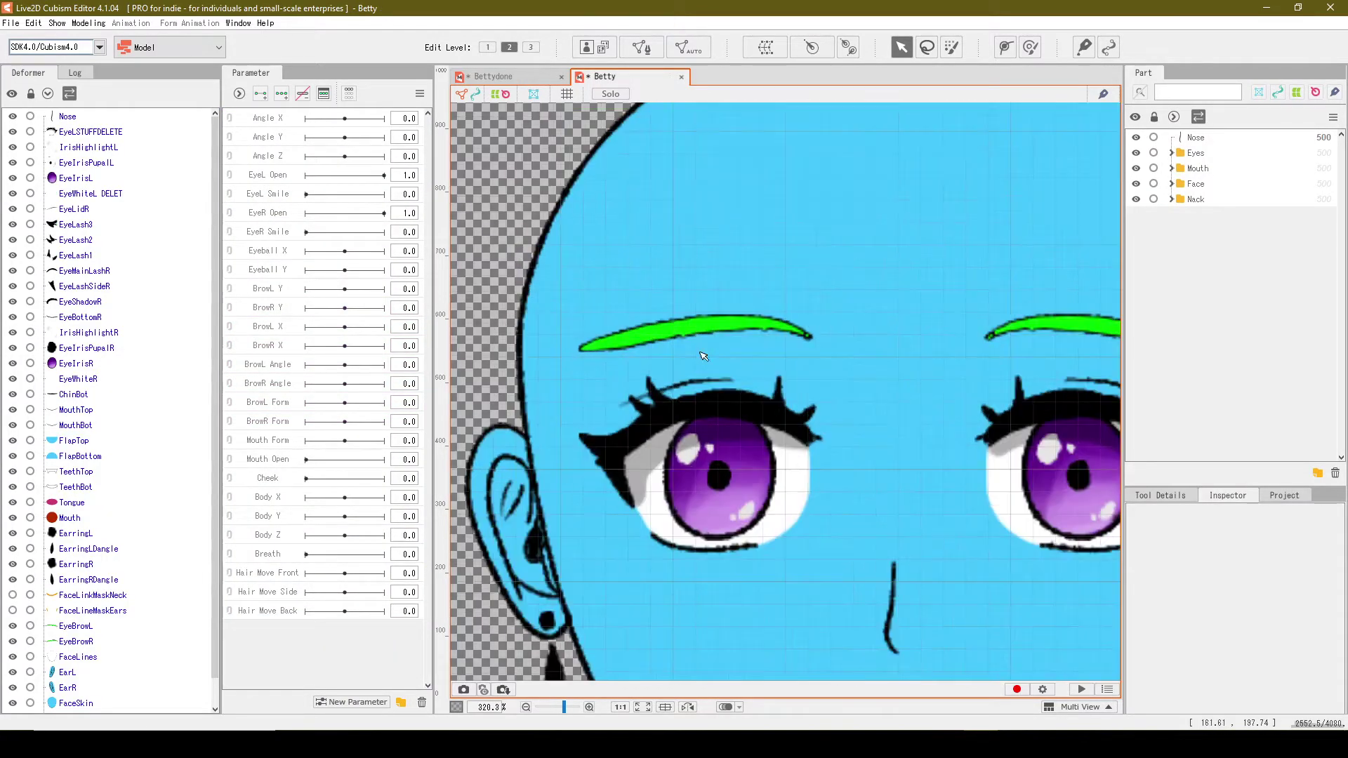
scroll(132, 590, down, 1)
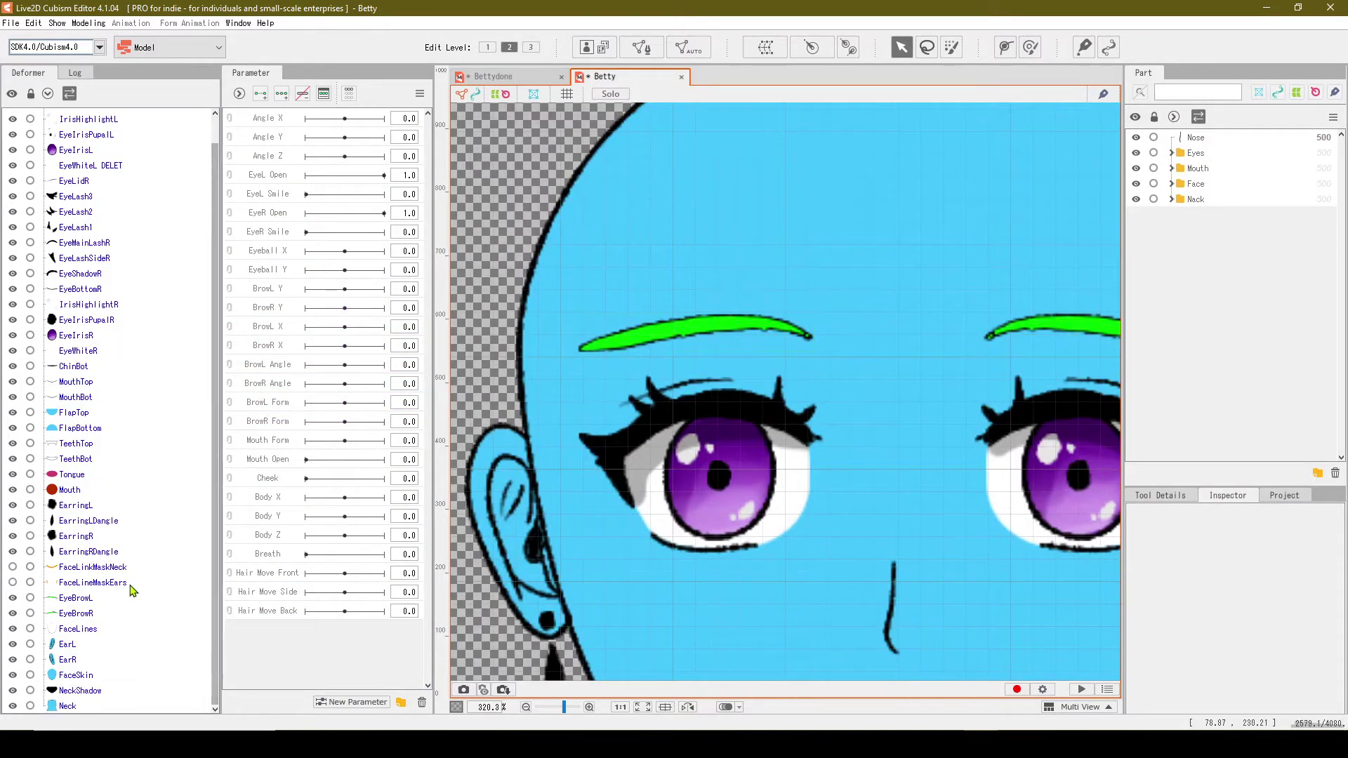
scroll(132, 590, up, 1)
Step: Wrap EyeBrowL and EyeBrowR in a warp deformer named Eyebrows, then select EyeBrowR
click(97, 629)
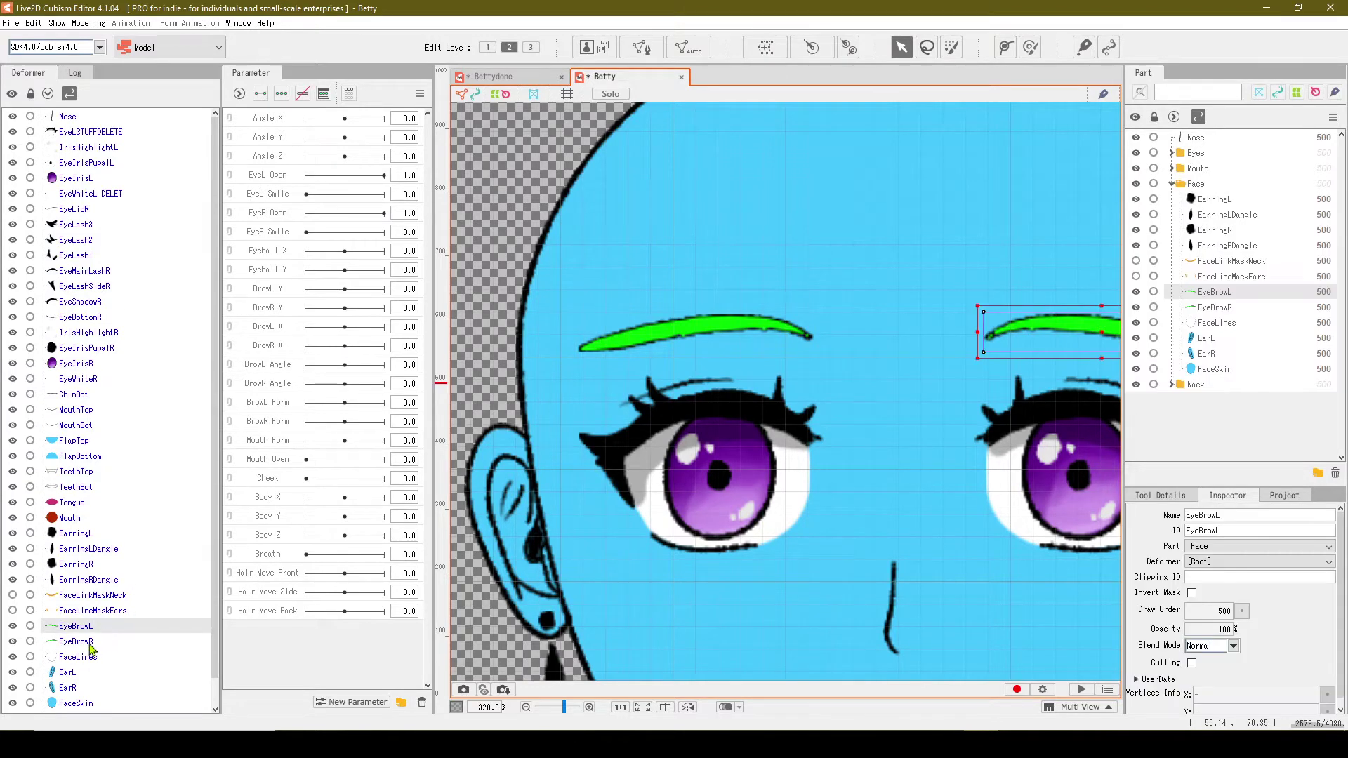
ctrl+click(96, 641)
click(766, 47)
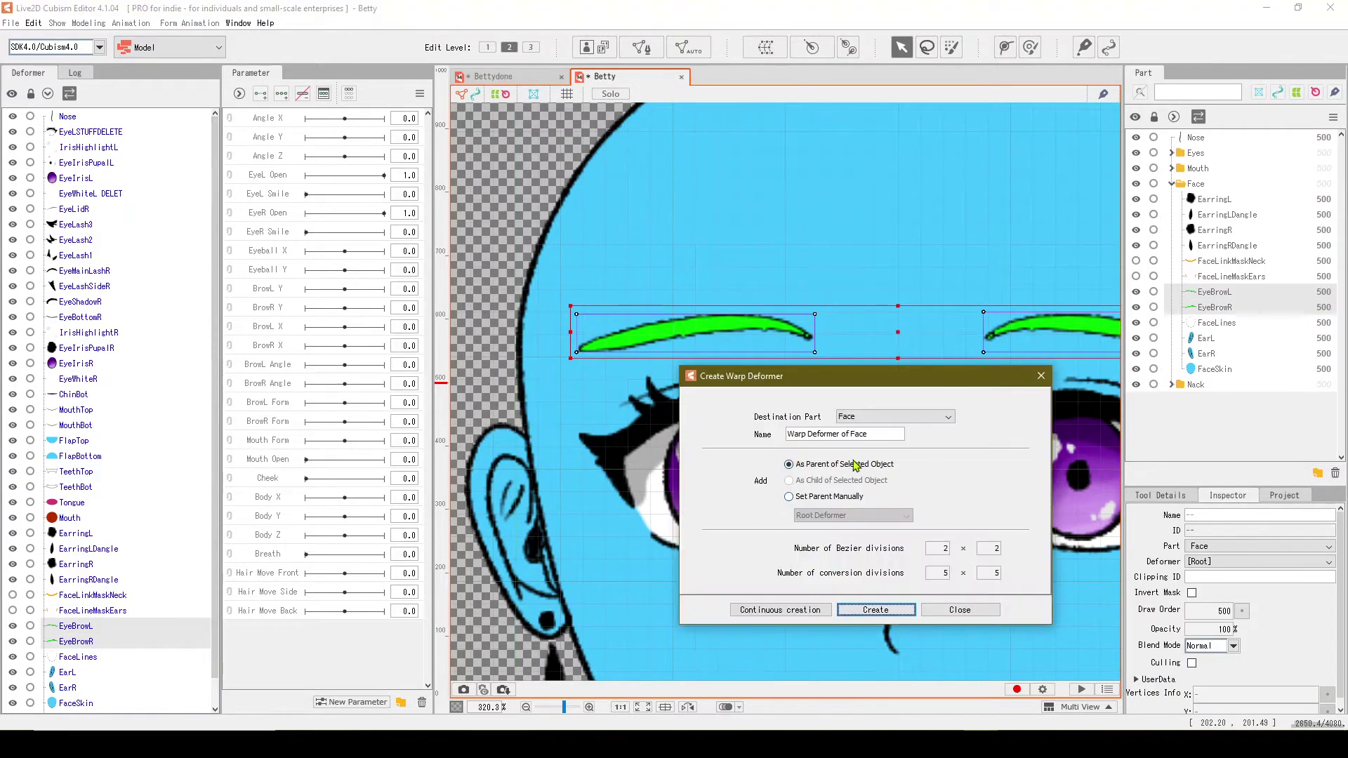
drag(874, 436, 617, 437)
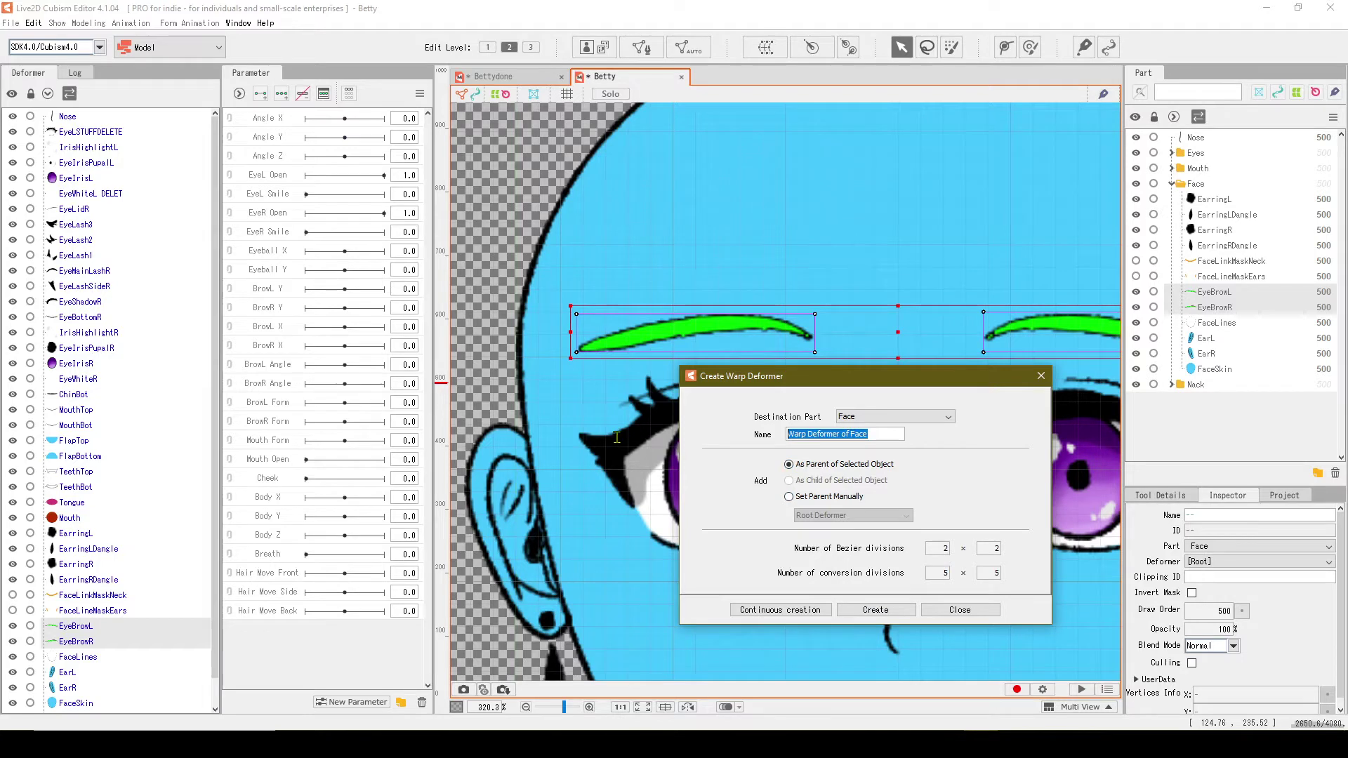
text(Eyebrows)
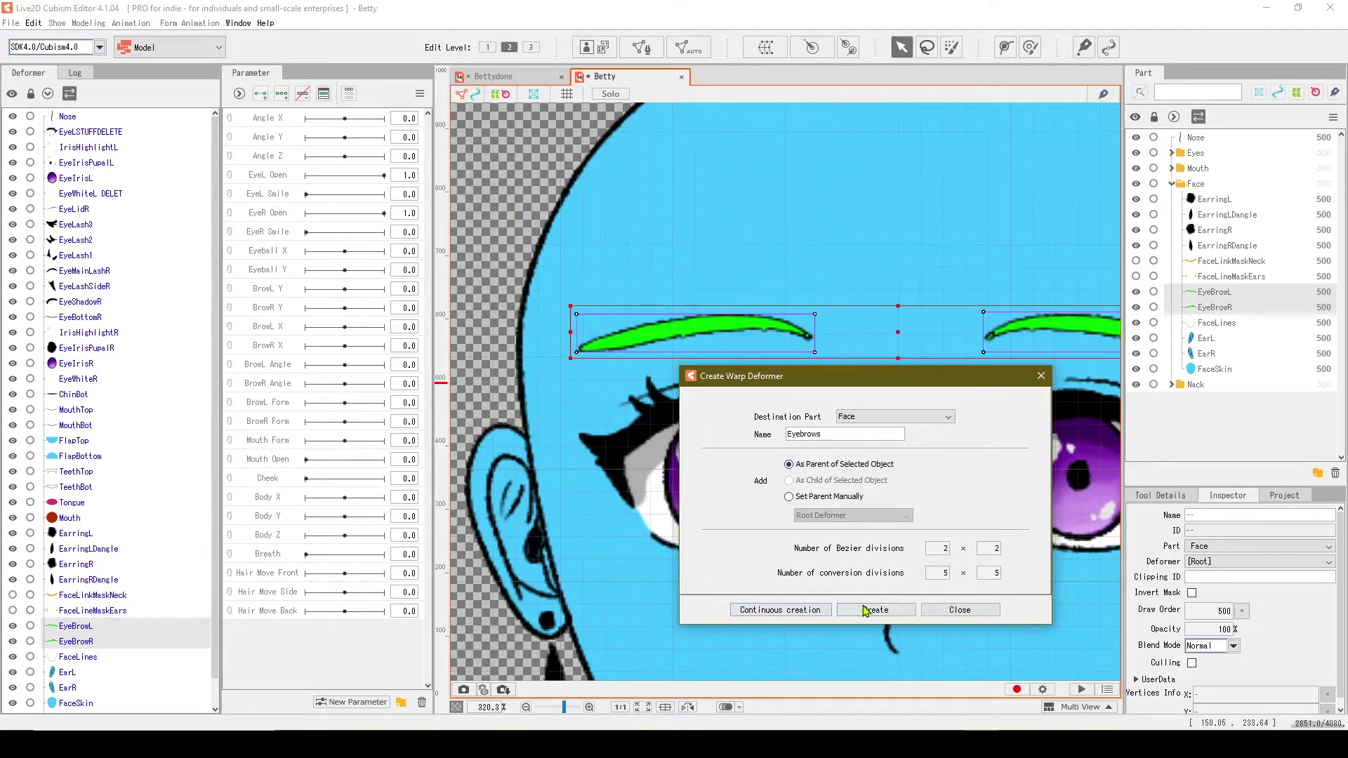
click(872, 610)
click(98, 149)
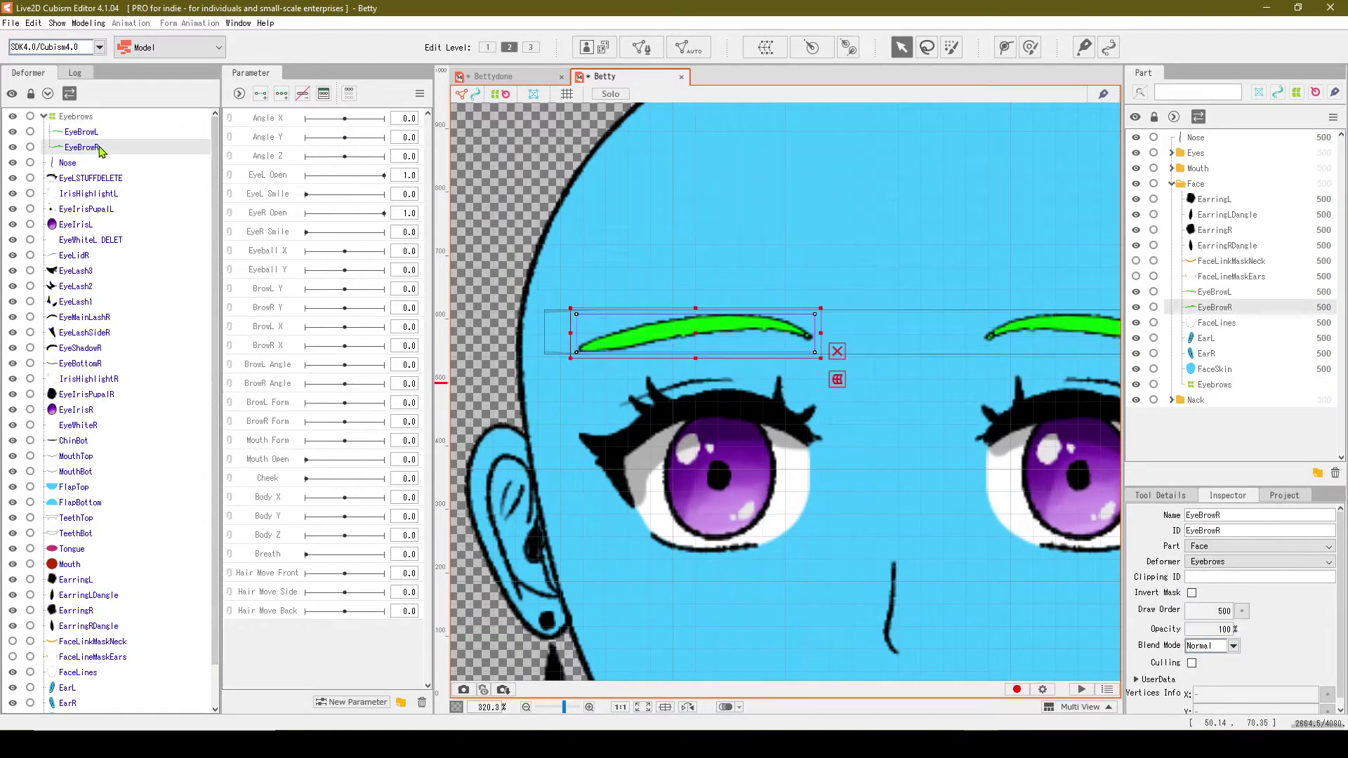
scroll(612, 353, up, 1)
scroll(611, 352, up, 1)
scroll(612, 352, up, 1)
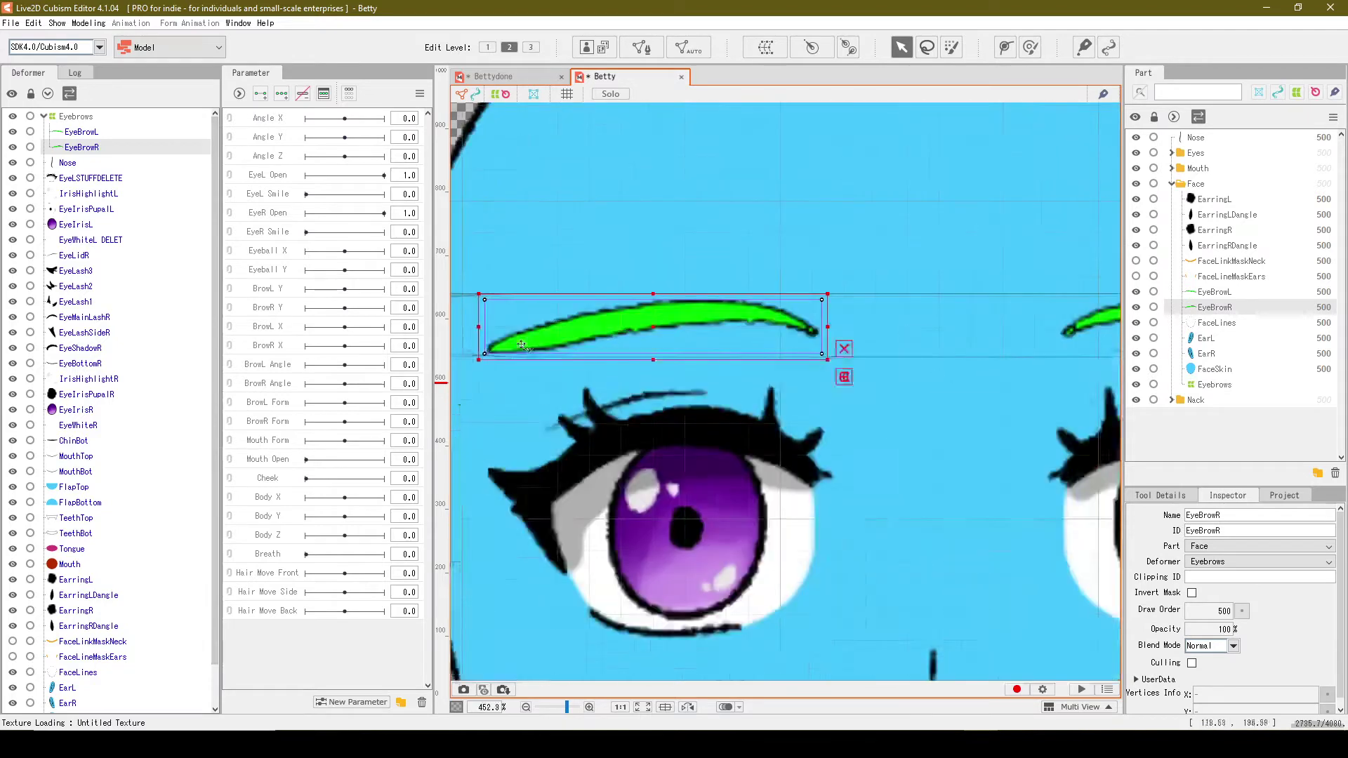
scroll(611, 352, down, 2)
scroll(853, 377, down, 2)
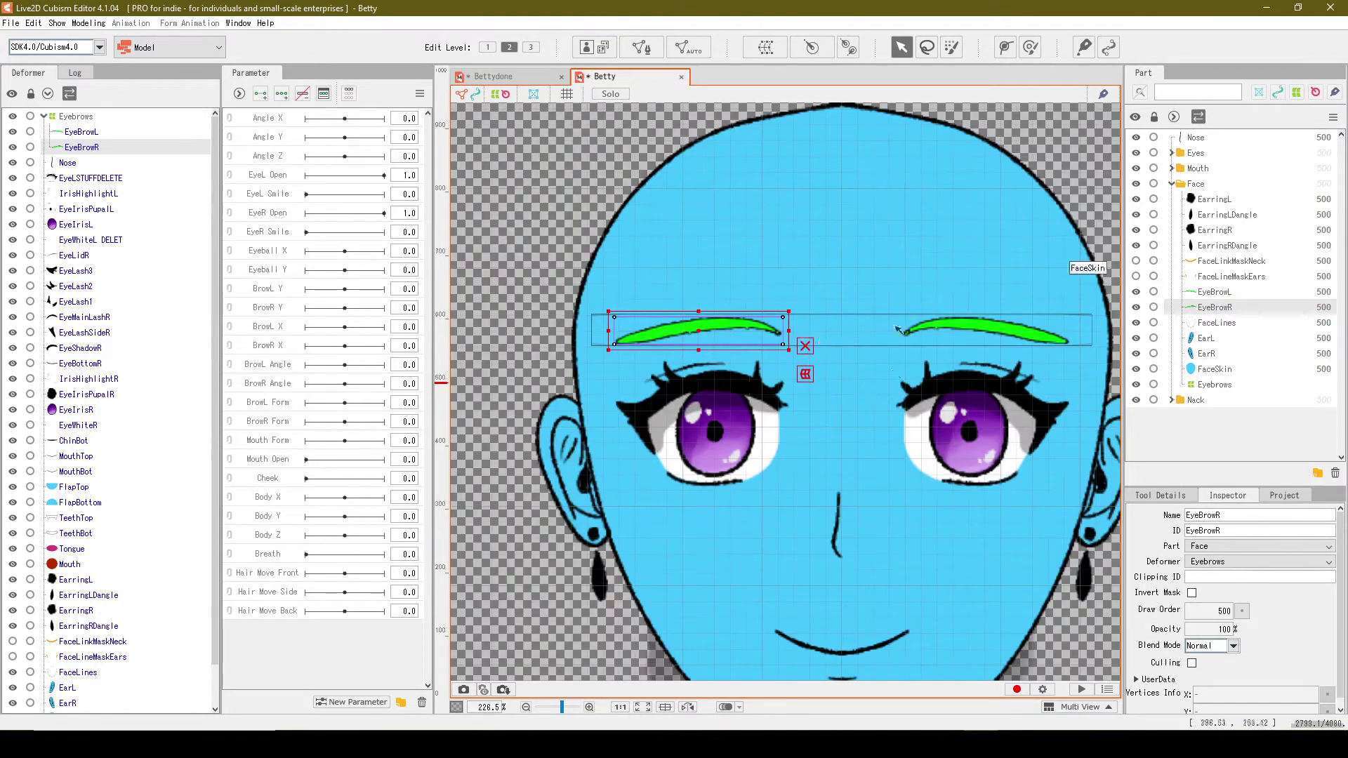
scroll(700, 351, up, 1)
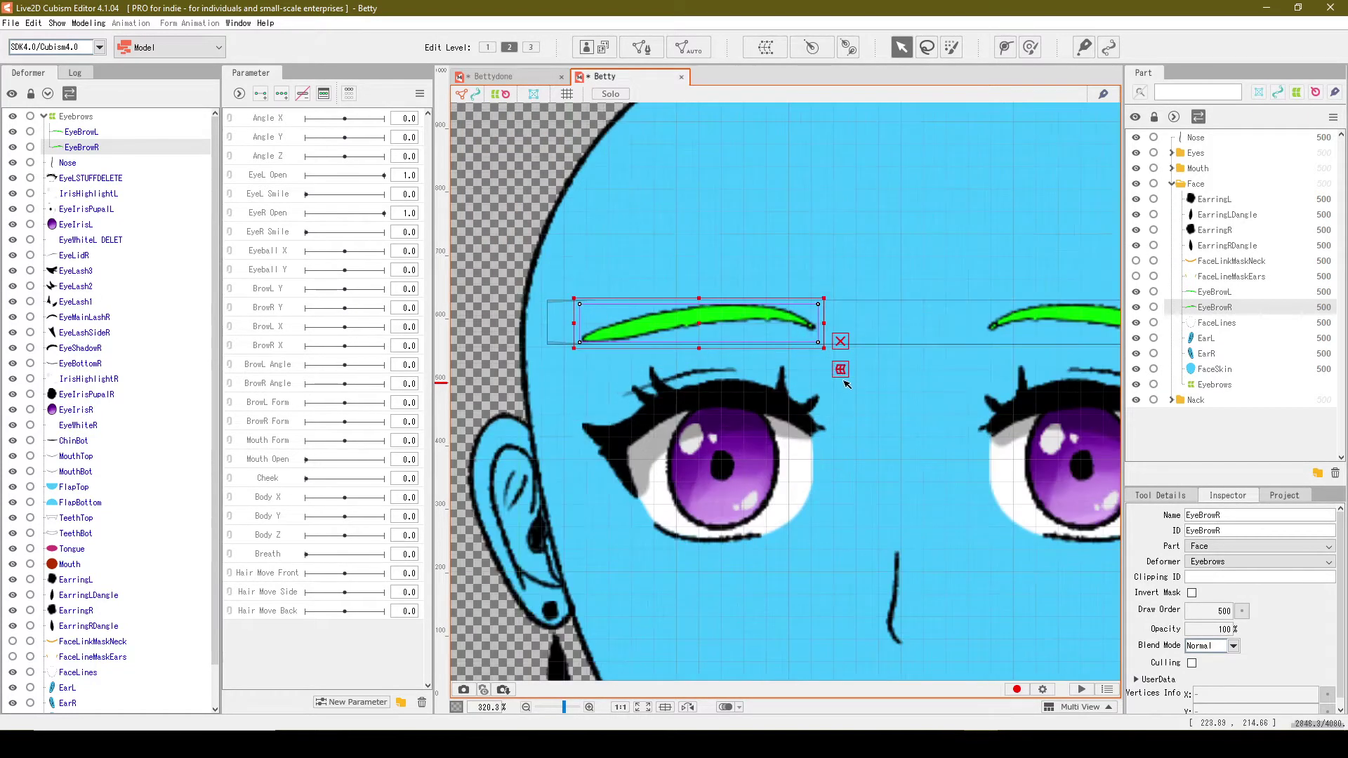
drag(843, 384, 829, 384)
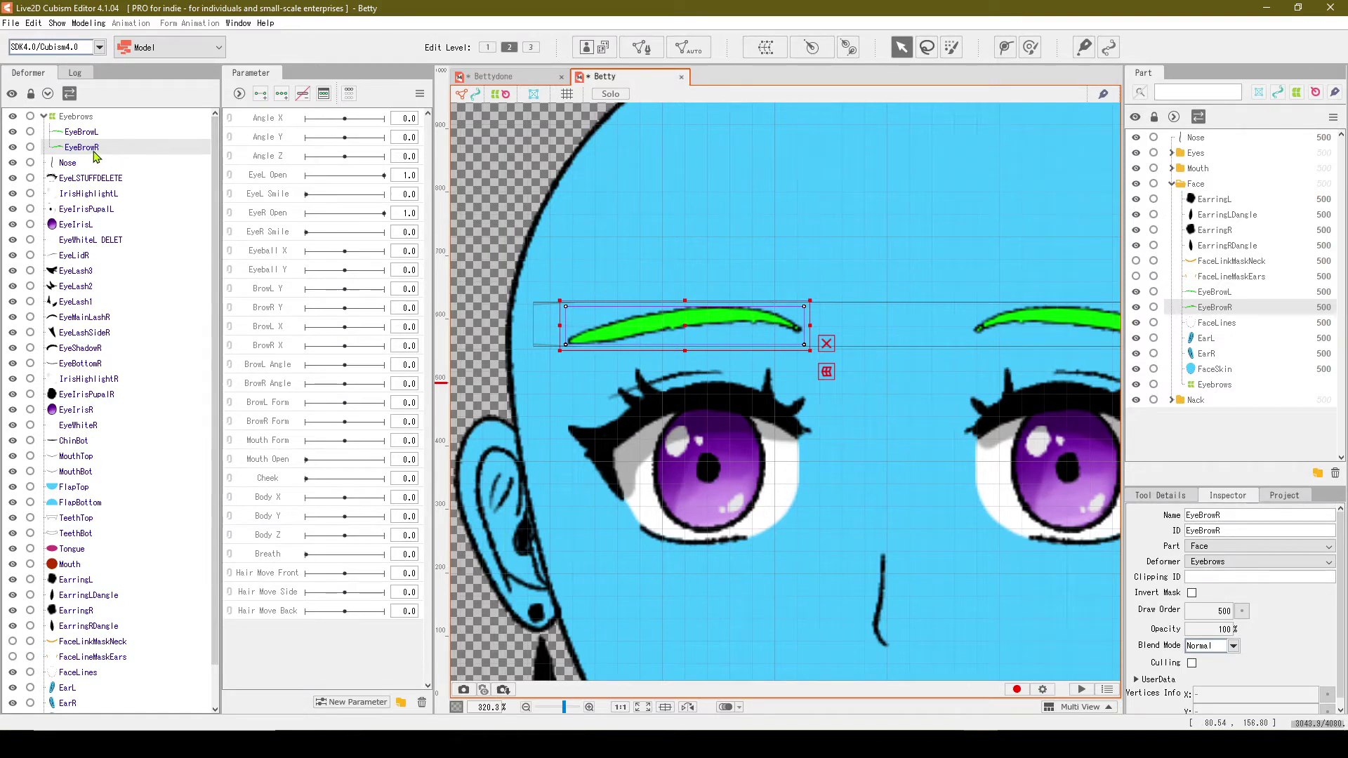
Step: Enter mesh editing on EyeBrowR and select the Stroke mesh-mapping tool in Tool Details
click(640, 47)
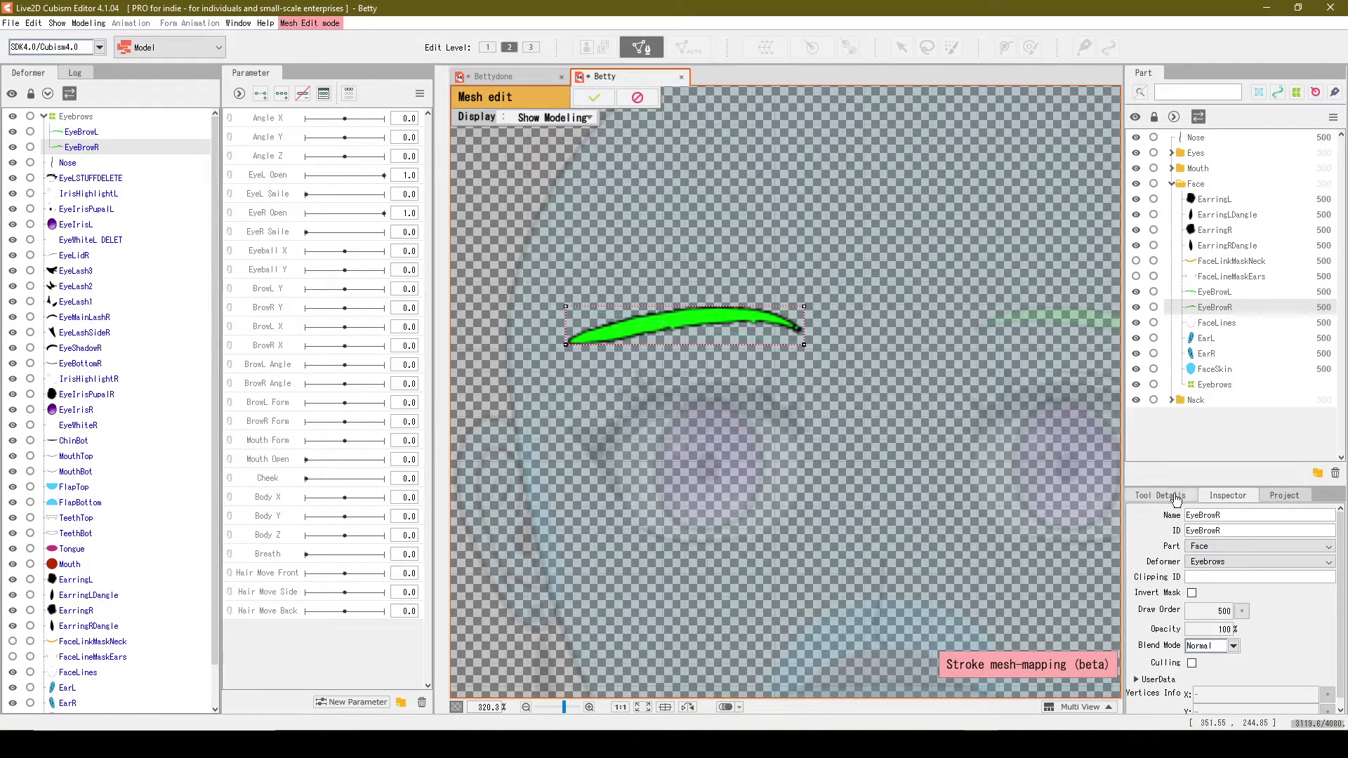
click(1289, 498)
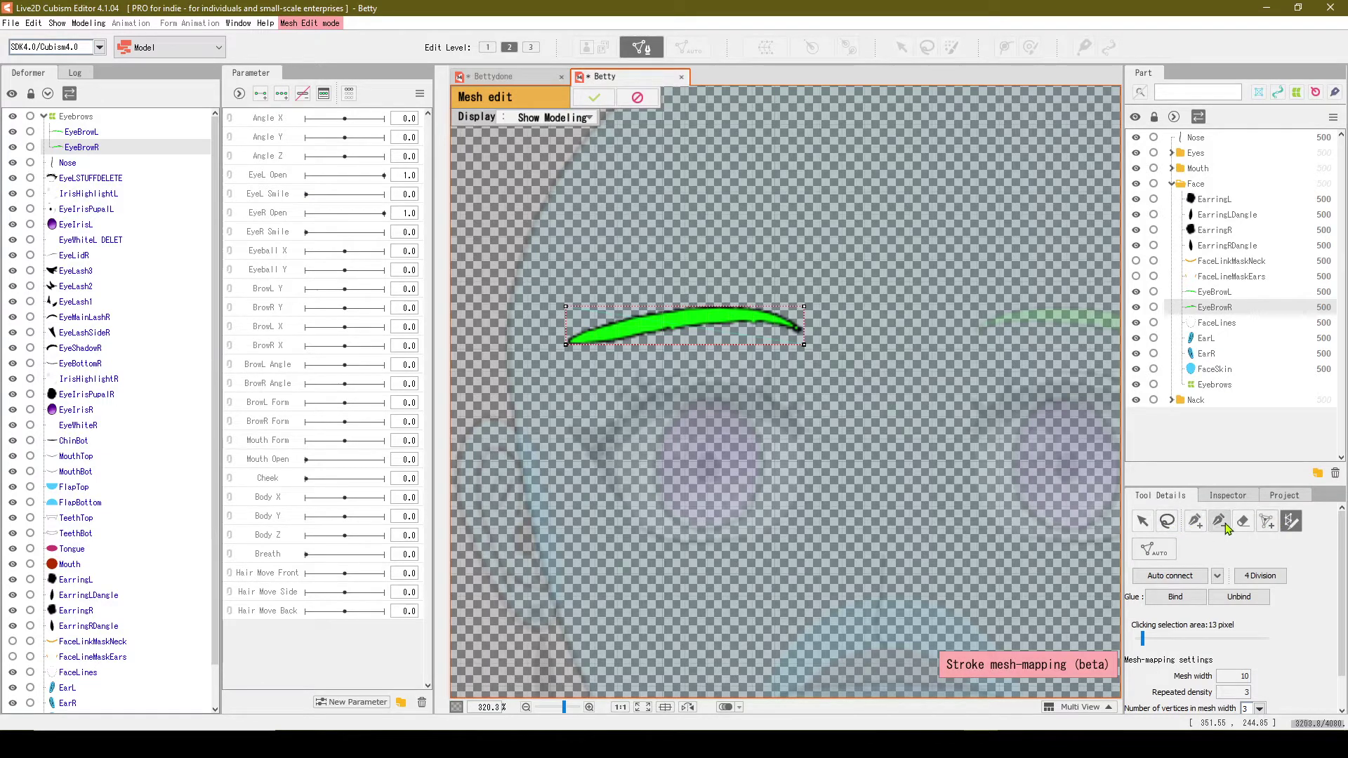
click(1244, 521)
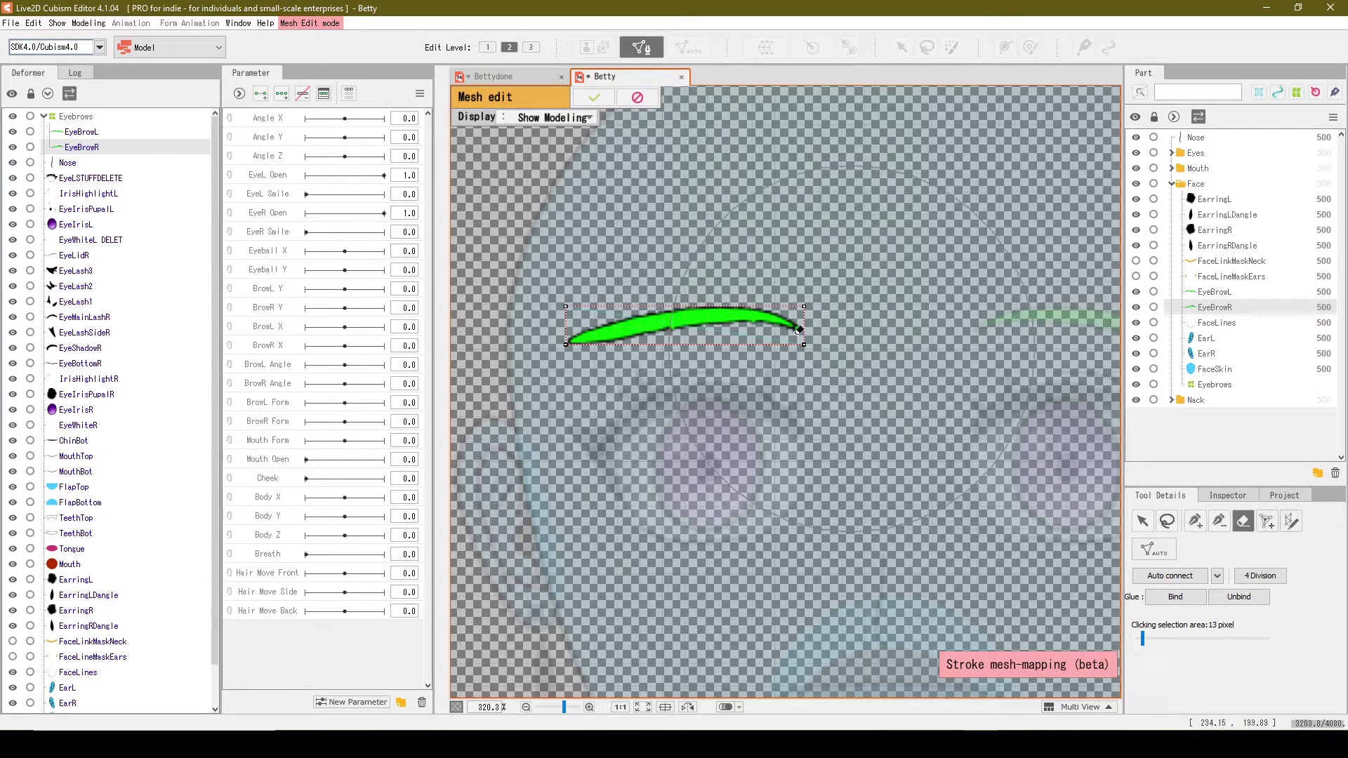
click(1291, 521)
scroll(690, 308, up, 2)
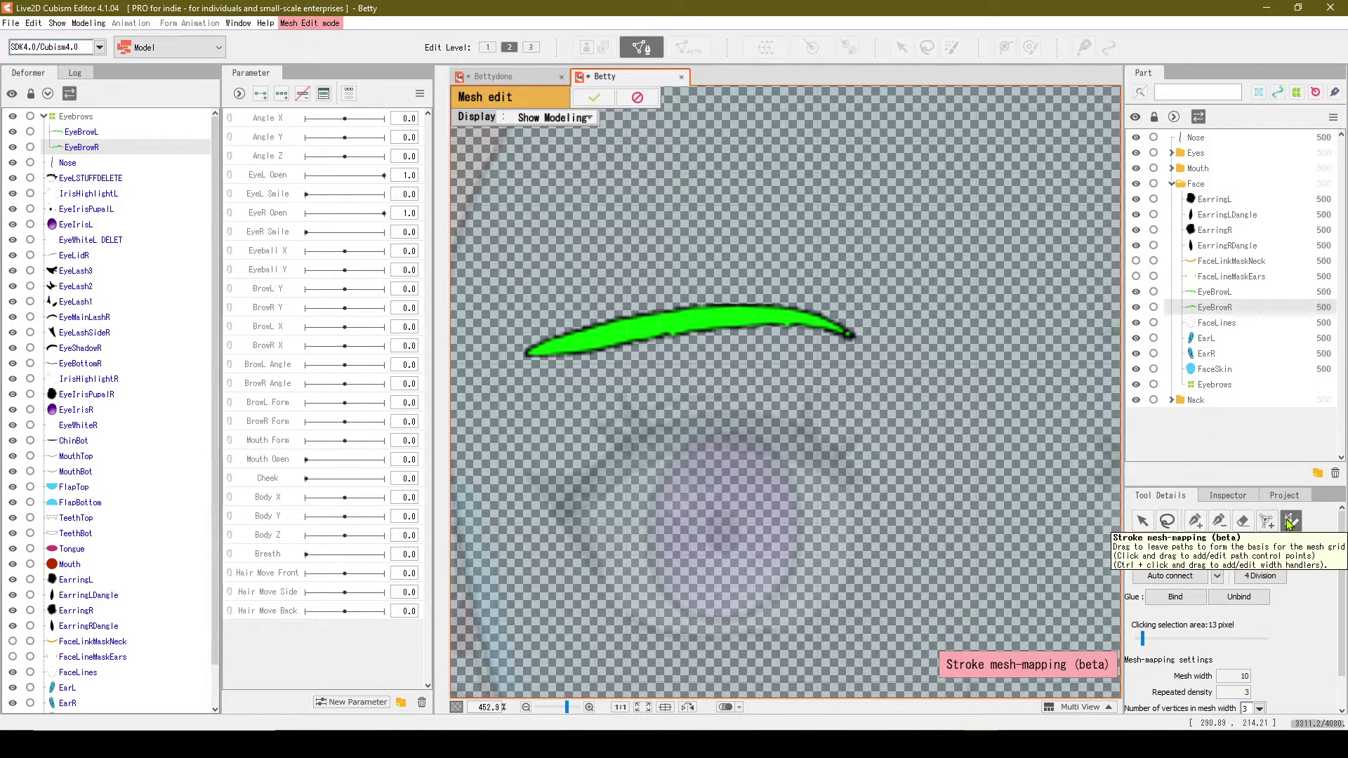
Step: Trace a stroke along the right eyebrow with 3 vertices across and density 2
mouse_move(844, 319)
mouse_down()
mouse_move(737, 308)
mouse_move(523, 353)
mouse_up()
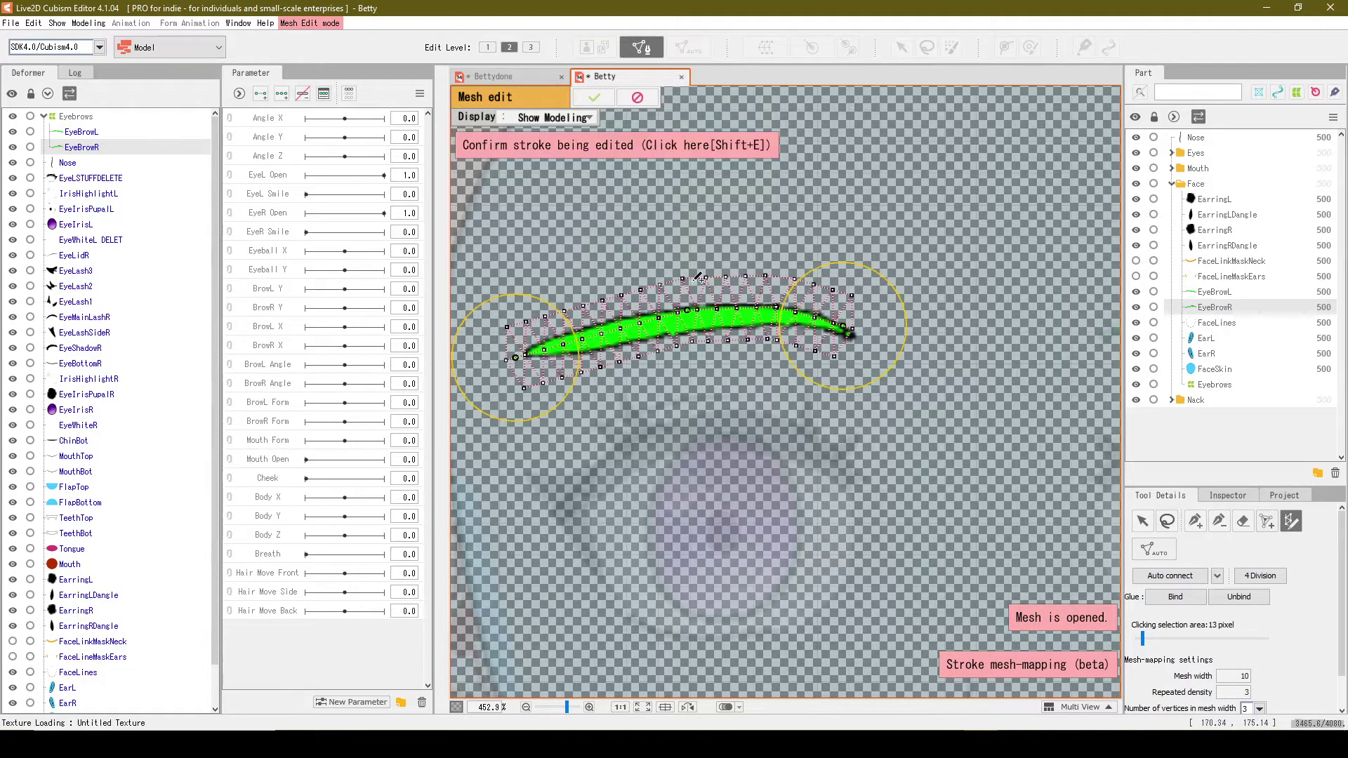
scroll(620, 288, up, 2)
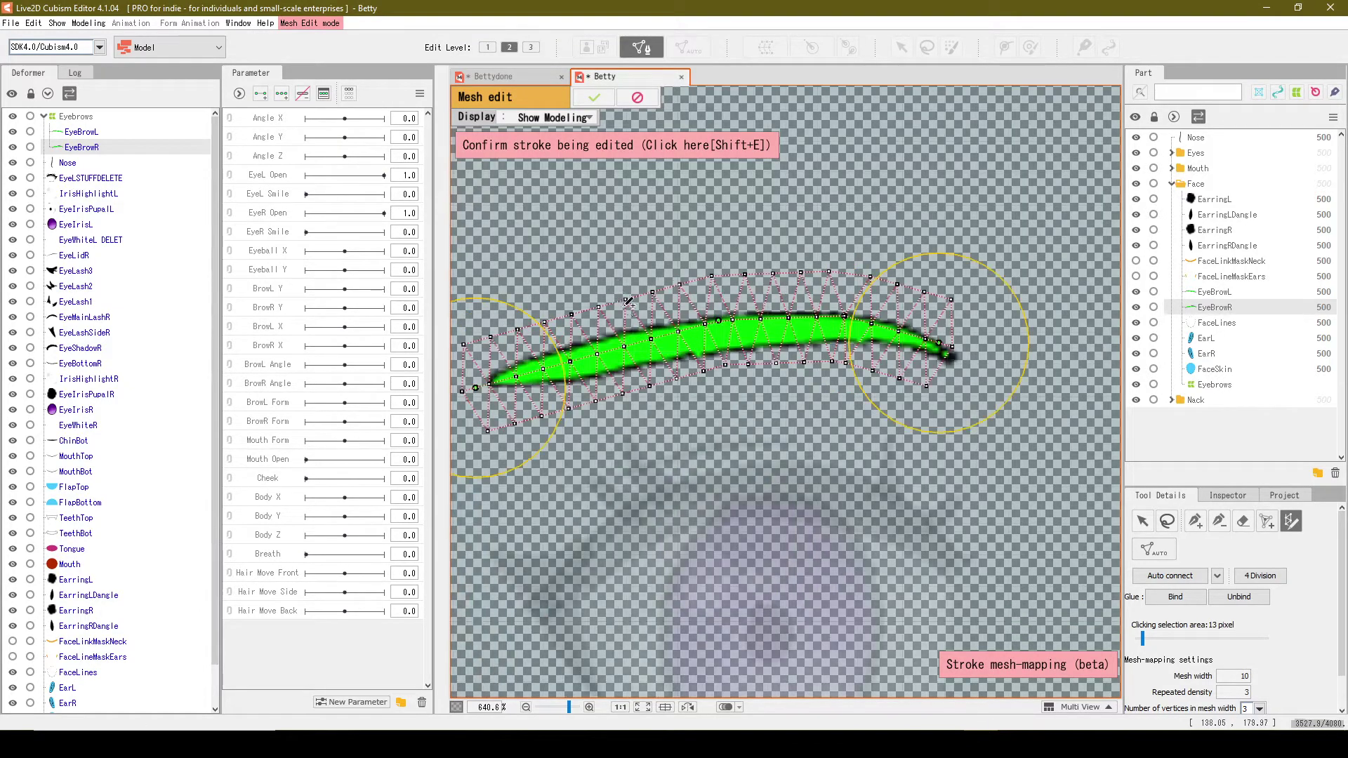
scroll(1264, 675, down, 2)
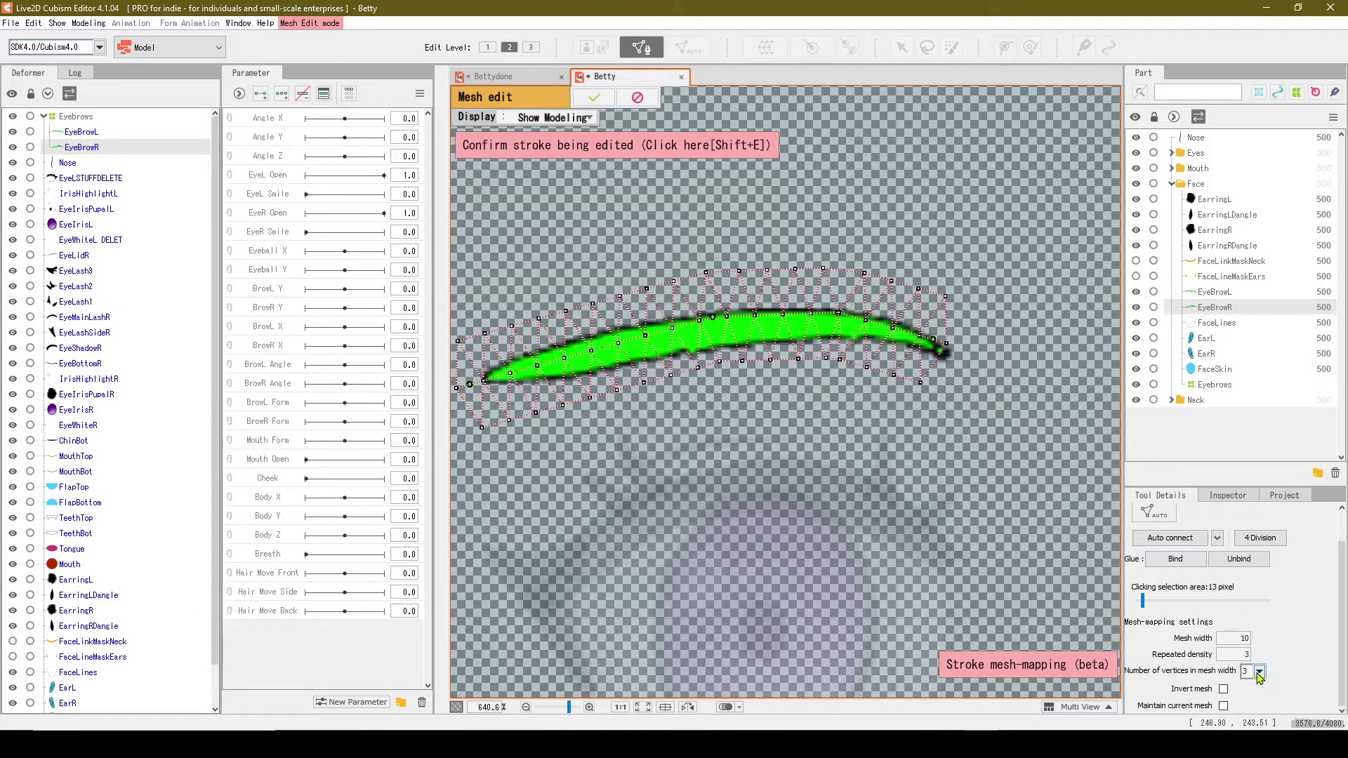
click(1261, 676)
click(1251, 713)
drag(1241, 655, 1259, 655)
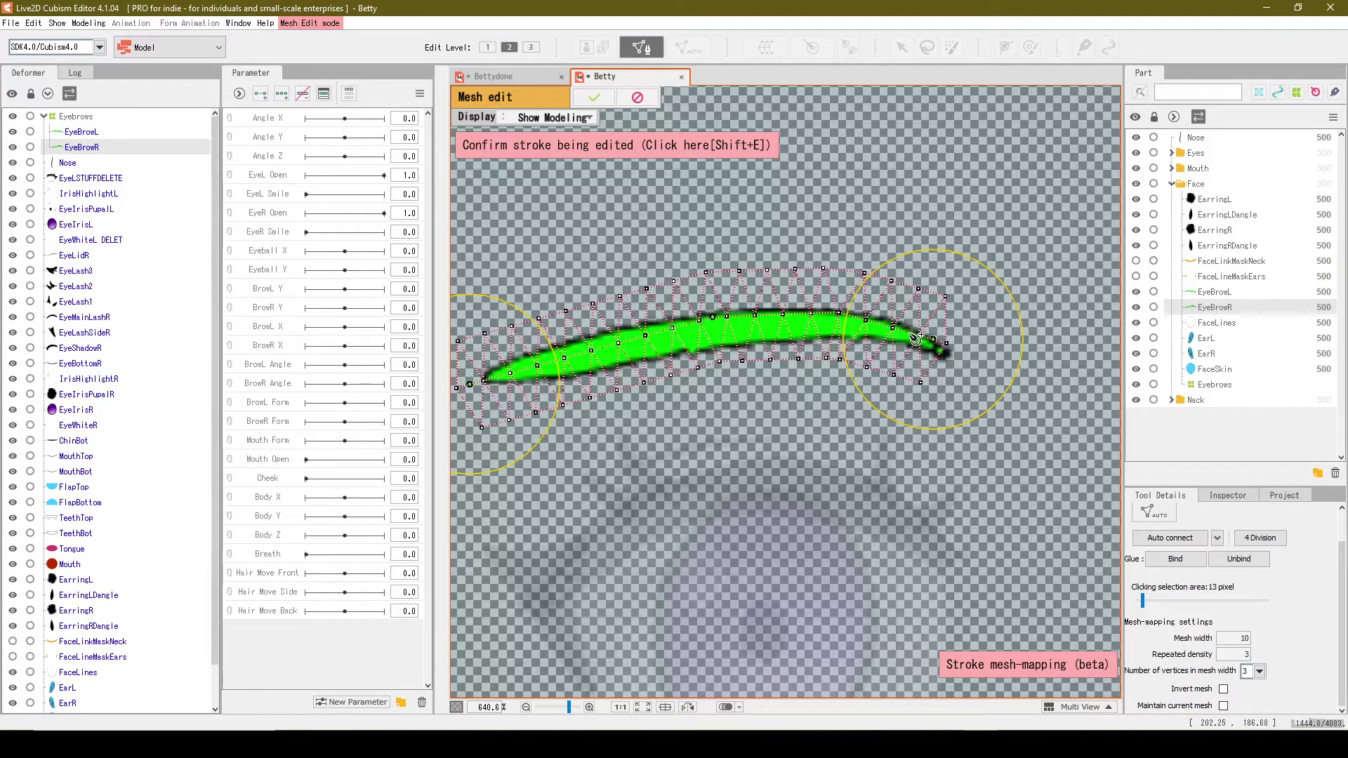
Step: Refit the stroke's ends and middle to the brow, narrow the mesh, and confirm with Shift+E
drag(936, 342, 848, 323)
drag(710, 323, 709, 331)
mouse_move(474, 386)
mouse_down()
mouse_move(594, 366)
mouse_move(582, 355)
mouse_up()
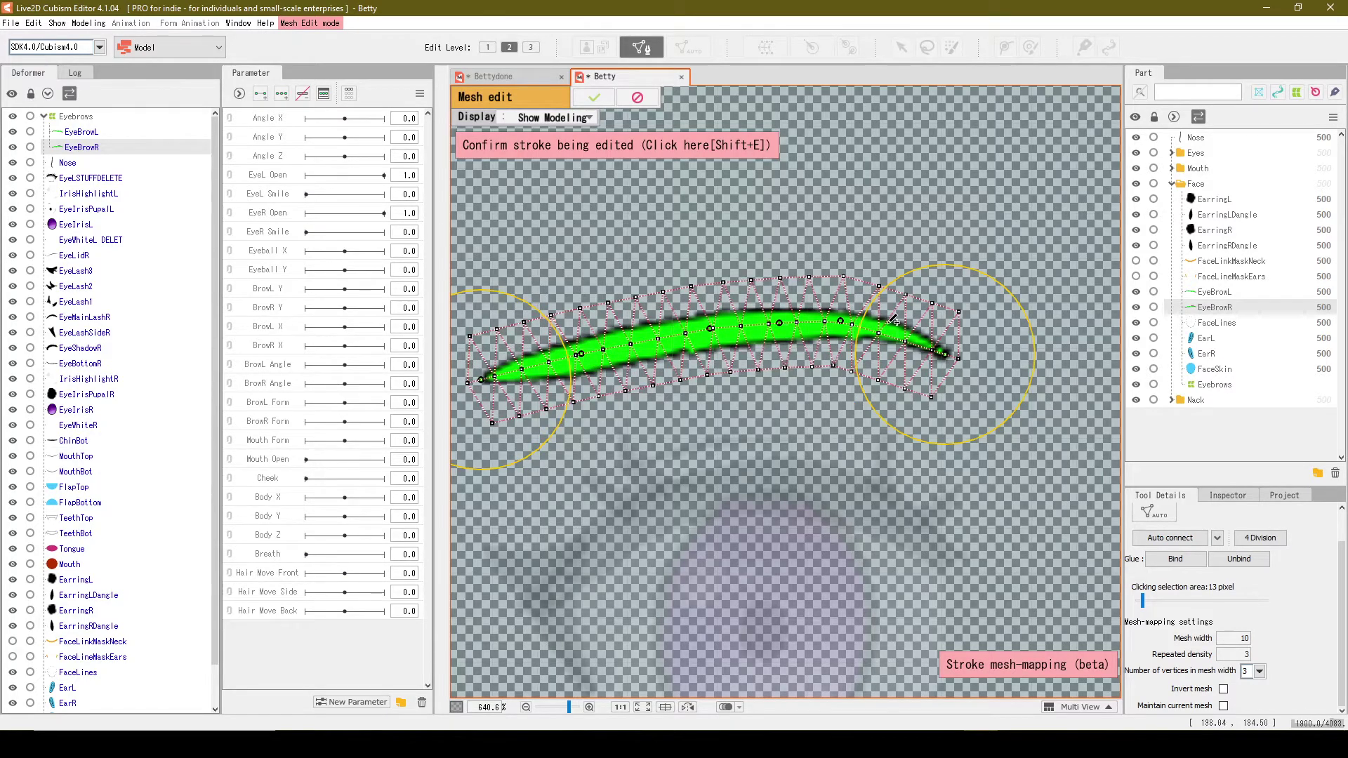
drag(893, 343, 898, 336)
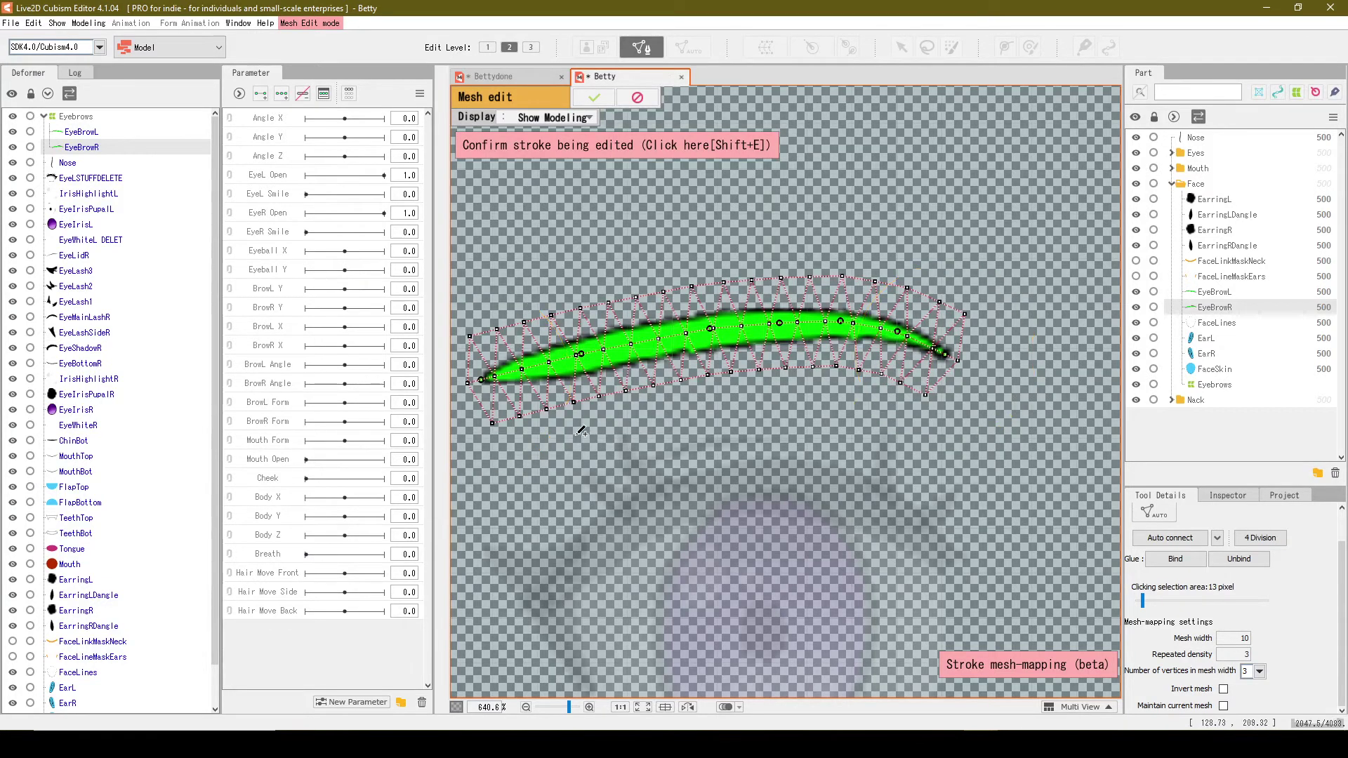
drag(566, 422, 543, 385)
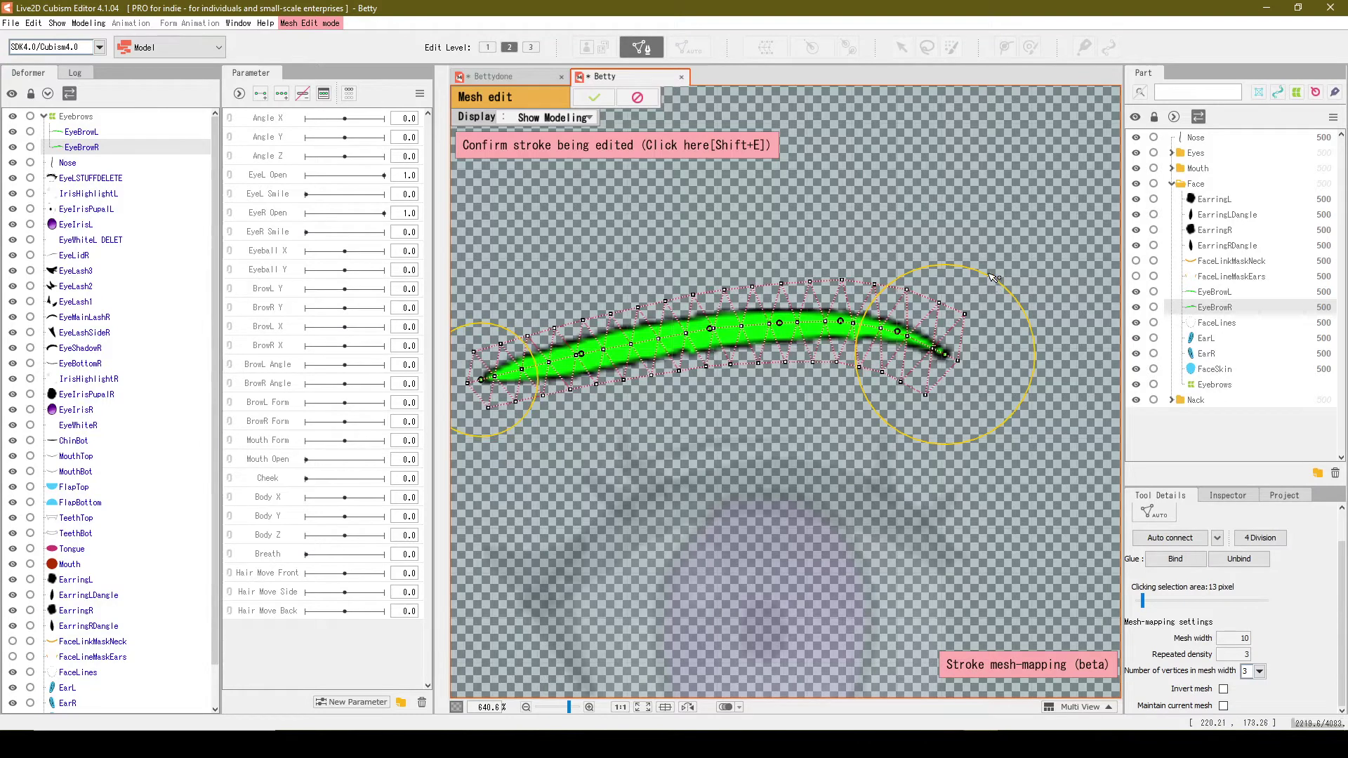
drag(992, 276, 977, 300)
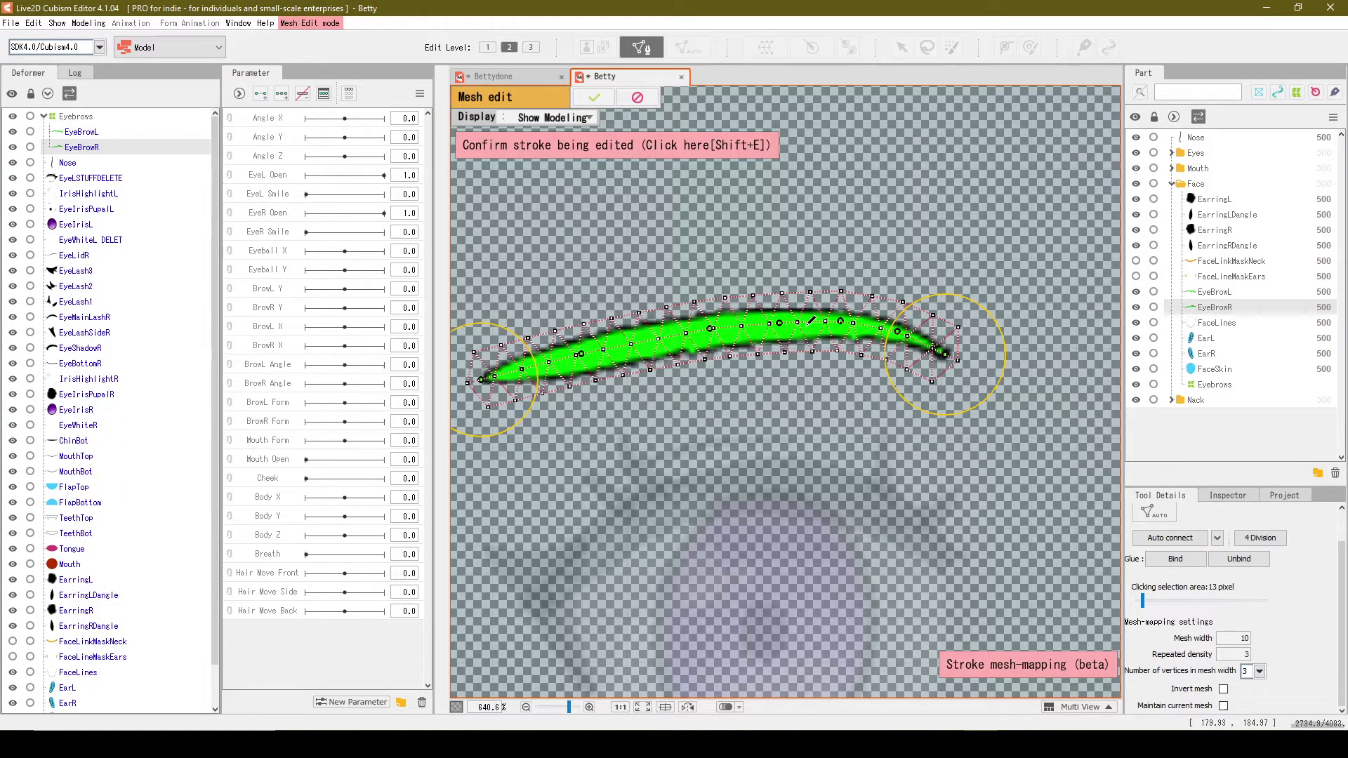
key(shift+e)
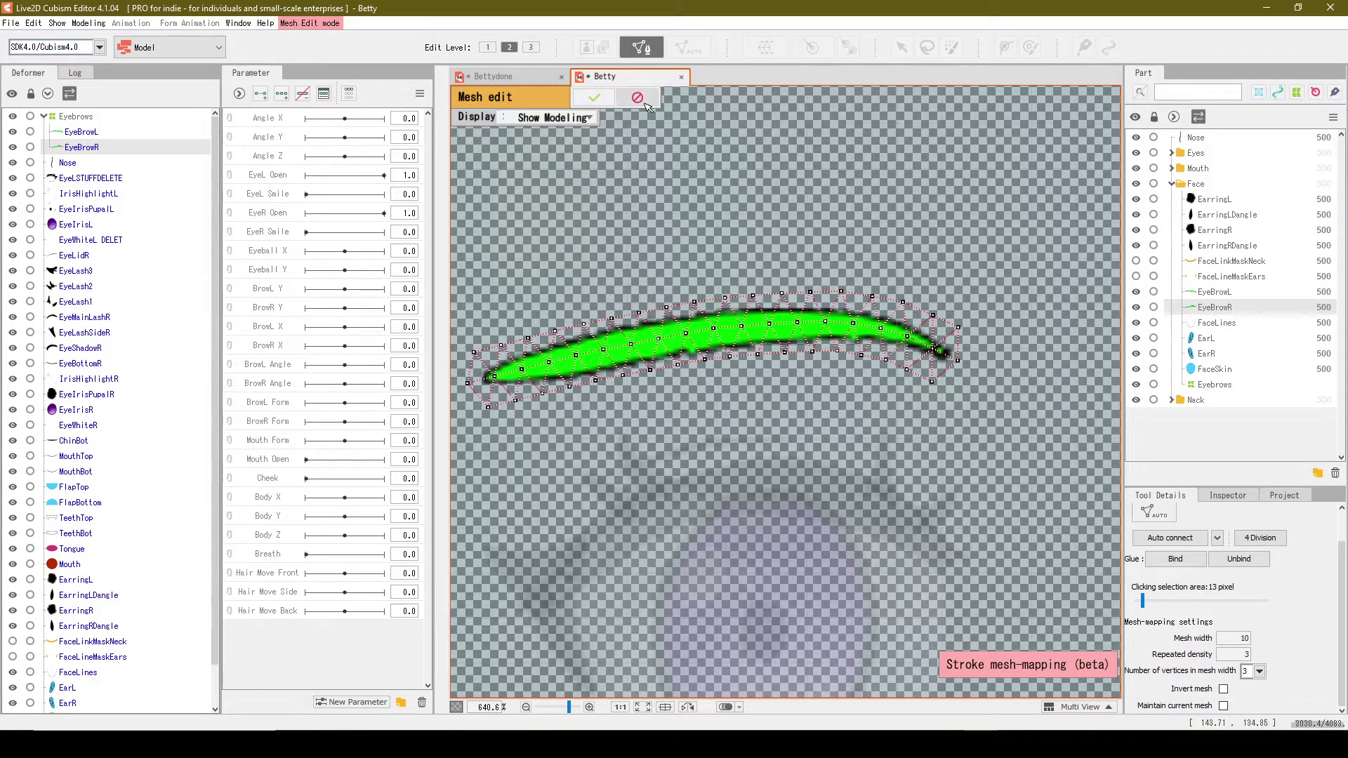
Step: Apply the eyebrow mesh and create a parameter folder named Eyebrows
click(595, 99)
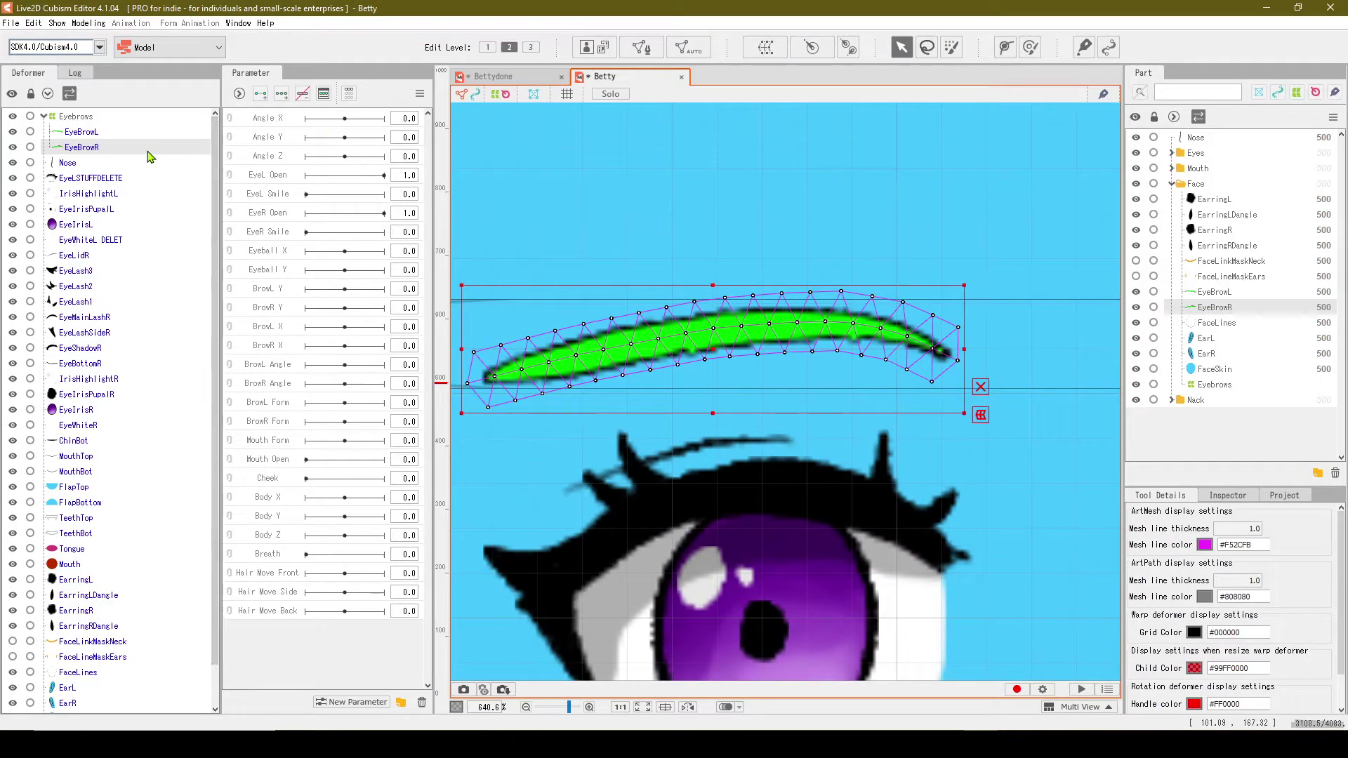
click(400, 702)
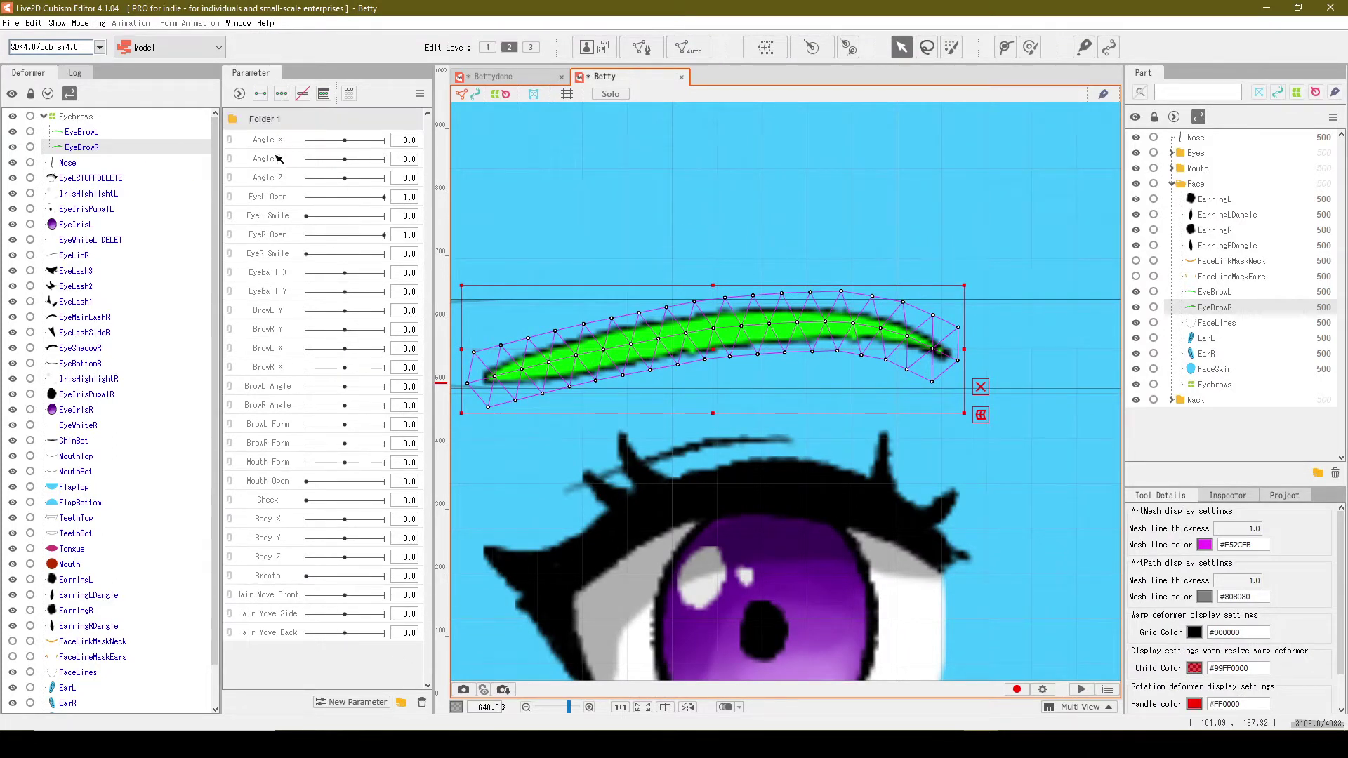
click(295, 127)
double_click(253, 123)
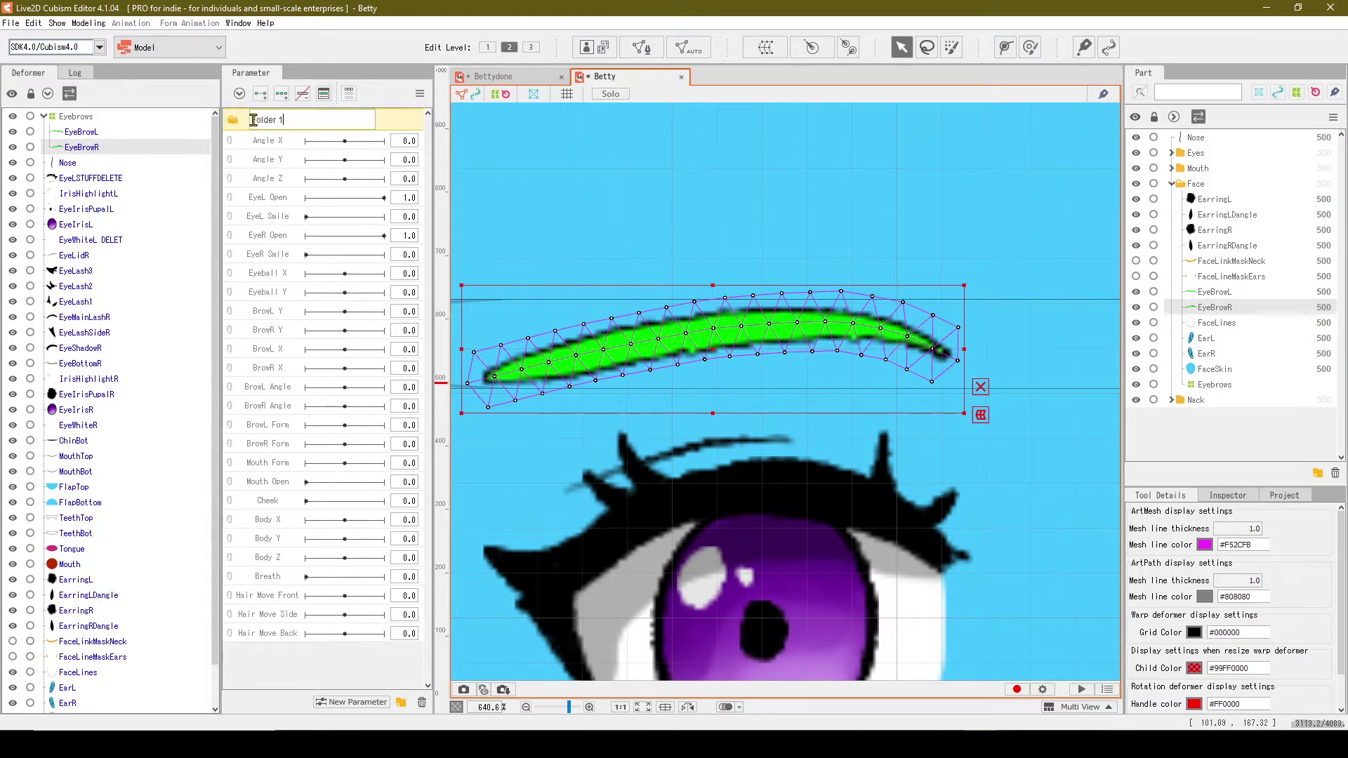
text(Eyebrow)
text(s)
key(Return)
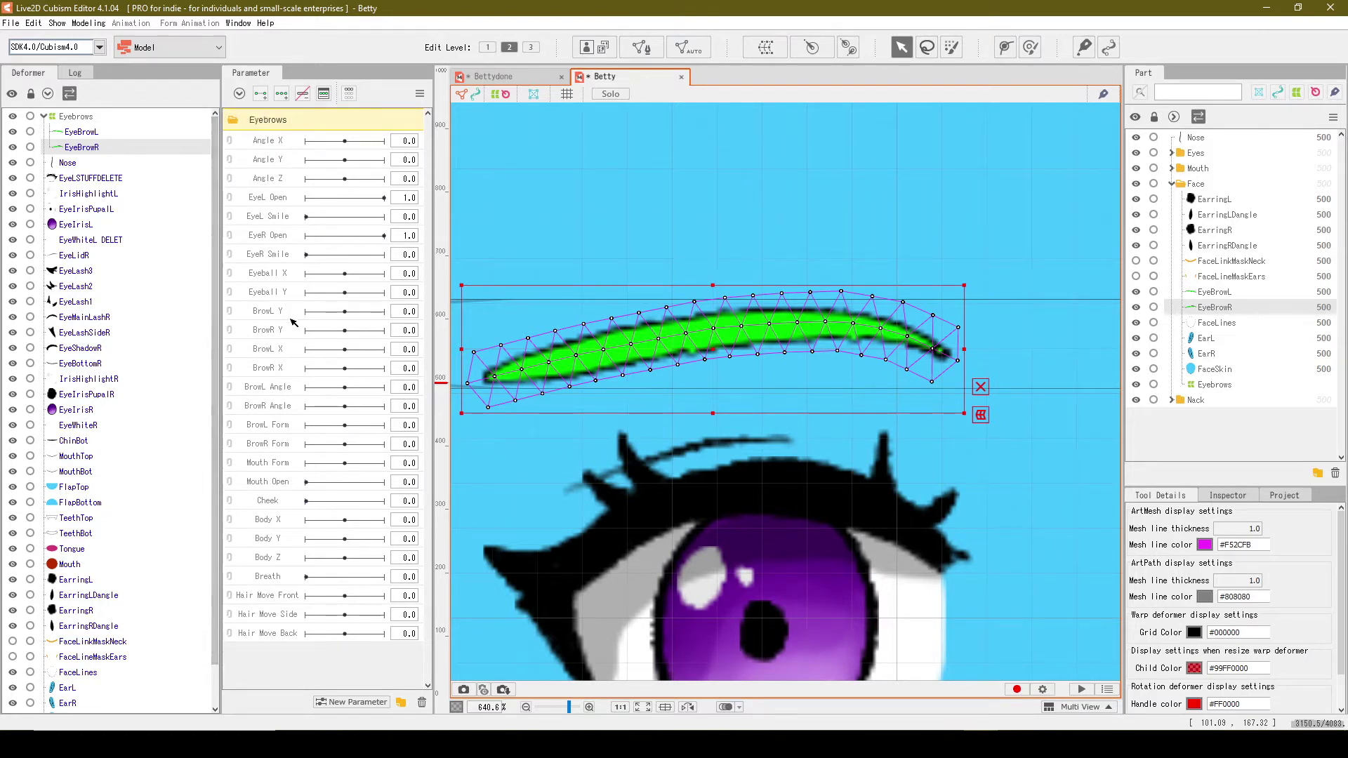
Step: Move the eight brow parameters, BrowL Y through BrowR Form, into the Eyebrows folder
click(285, 312)
shift+click(296, 445)
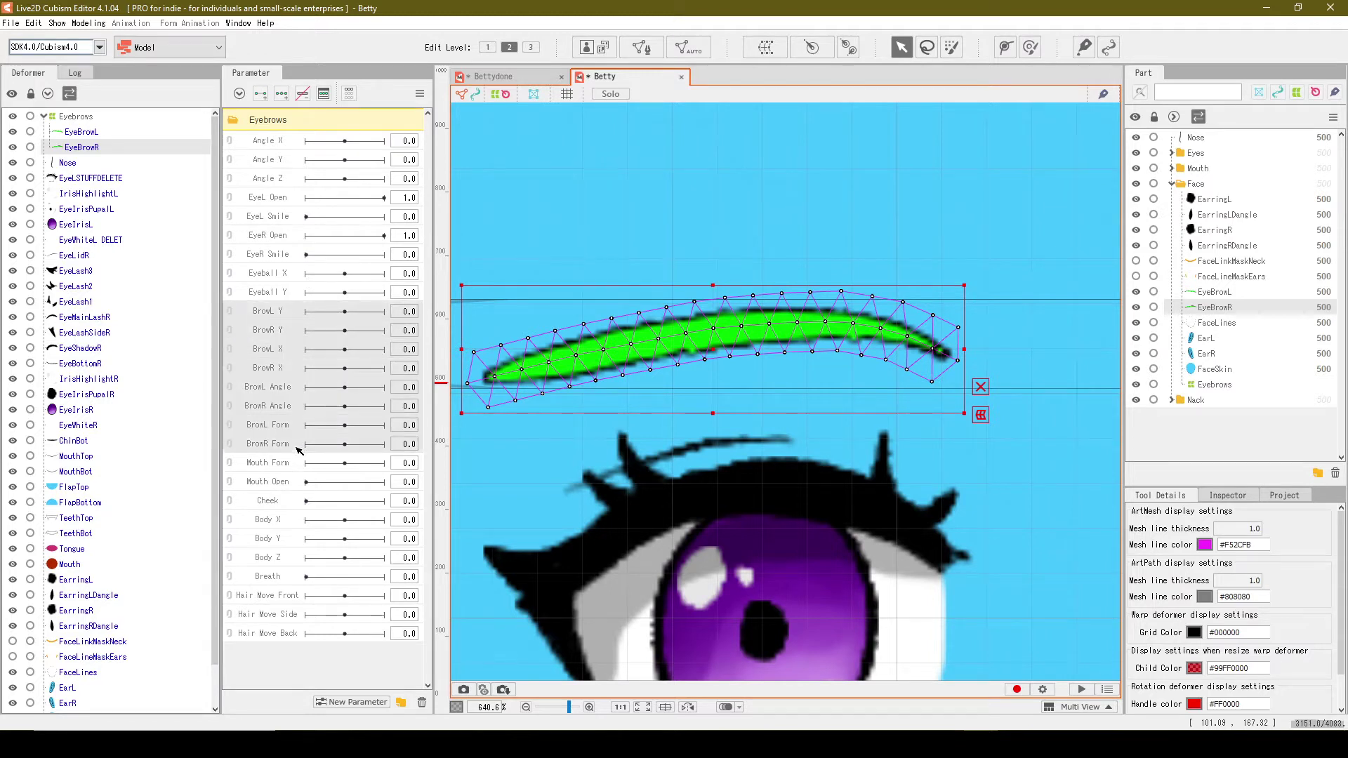
drag(272, 384, 276, 128)
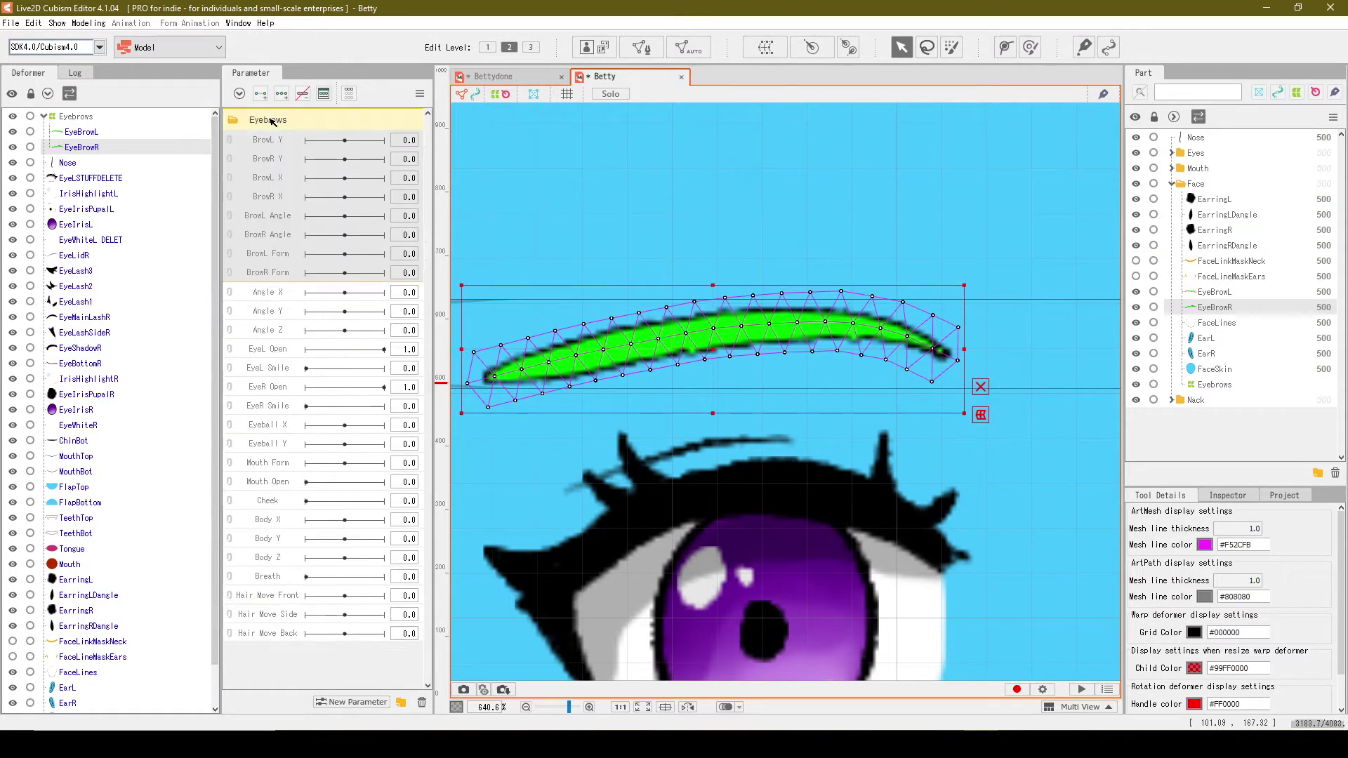
click(299, 126)
right_click(298, 127)
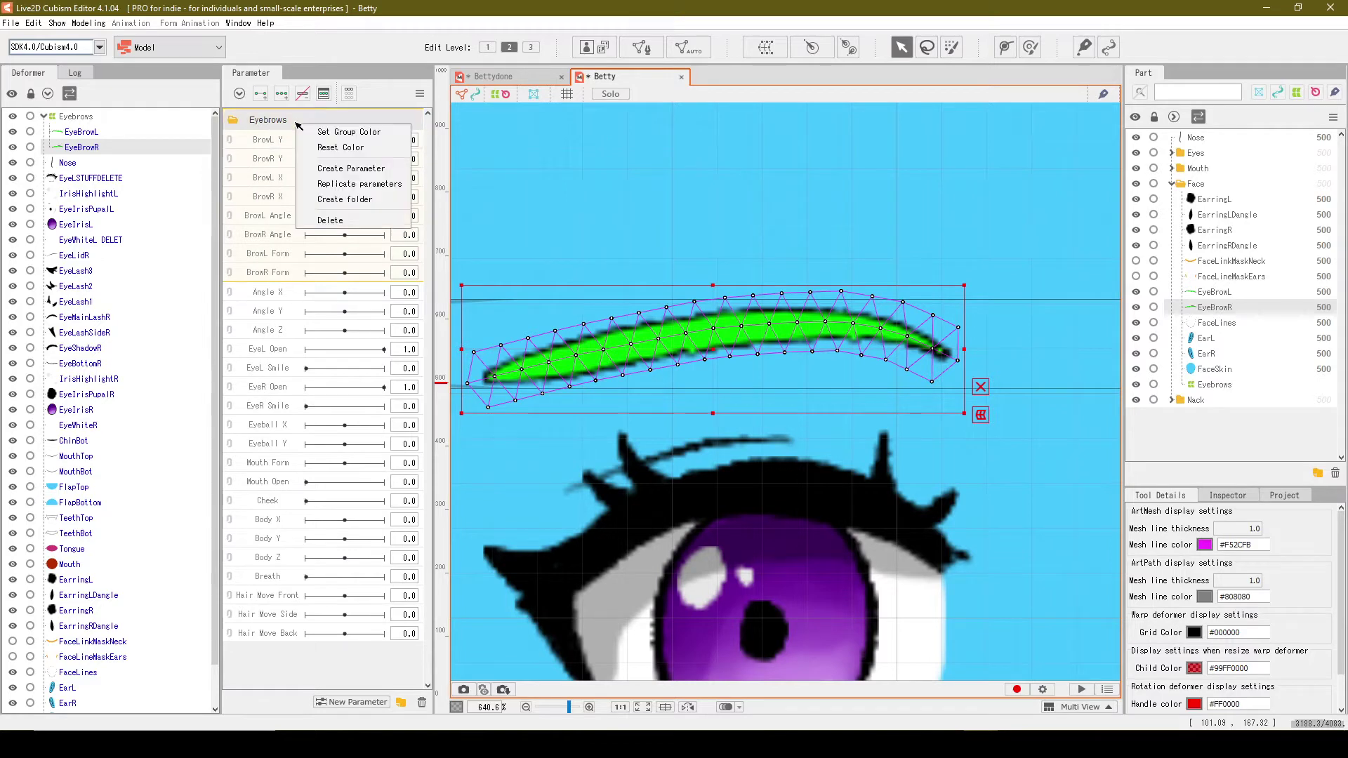
click(276, 125)
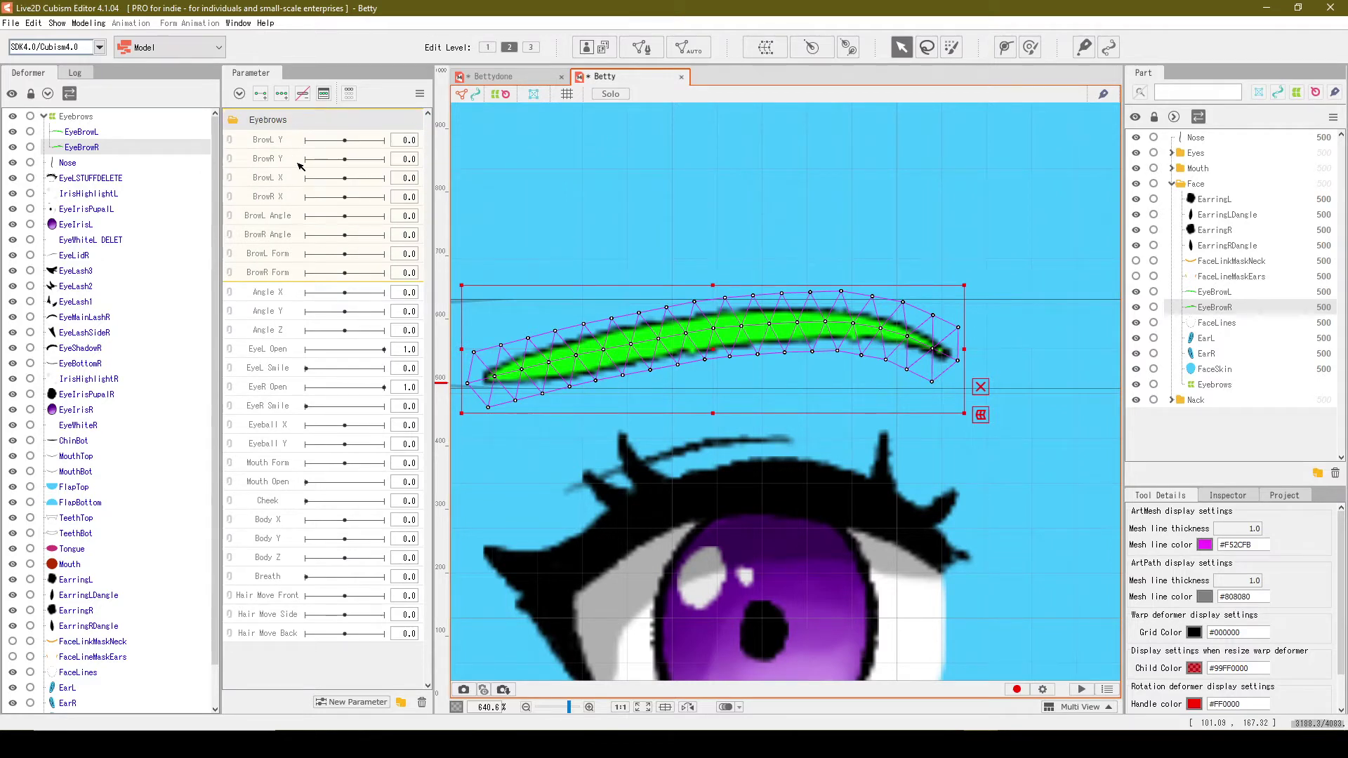
Step: Delete the BrowR X and BrowL X parameters
click(295, 197)
scroll(592, 279, down, 1)
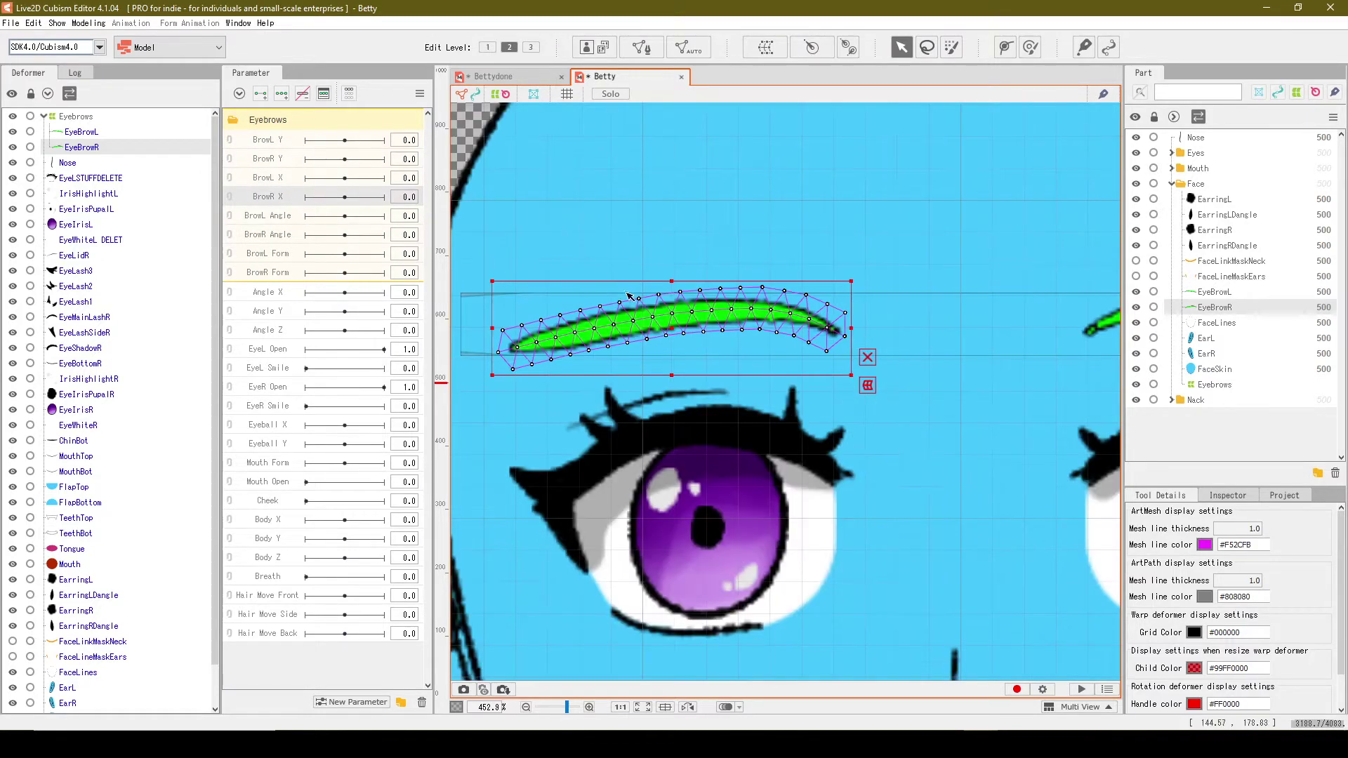
scroll(630, 297, down, 1)
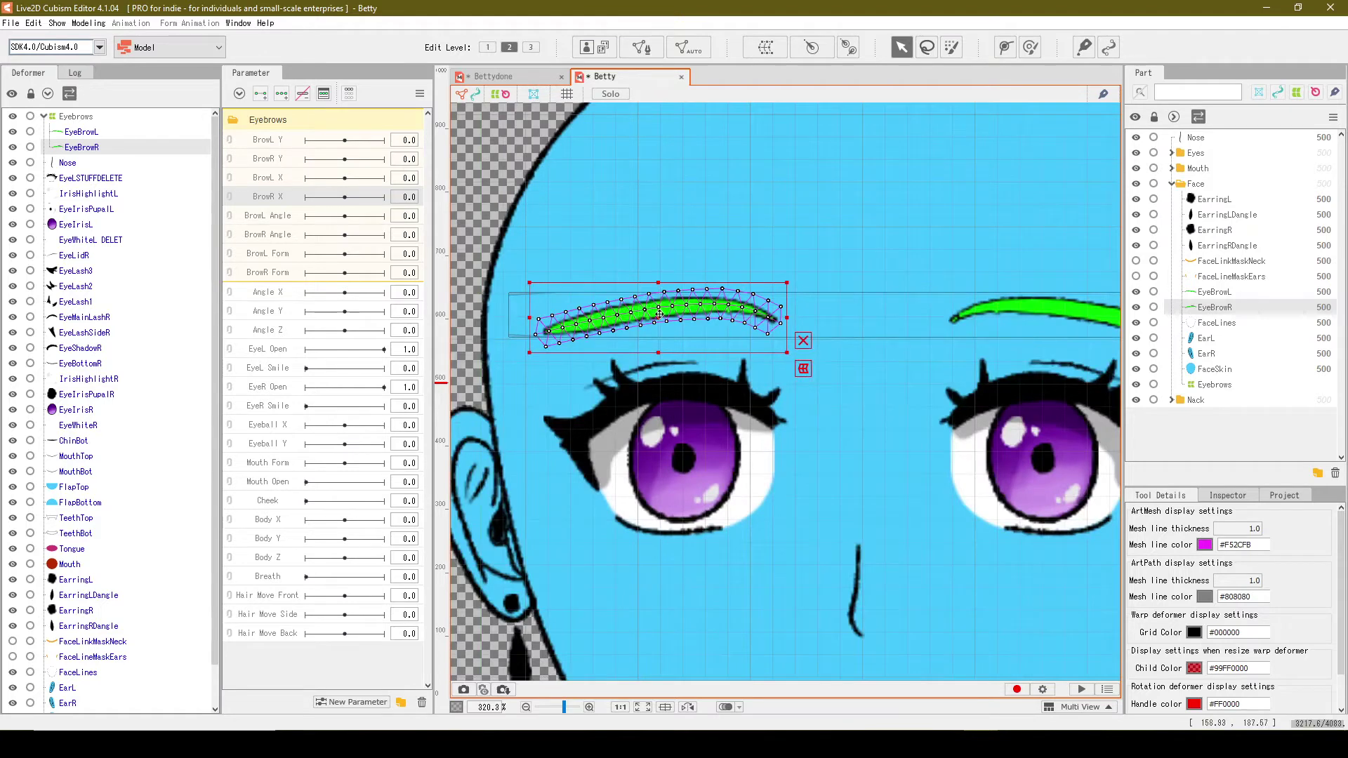
drag(659, 314, 605, 269)
ctrl+click(286, 180)
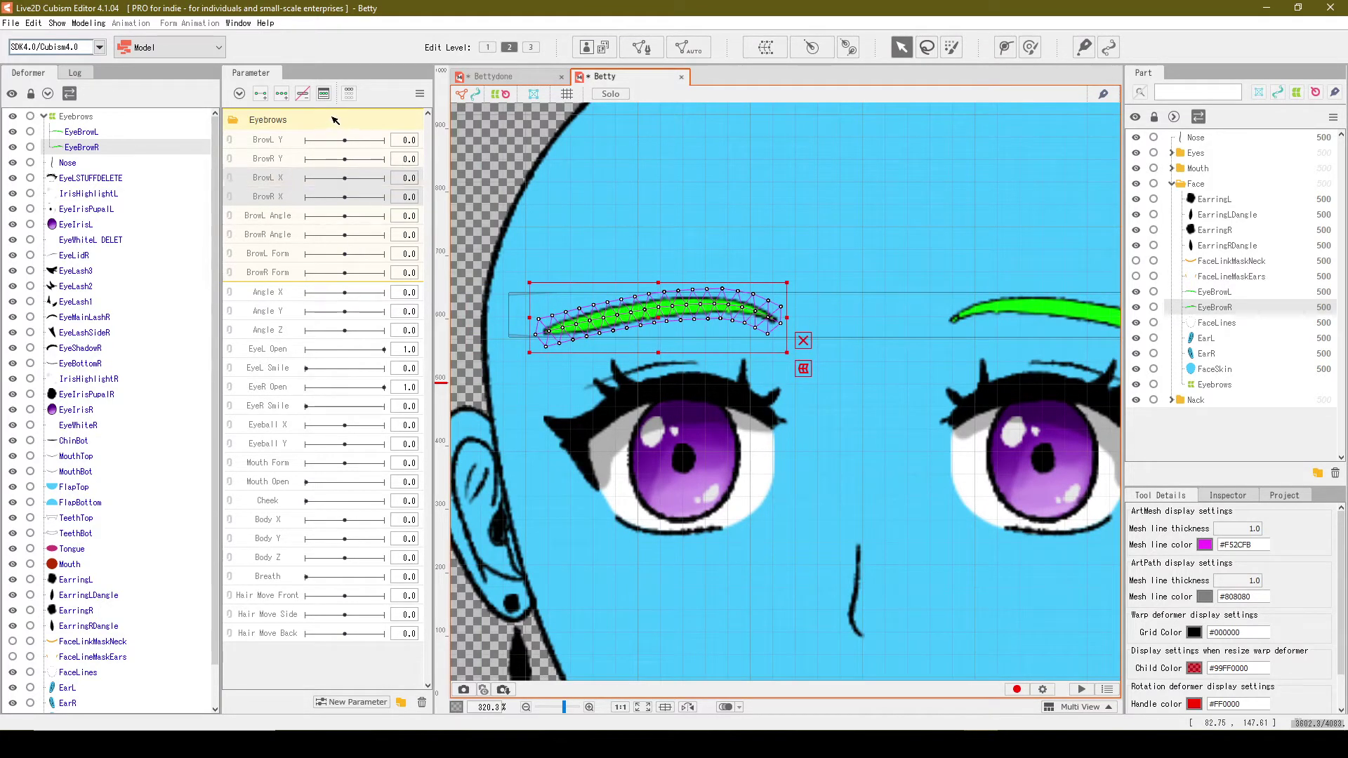
key(Delete)
click(632, 390)
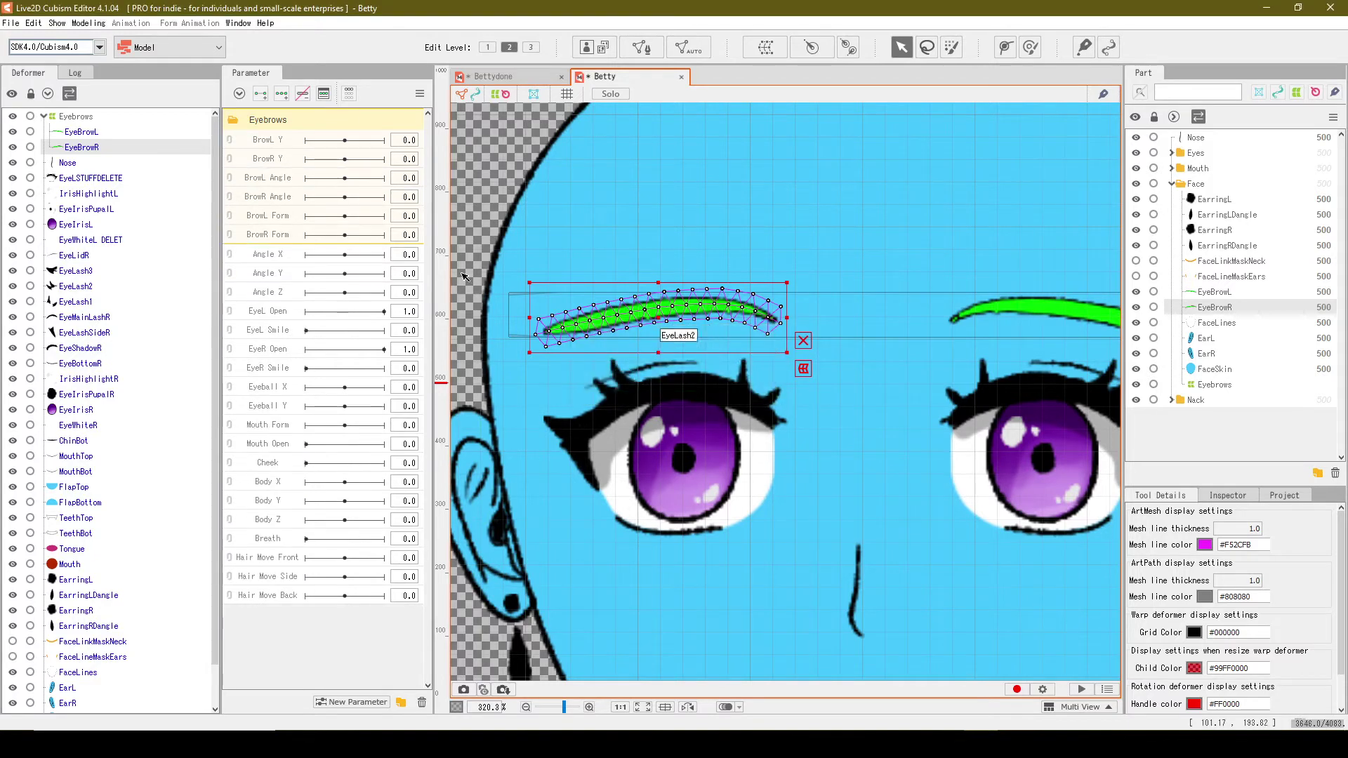
Step: Create warp deformer EyebrowAngleR around EyeBrowR, then parent EyebrowRY over it
click(766, 47)
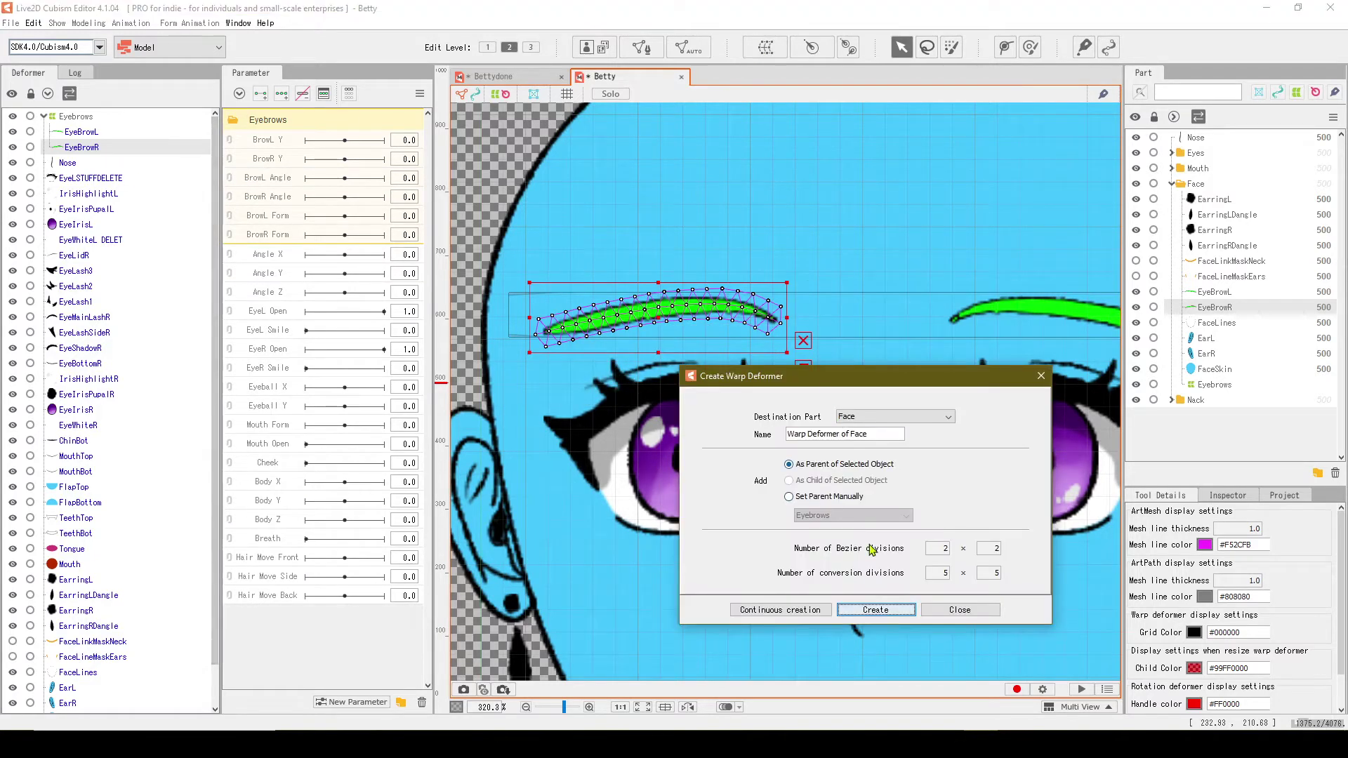
drag(883, 434, 780, 436)
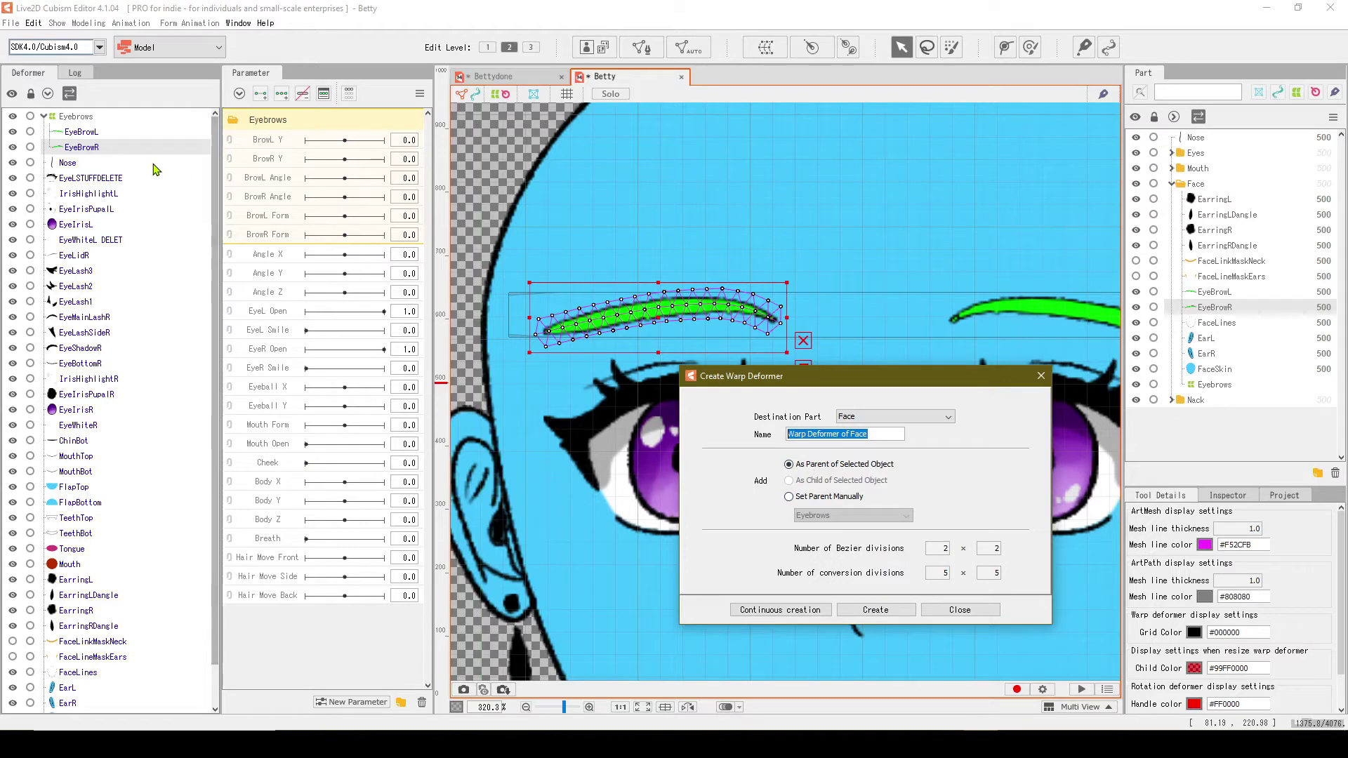
text(EyebrowAngleR)
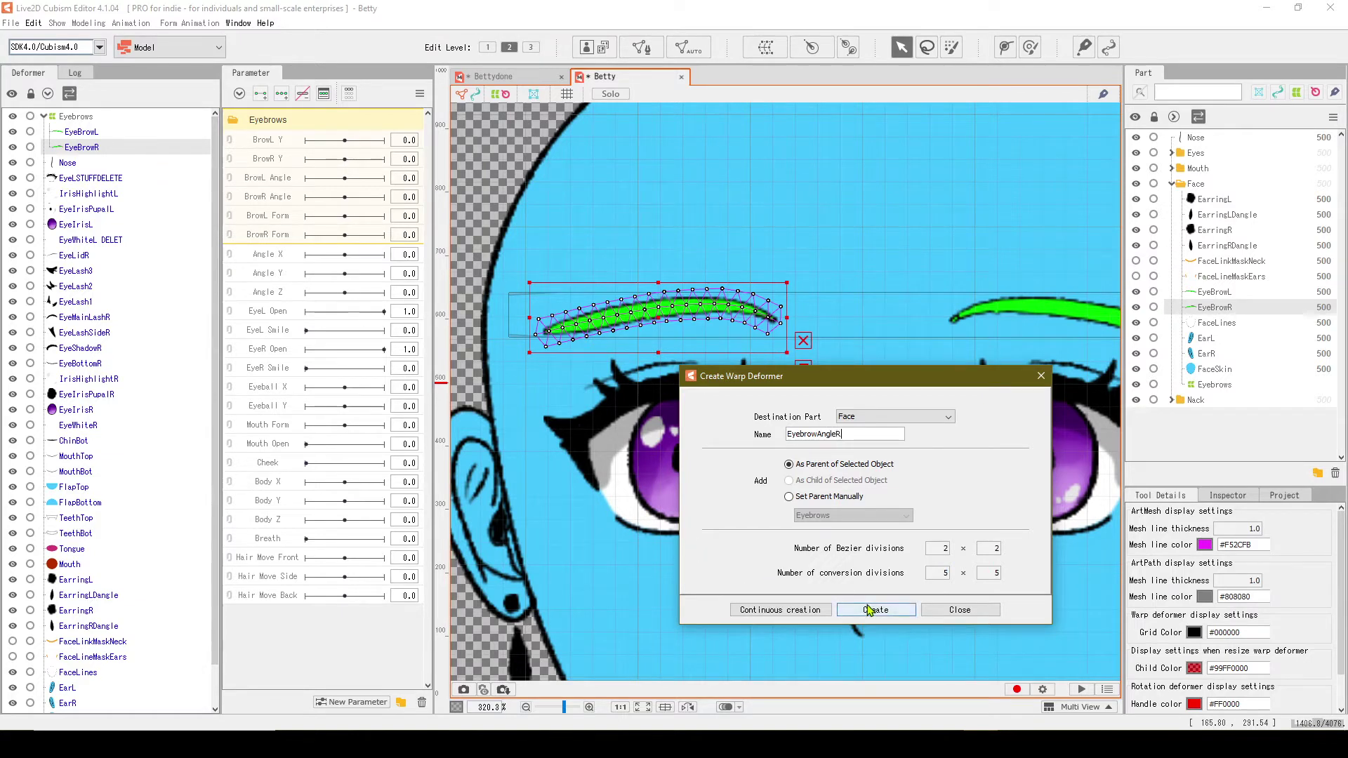
click(871, 610)
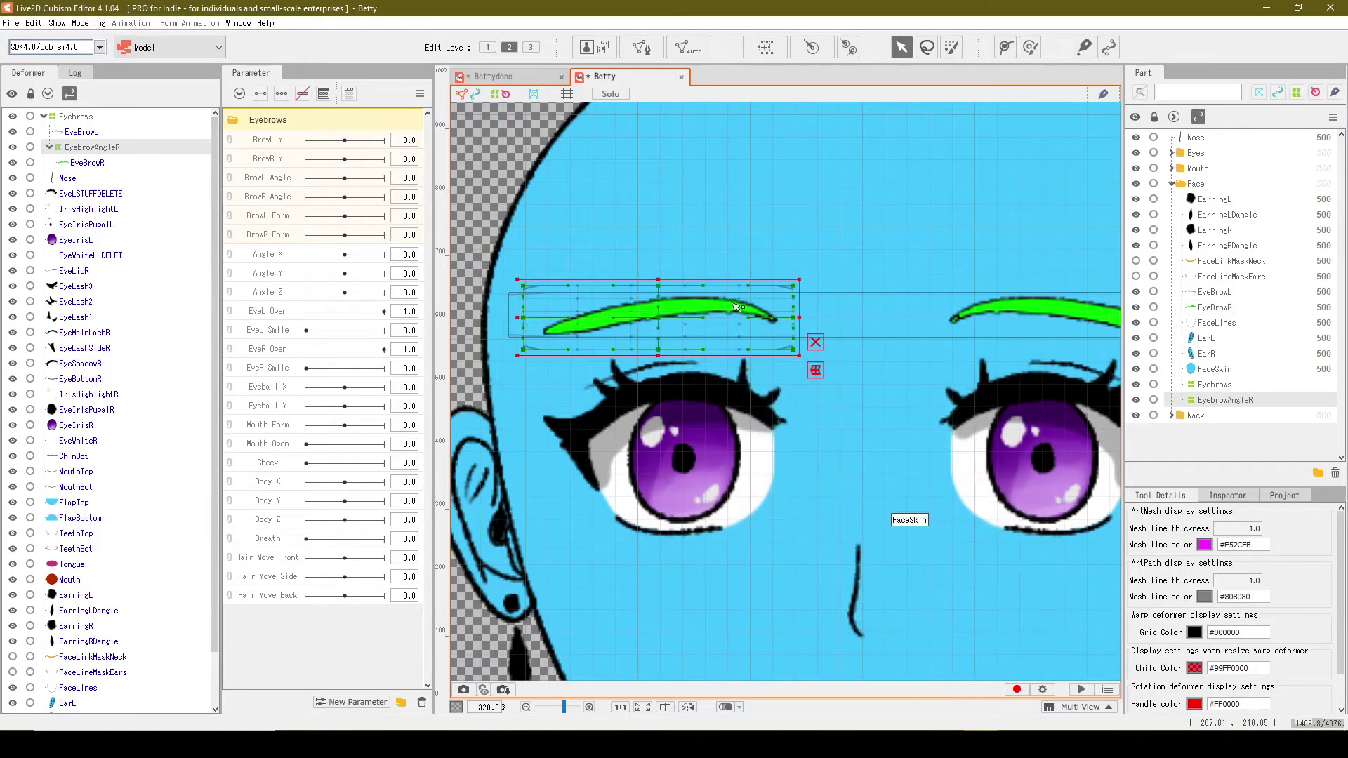
click(765, 47)
text(Eyeb)
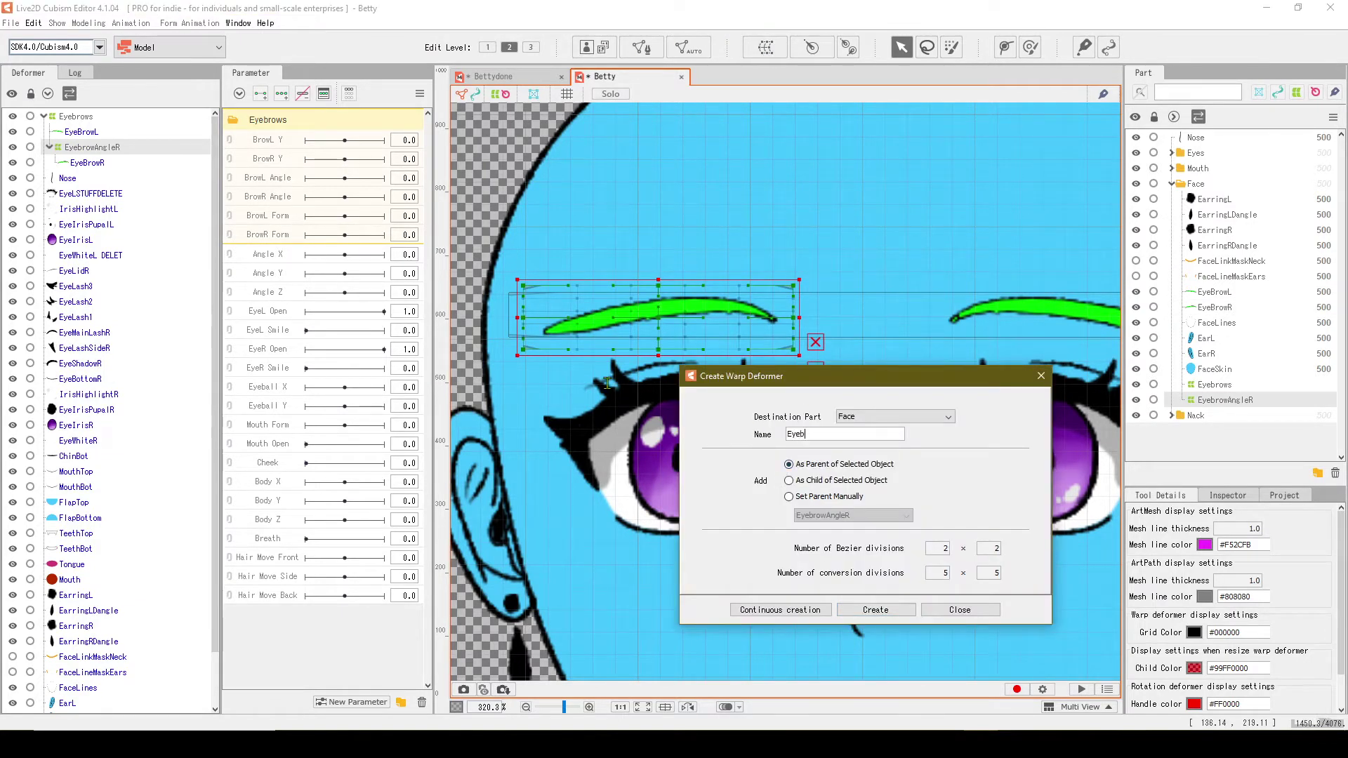
text(rowRY)
click(875, 610)
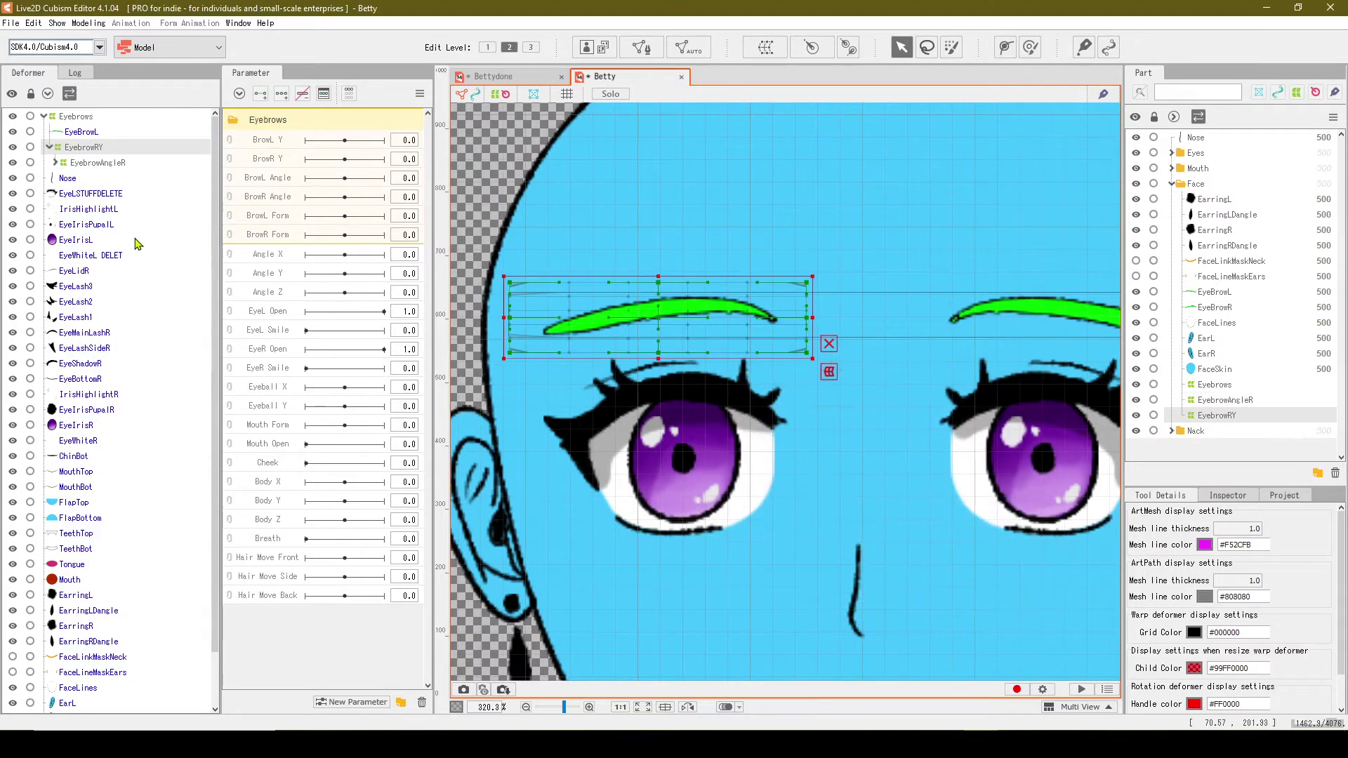
click(55, 163)
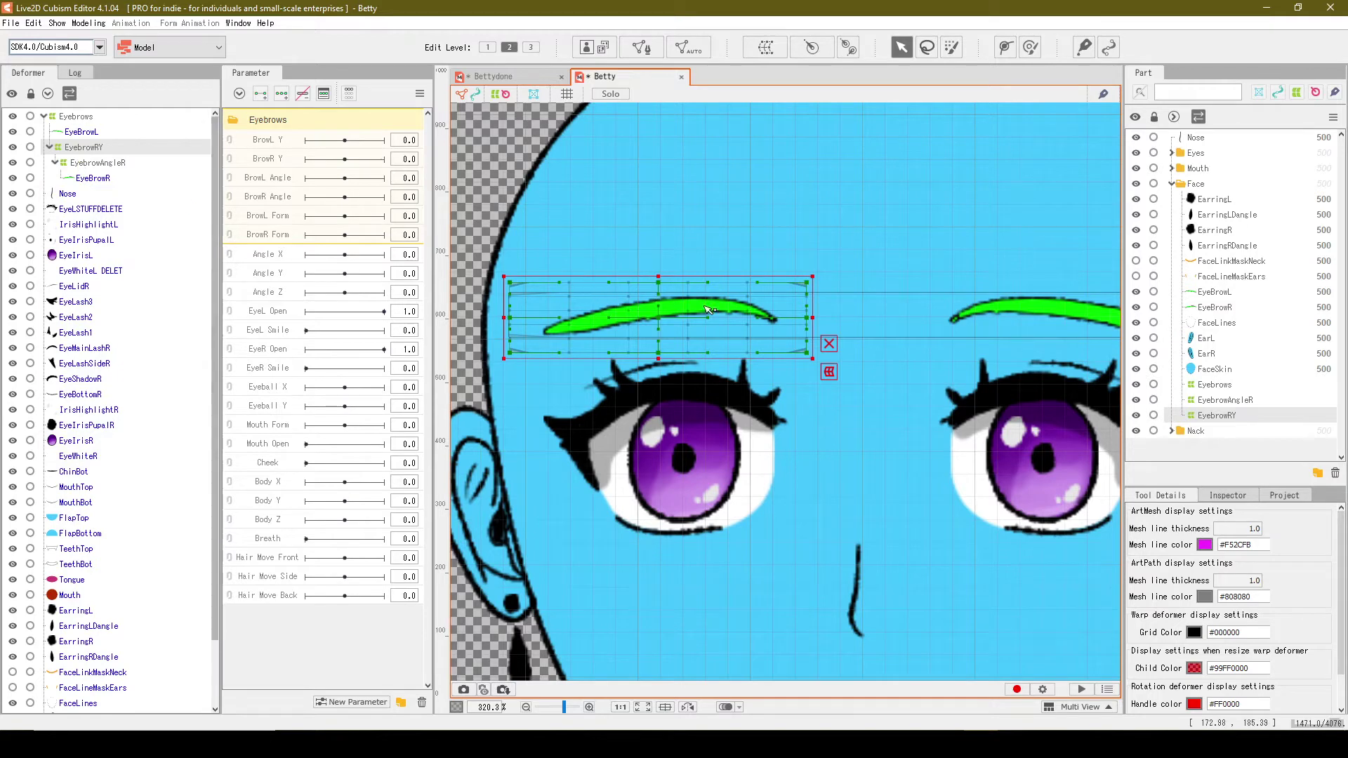
scroll(680, 301, down, 2)
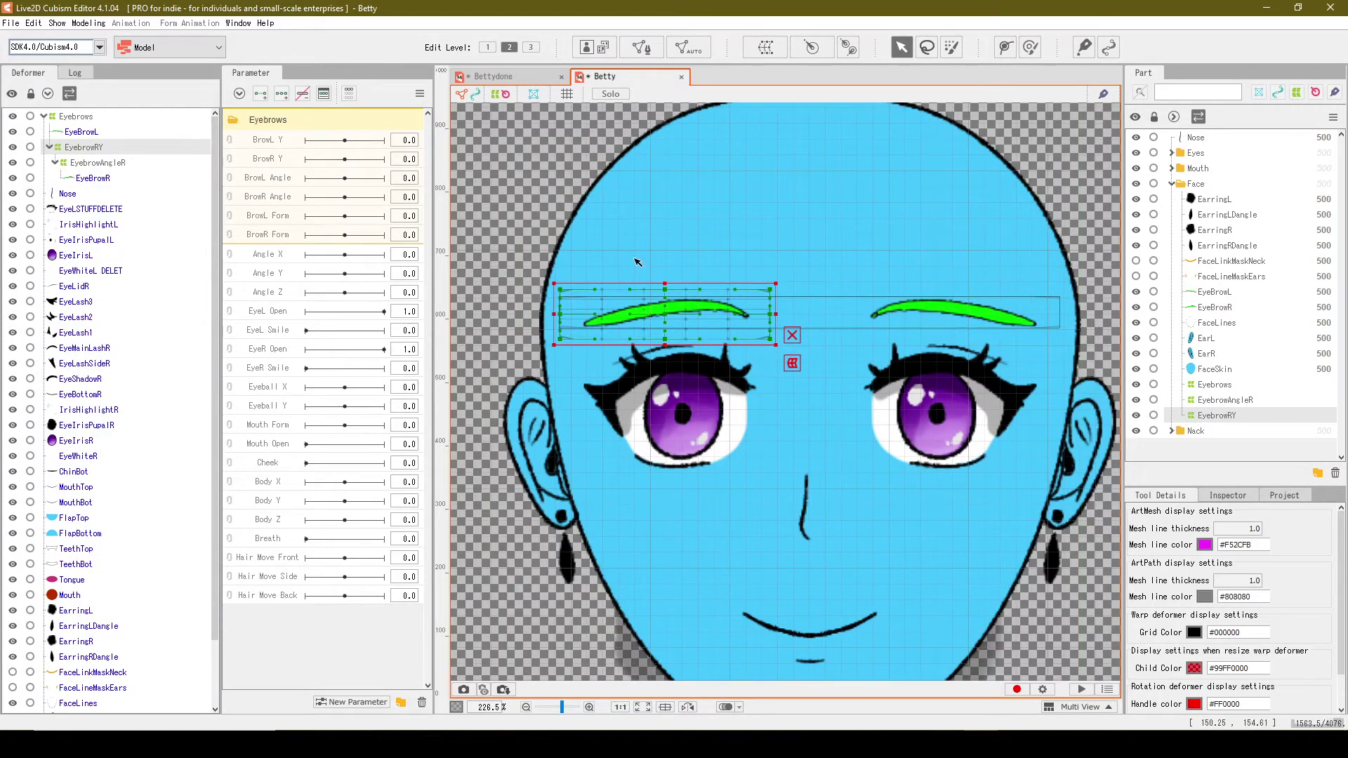
scroll(795, 322, up, 3)
scroll(758, 298, down, 3)
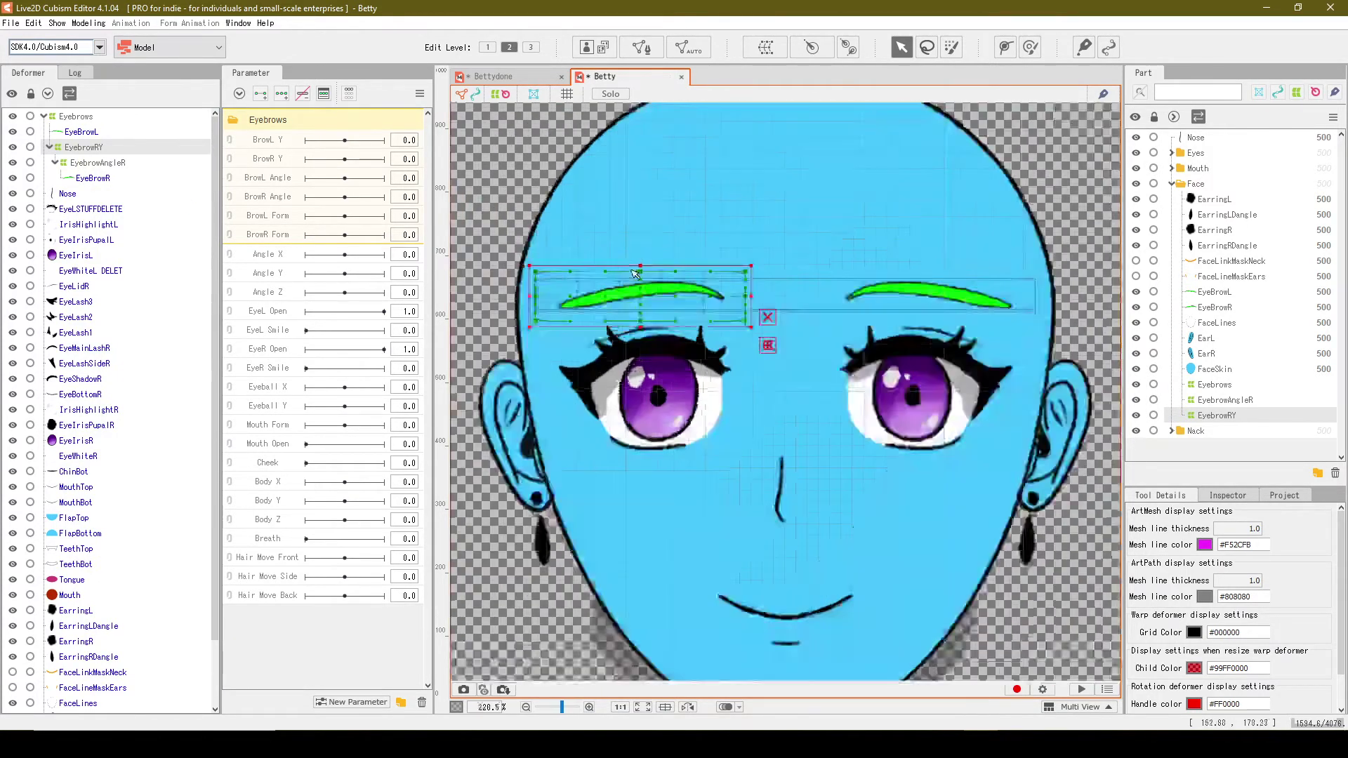
scroll(650, 276, up, 3)
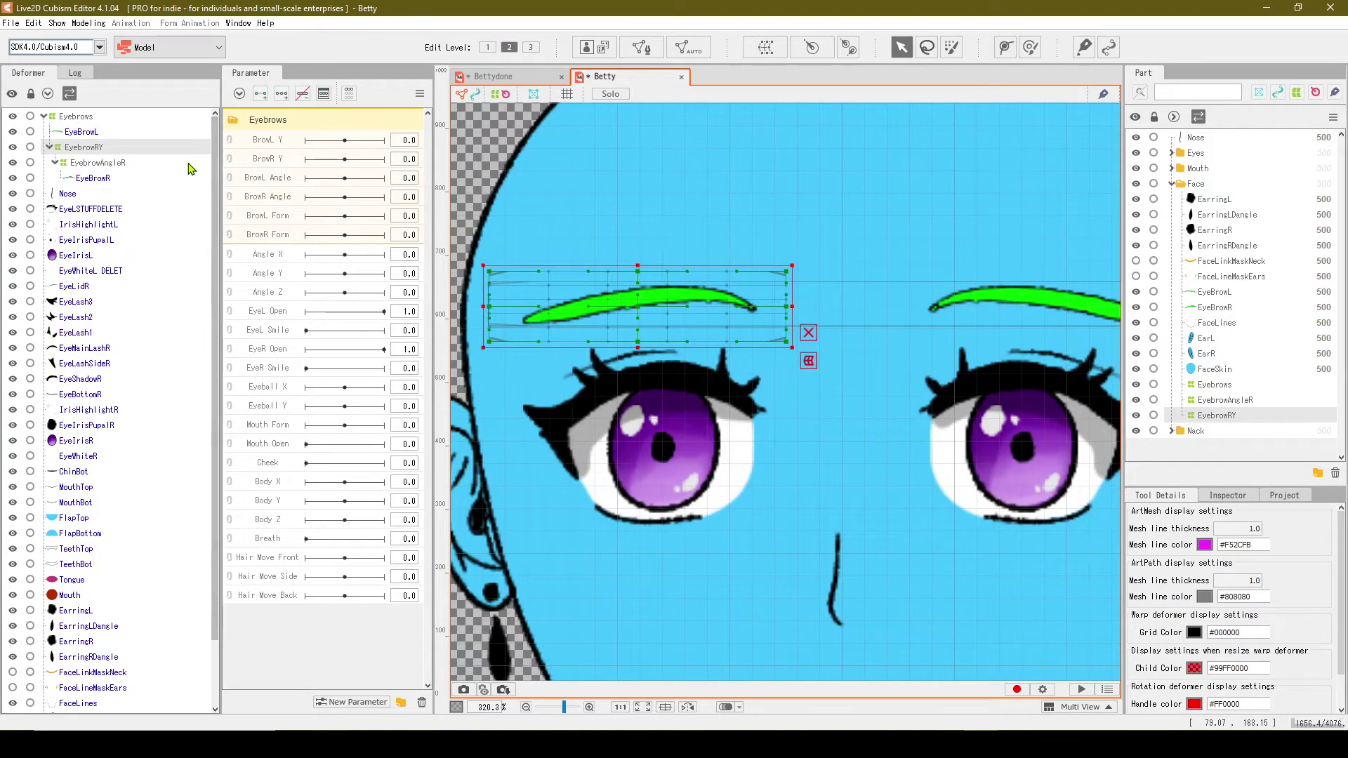
Step: Select EyeBrowR and trace an ArtPath stroke along the eyebrow from its right tip
click(90, 178)
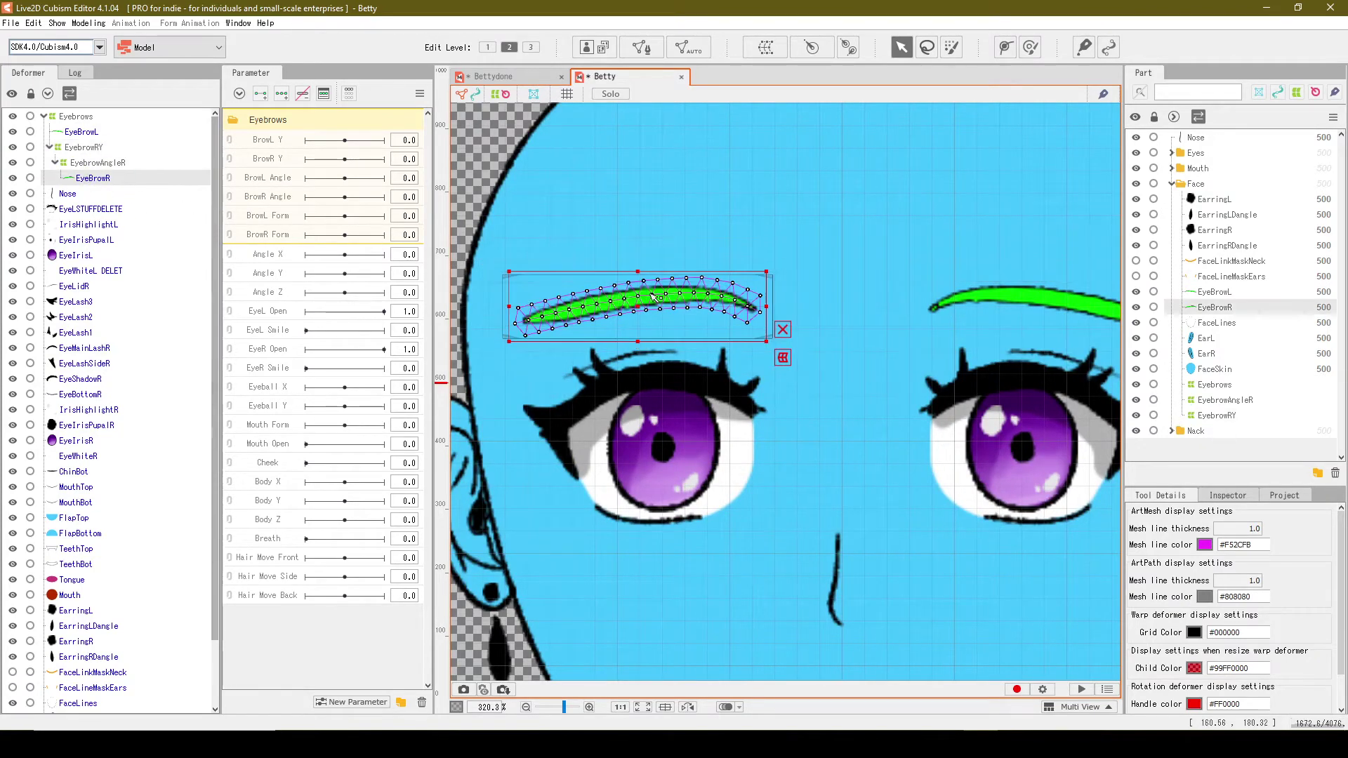
click(1005, 49)
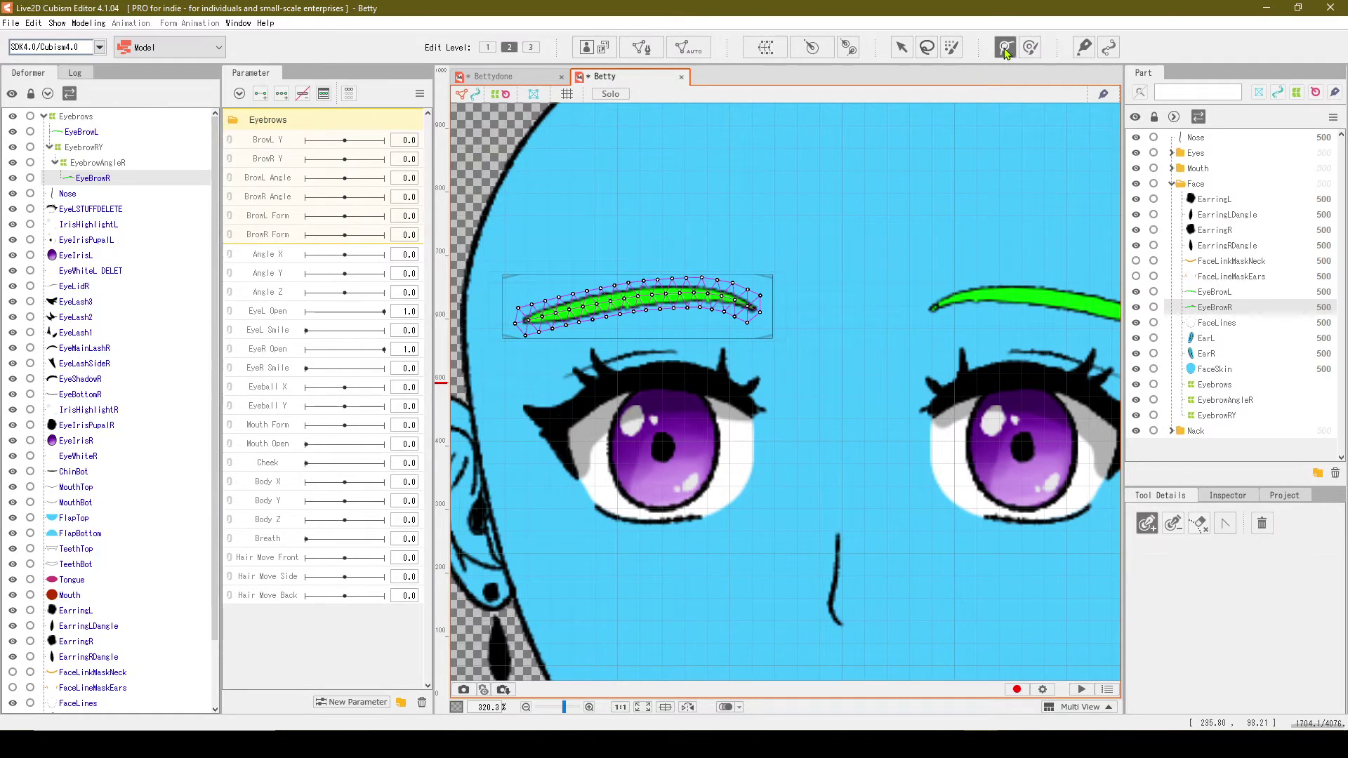
scroll(640, 261, up, 2)
scroll(584, 262, down, 2)
scroll(512, 261, up, 2)
mouse_move(988, 354)
mouse_down()
mouse_move(709, 330)
mouse_move(525, 368)
mouse_up()
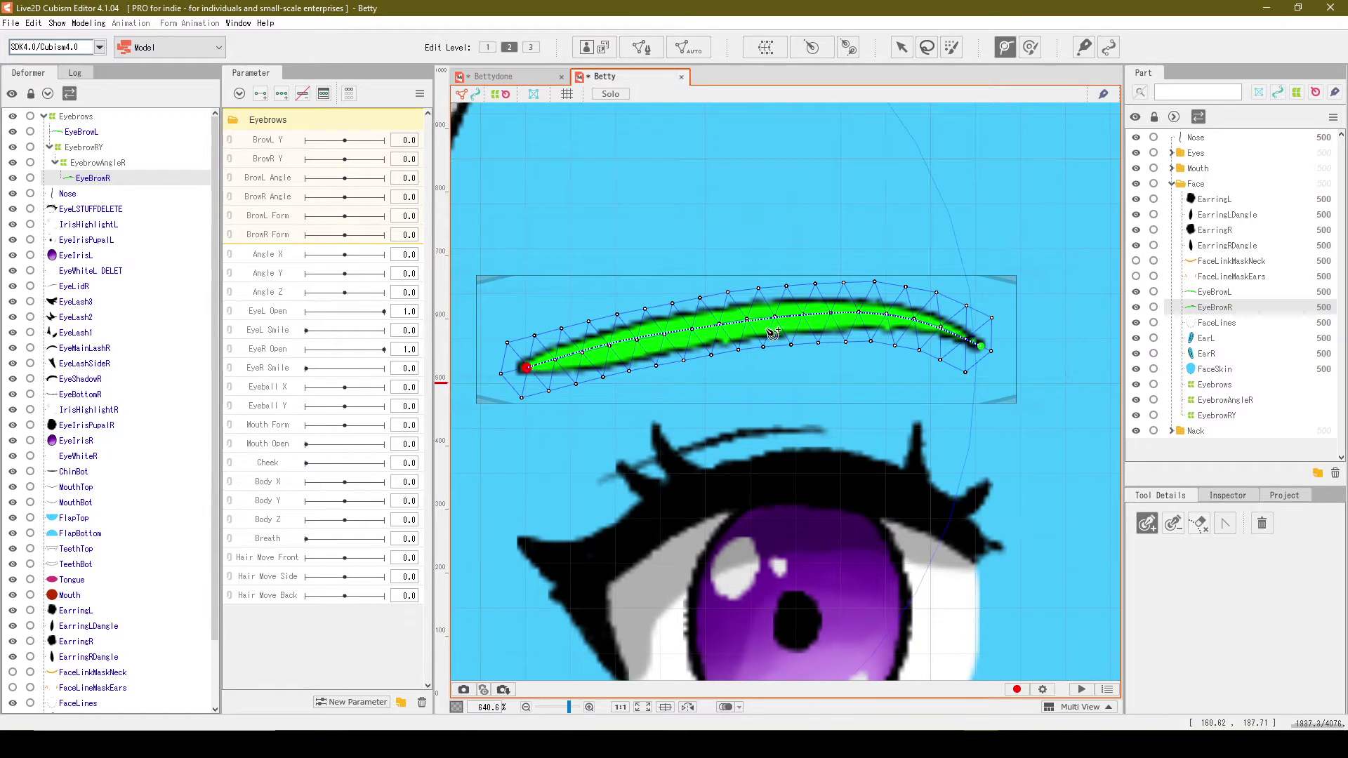
Step: Return to the Selection tool so the eyebrow is selected as a whole
click(902, 46)
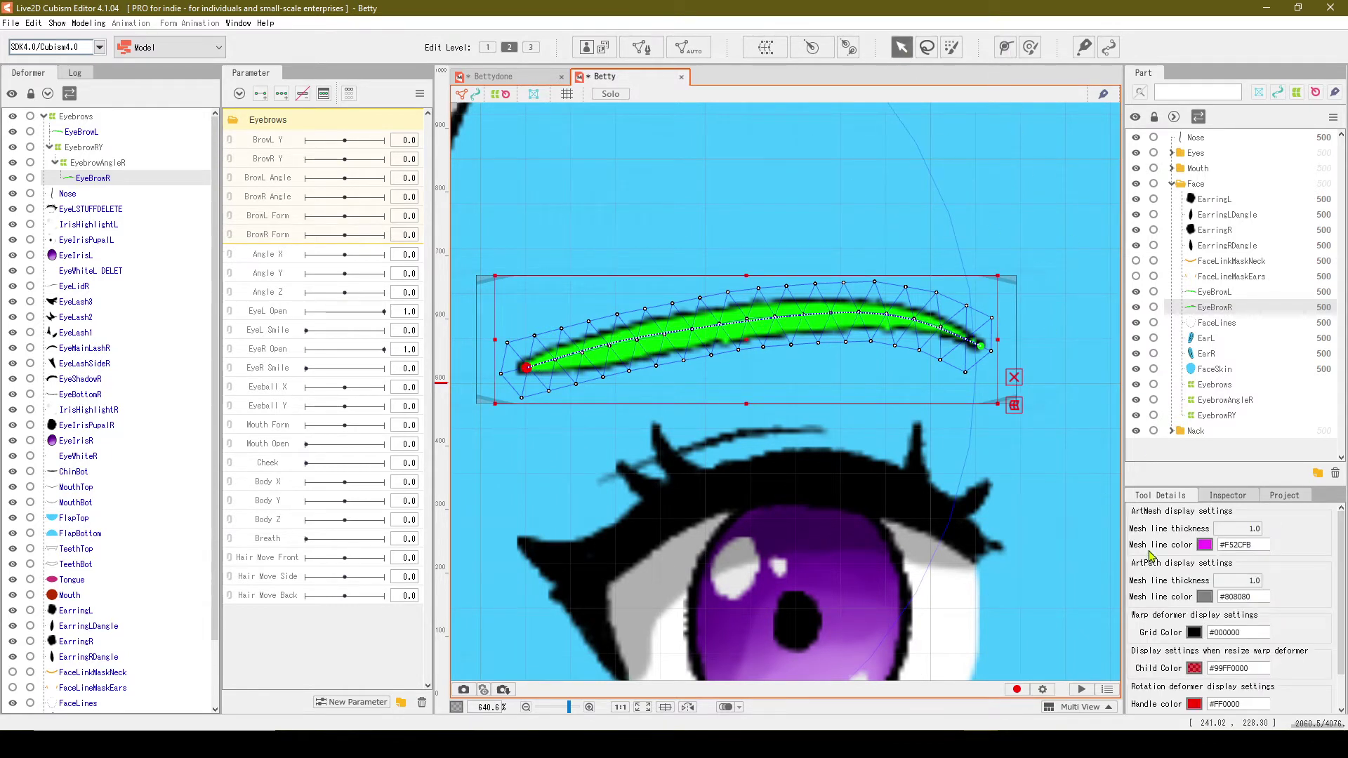
scroll(1185, 577, down, 2)
click(1006, 47)
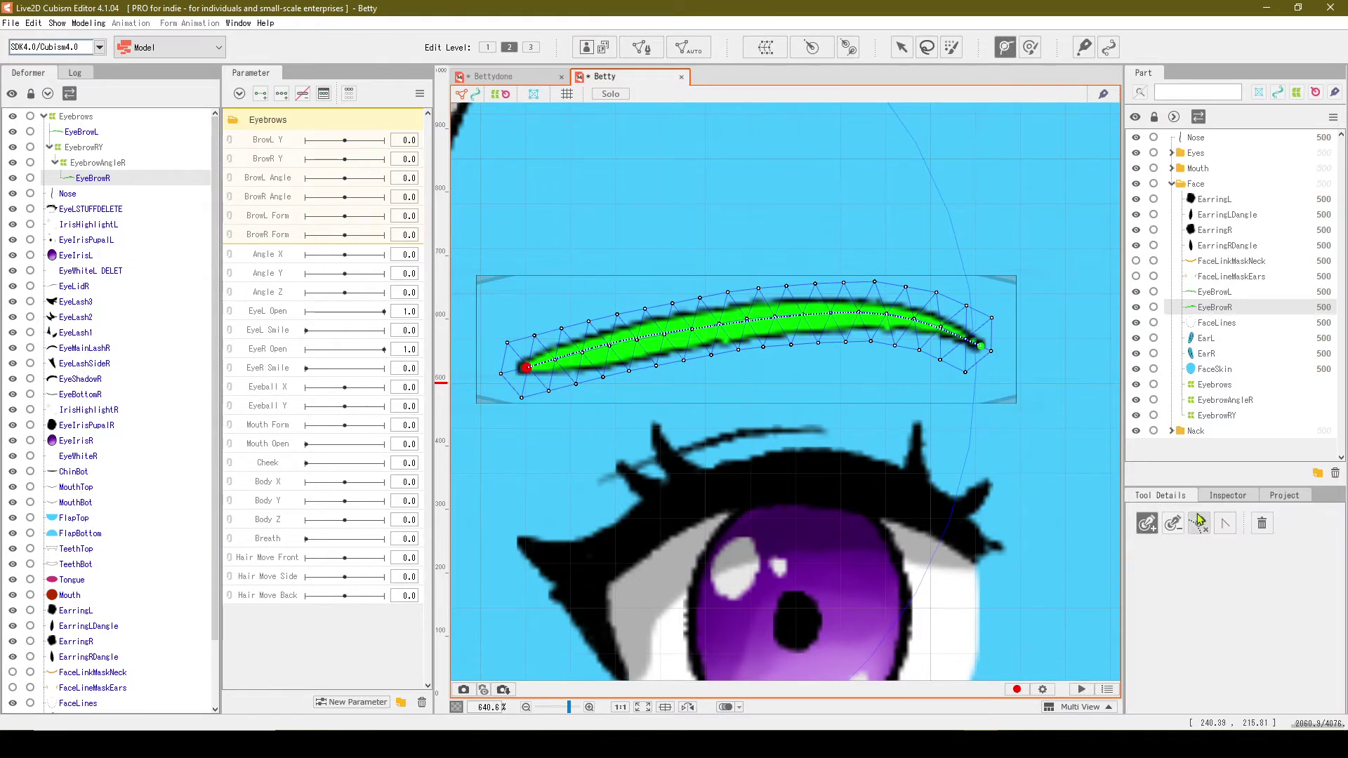
click(1283, 495)
click(1185, 502)
click(902, 49)
scroll(1195, 606, up, 2)
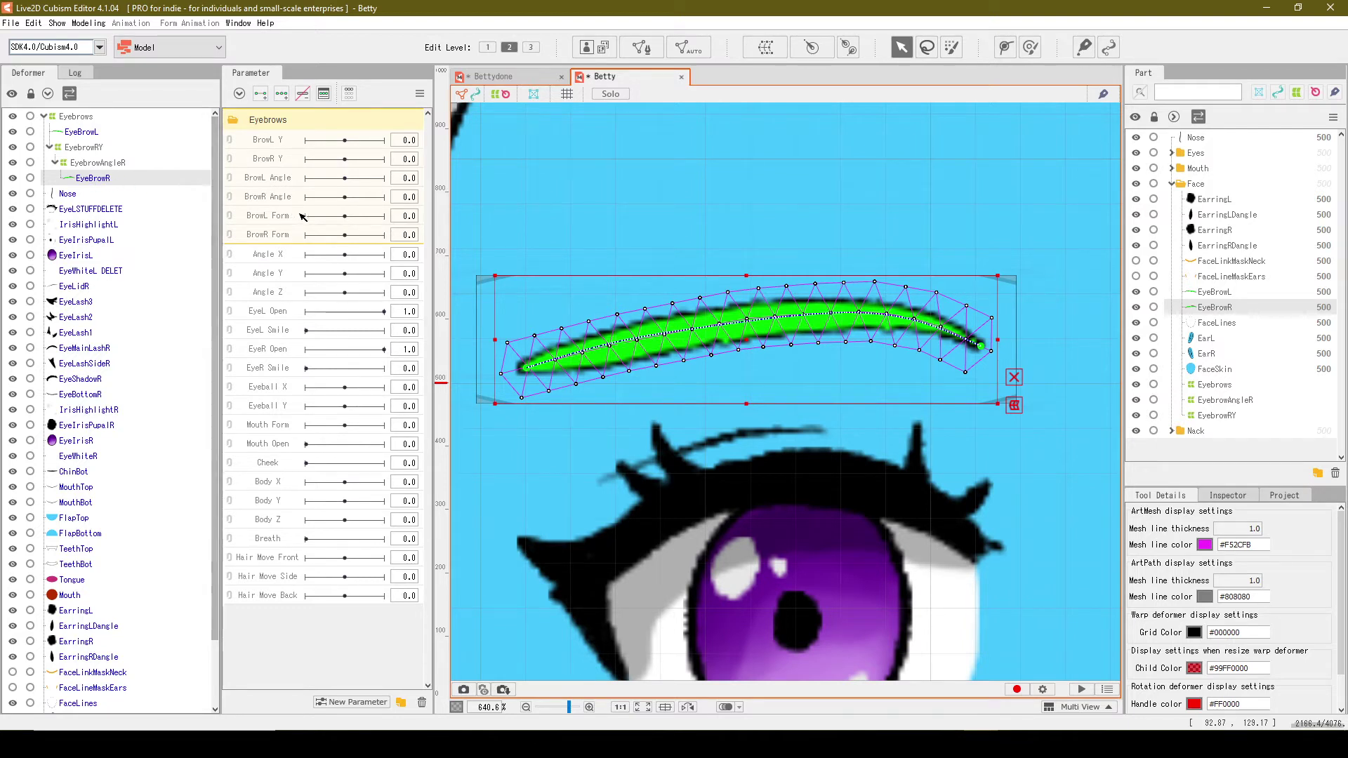
Step: Add three keyforms to BrowR Form and reshape the eyebrow path's peak and tail at 1.0
click(281, 237)
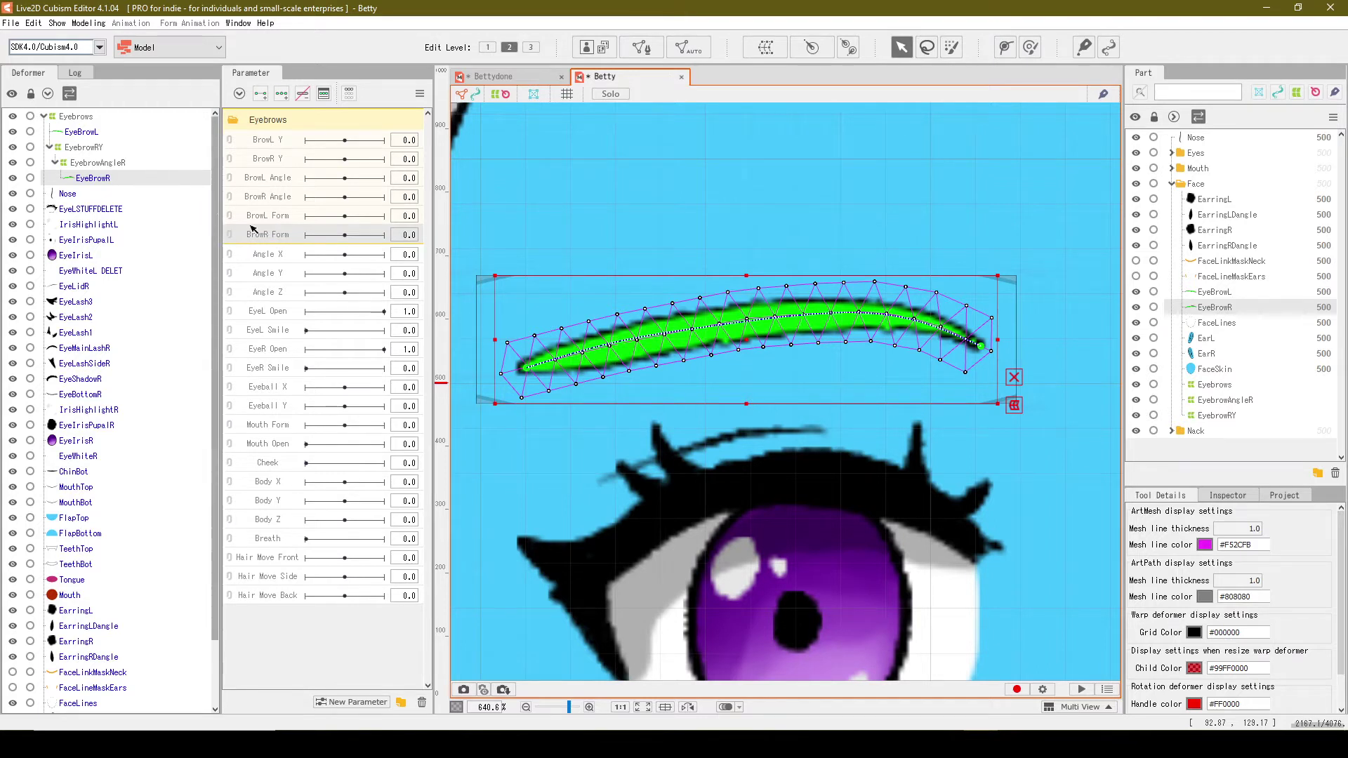
drag(345, 237, 390, 243)
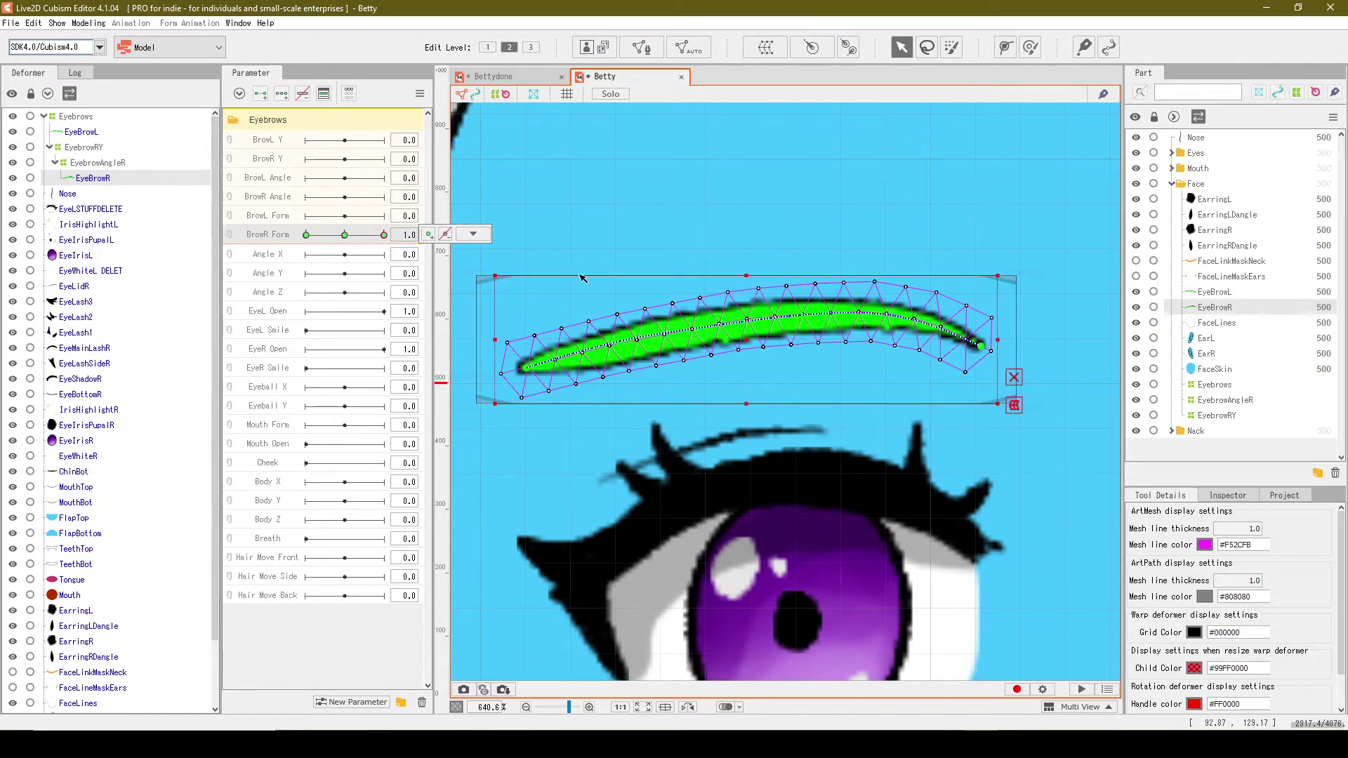
click(911, 320)
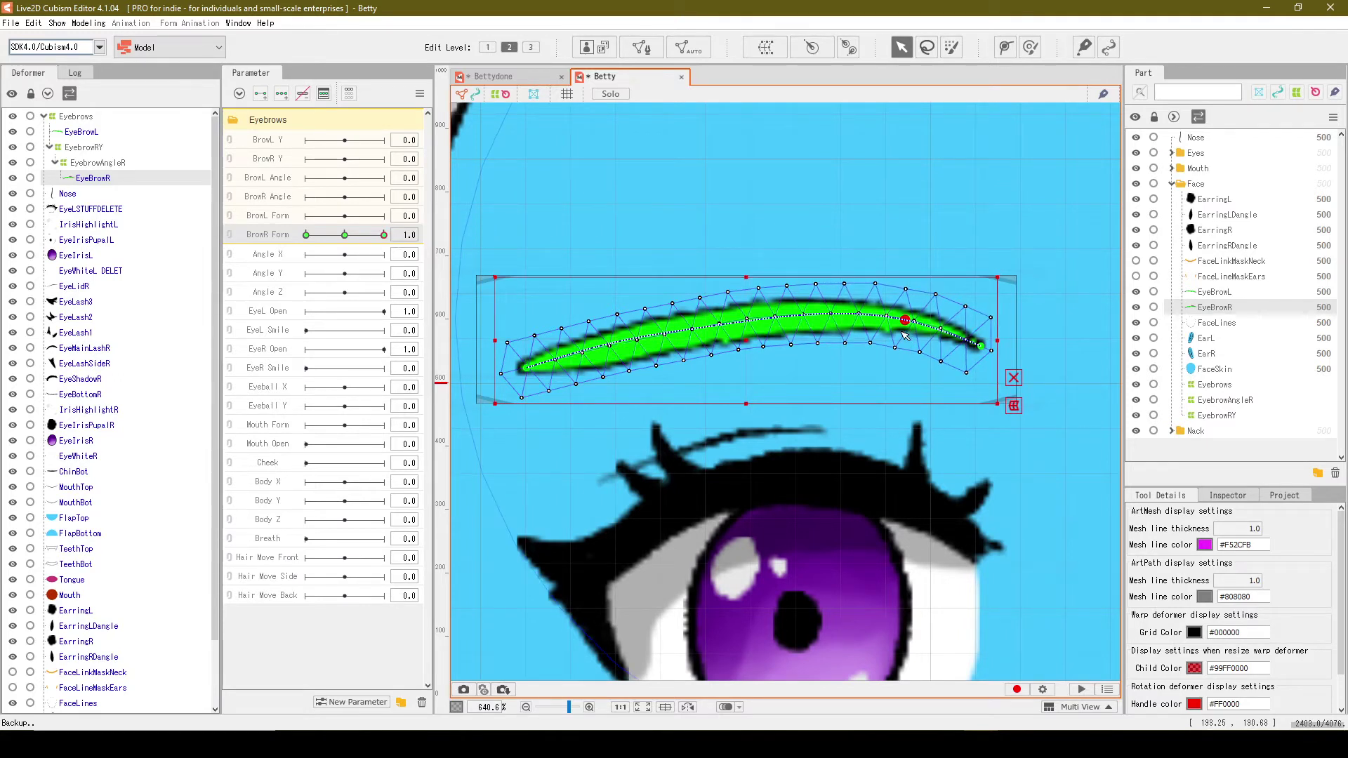
drag(902, 339, 902, 348)
drag(795, 314, 800, 337)
drag(980, 344, 978, 365)
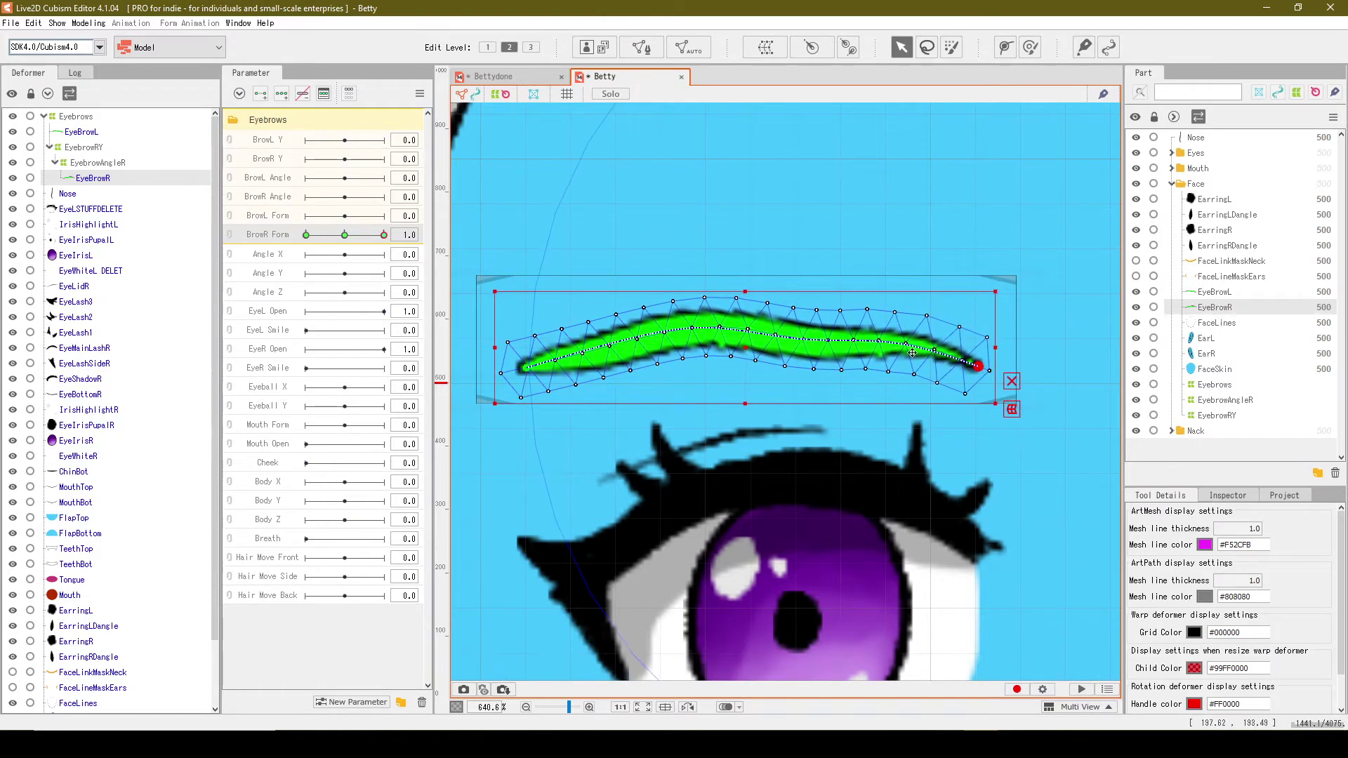
drag(887, 346, 891, 355)
scroll(872, 390, down, 3)
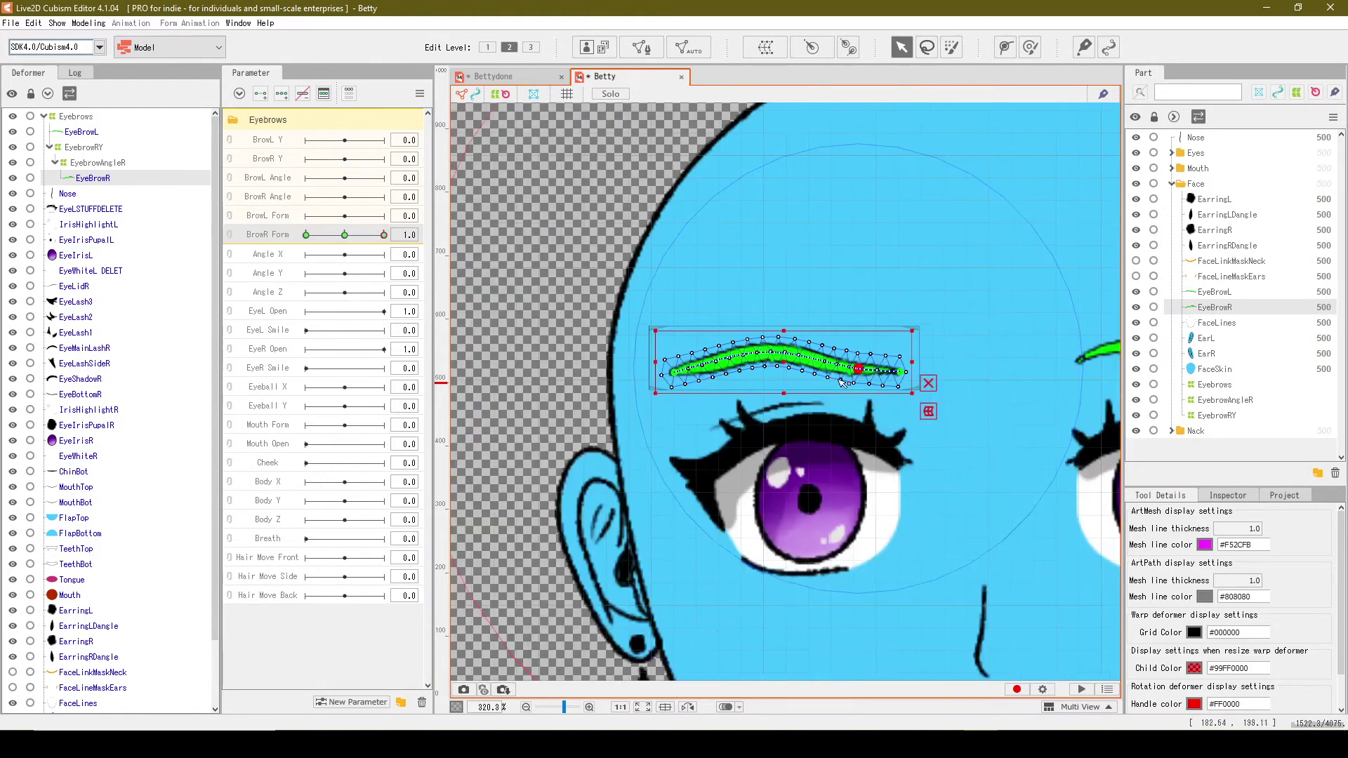
scroll(855, 389, up, 2)
Step: At BrowR Form -1.0, raise the right tail and flatten the middle hump
click(306, 234)
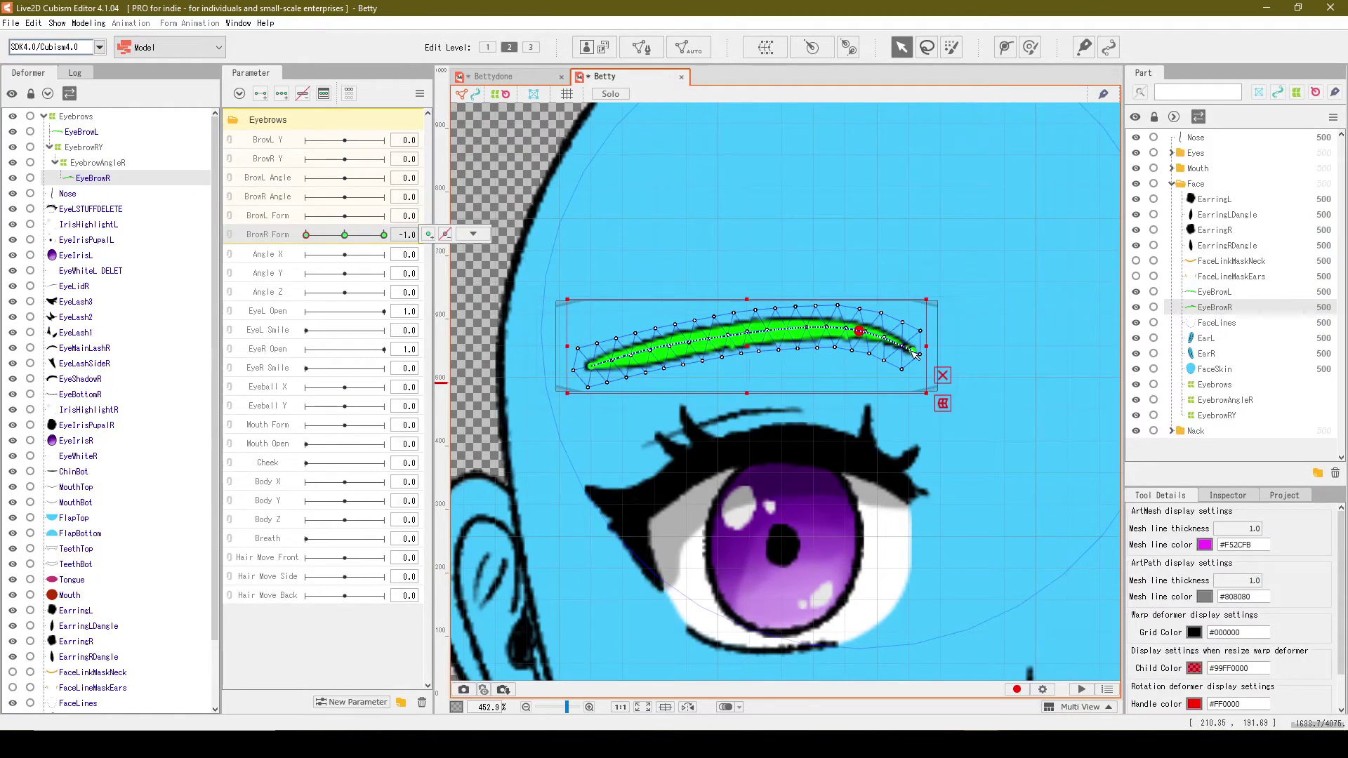
mouse_move(912, 354)
mouse_down()
mouse_move(914, 326)
mouse_move(861, 343)
mouse_up()
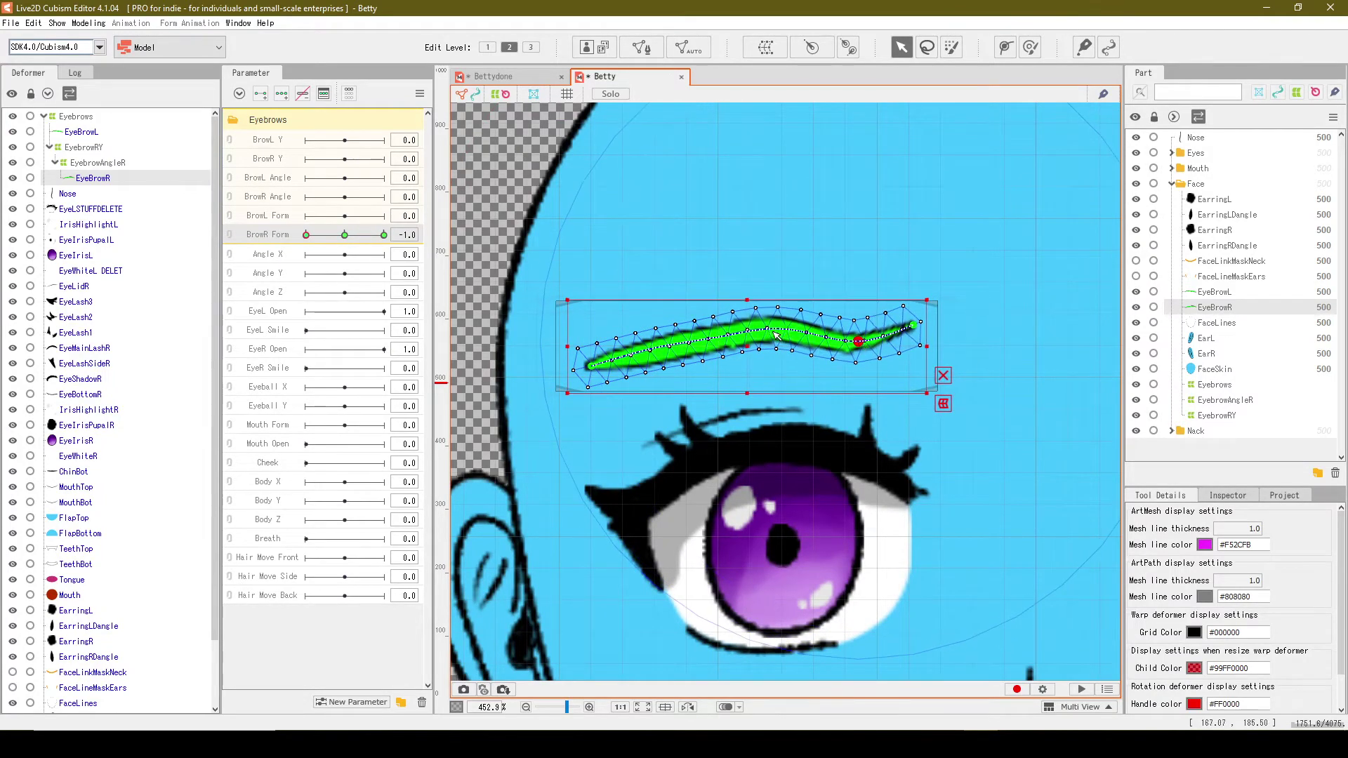
mouse_move(775, 335)
mouse_down()
mouse_move(777, 351)
mouse_move(661, 368)
mouse_move(791, 367)
mouse_up()
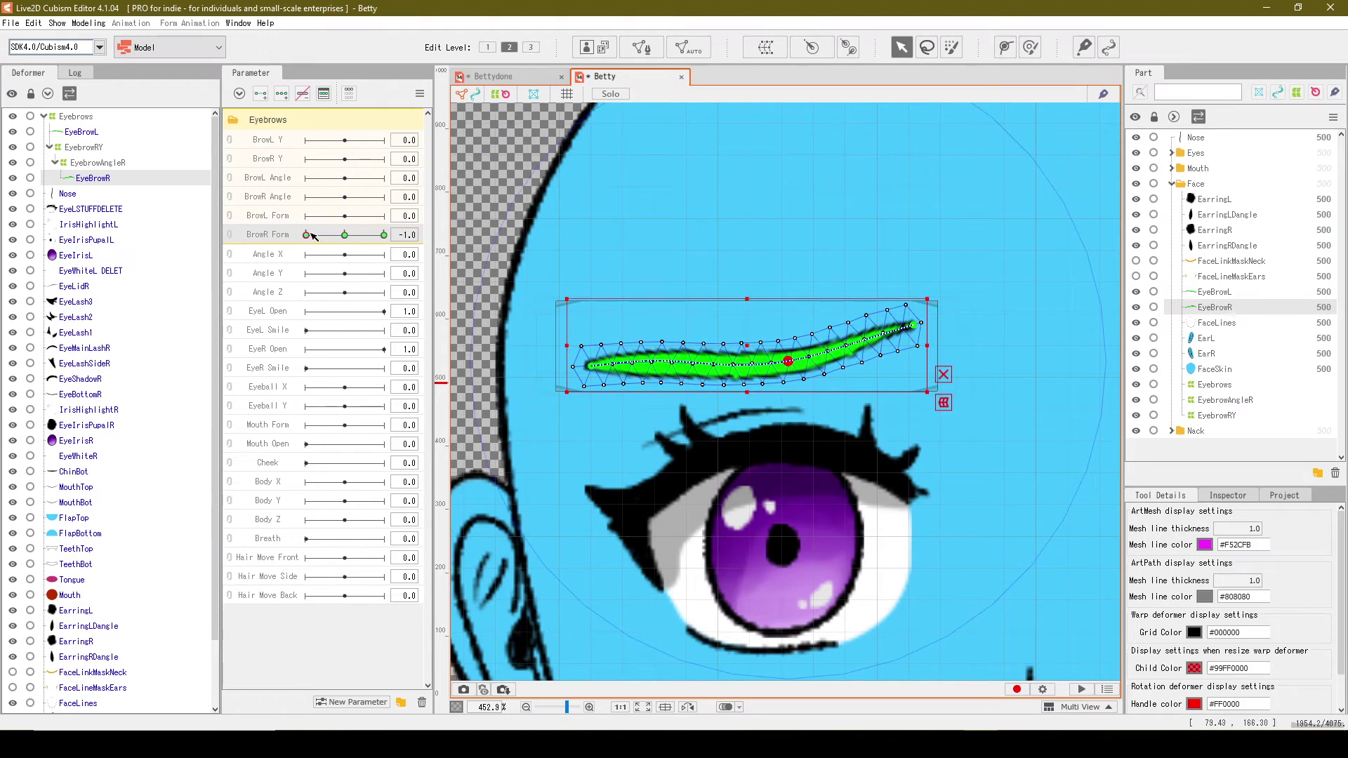
mouse_move(313, 241)
mouse_down()
mouse_move(385, 249)
mouse_move(345, 236)
mouse_up()
Step: Key BrowR Angle on EyebrowAngleR, tilting the eyebrow up toward the right at -1.0
click(98, 163)
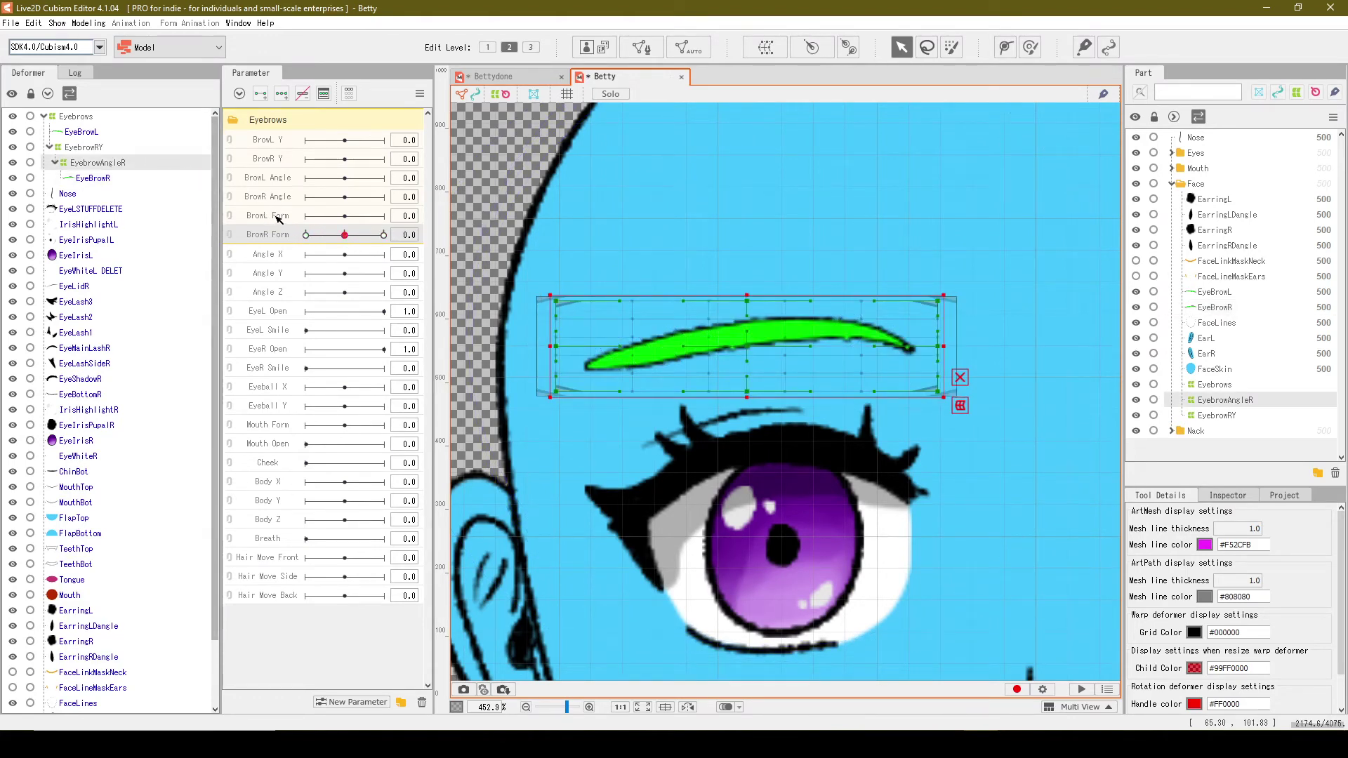
click(286, 200)
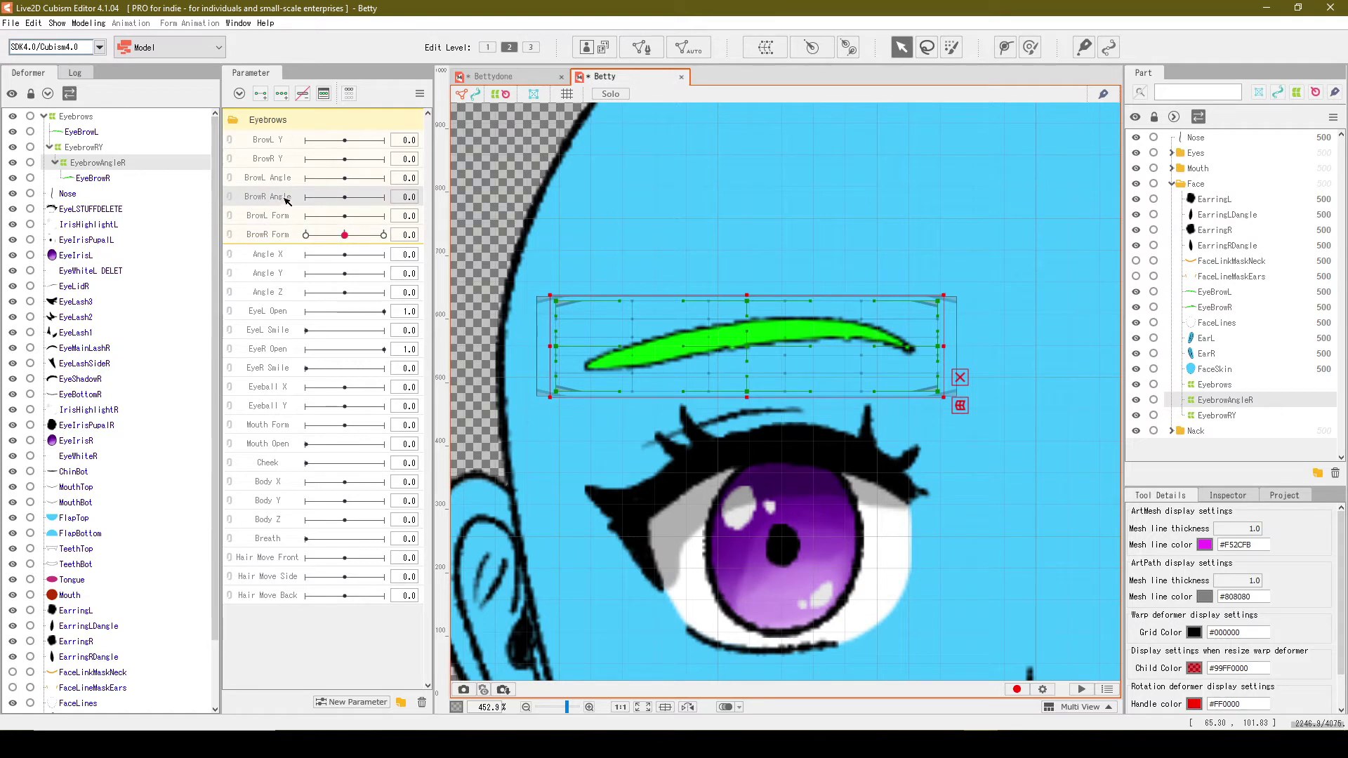
click(281, 94)
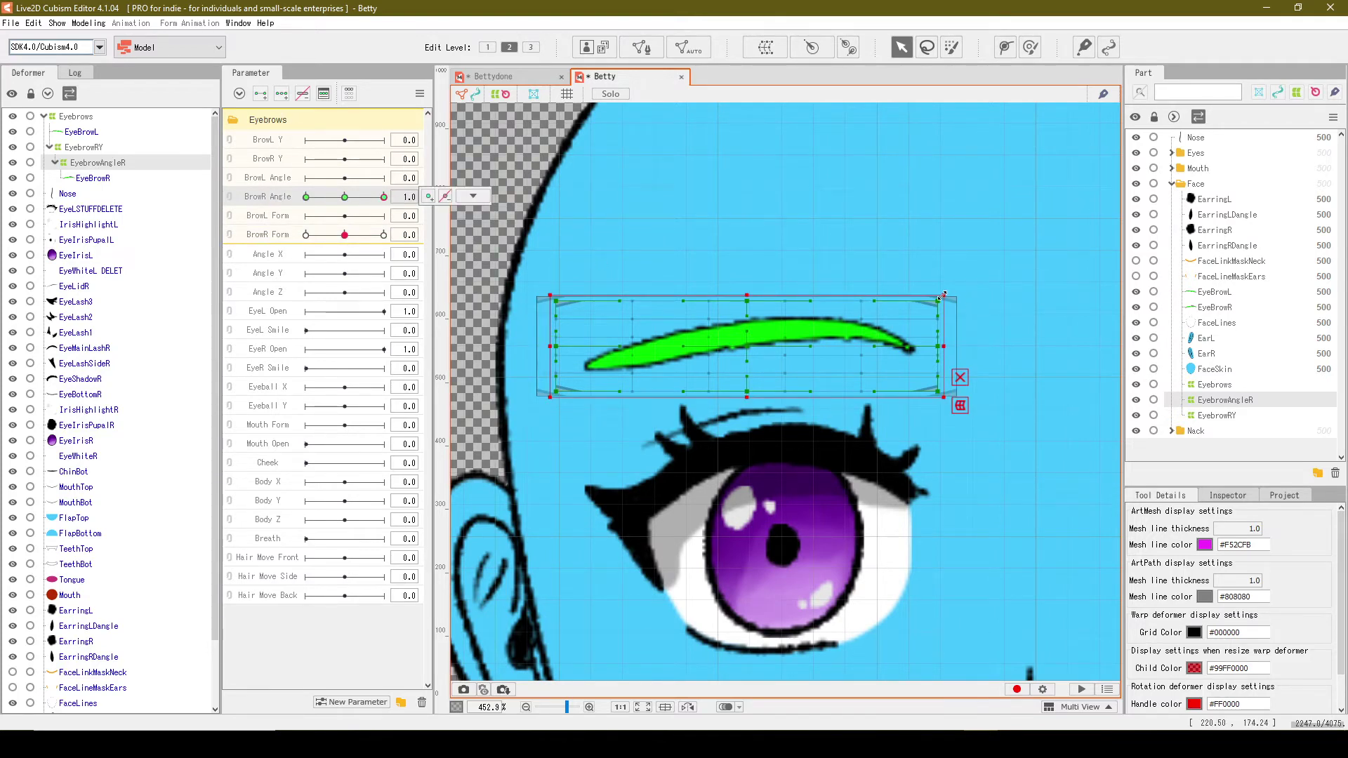
drag(950, 286, 875, 300)
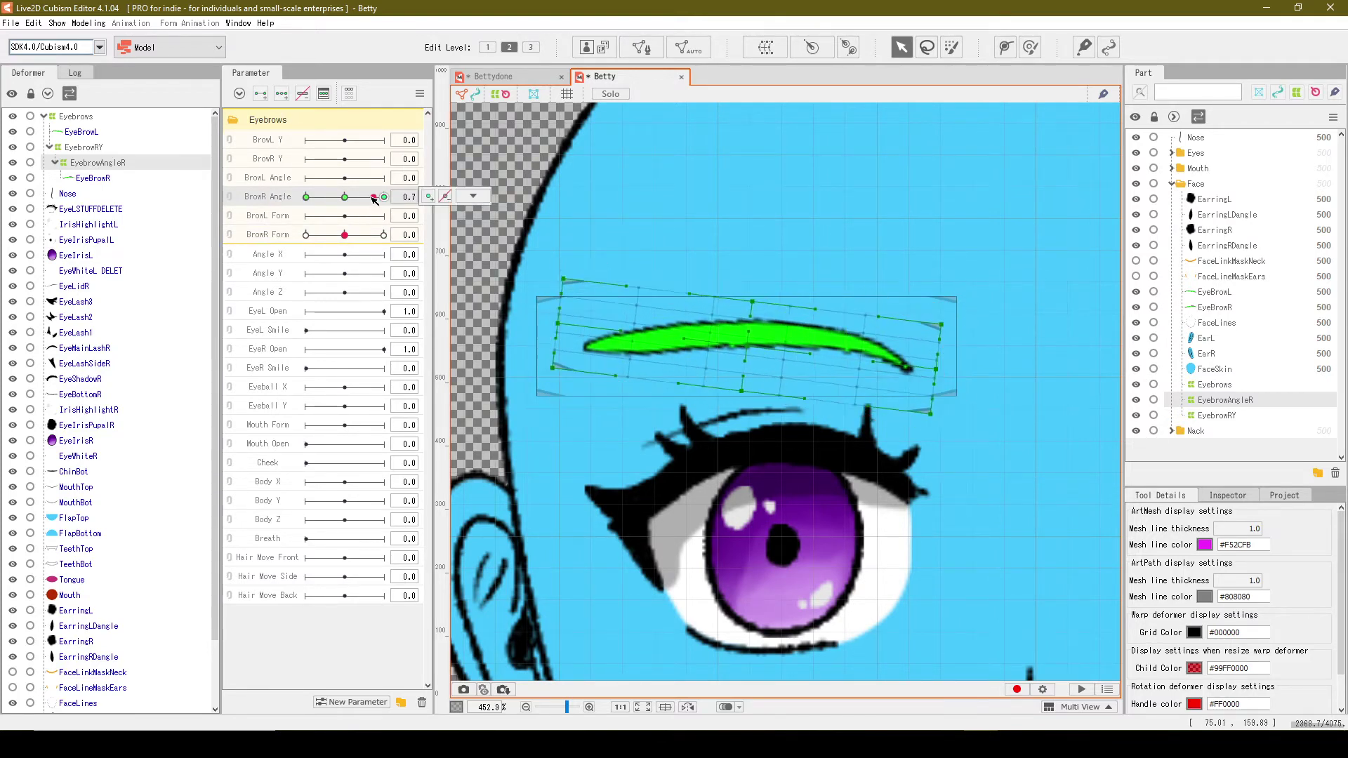
drag(535, 295, 537, 313)
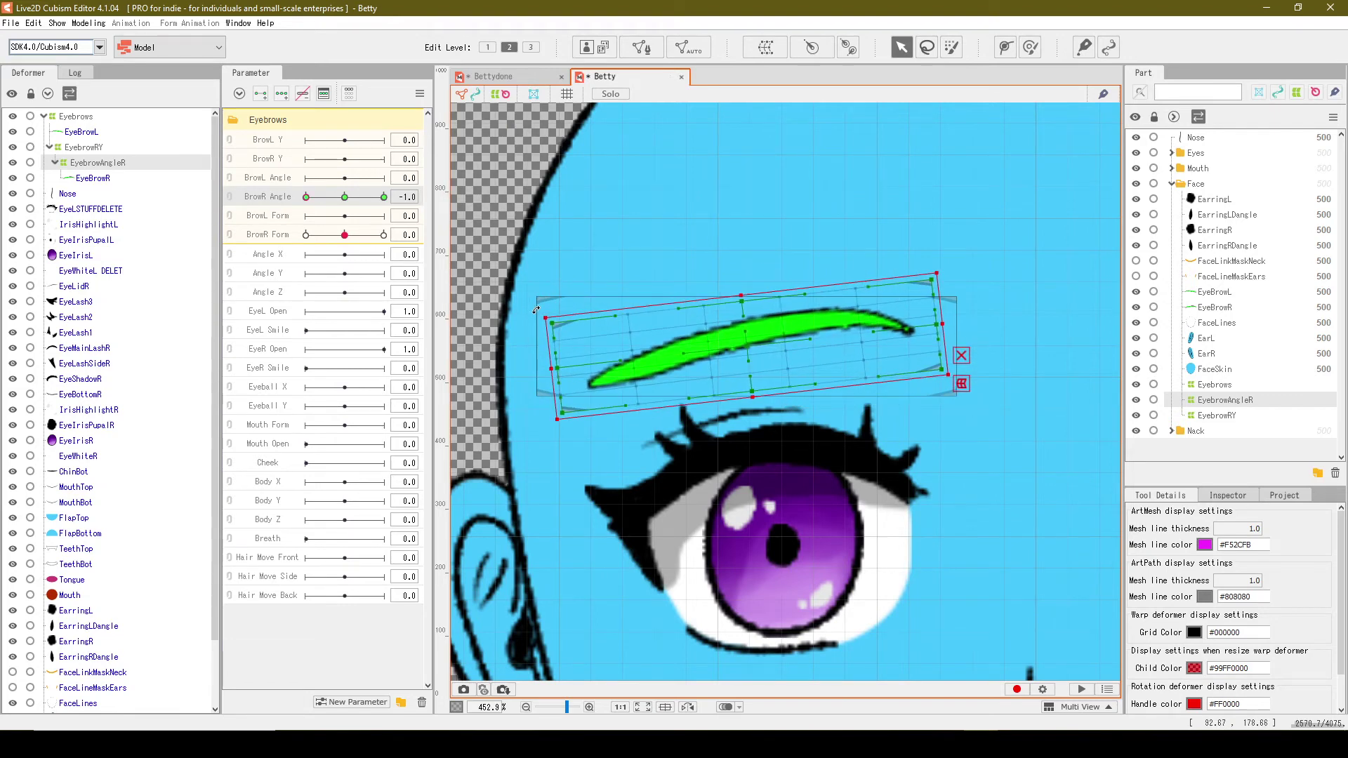
drag(306, 197, 326, 197)
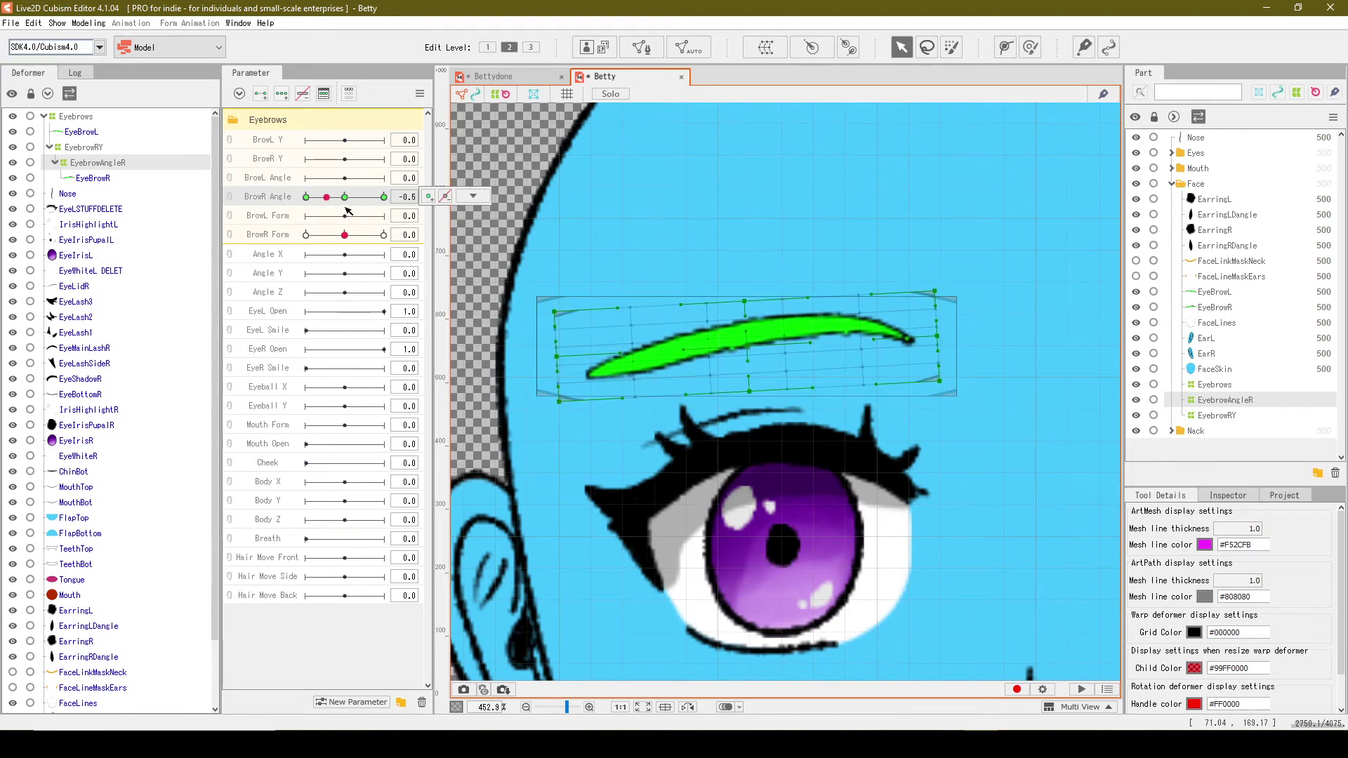
click(344, 197)
click(89, 23)
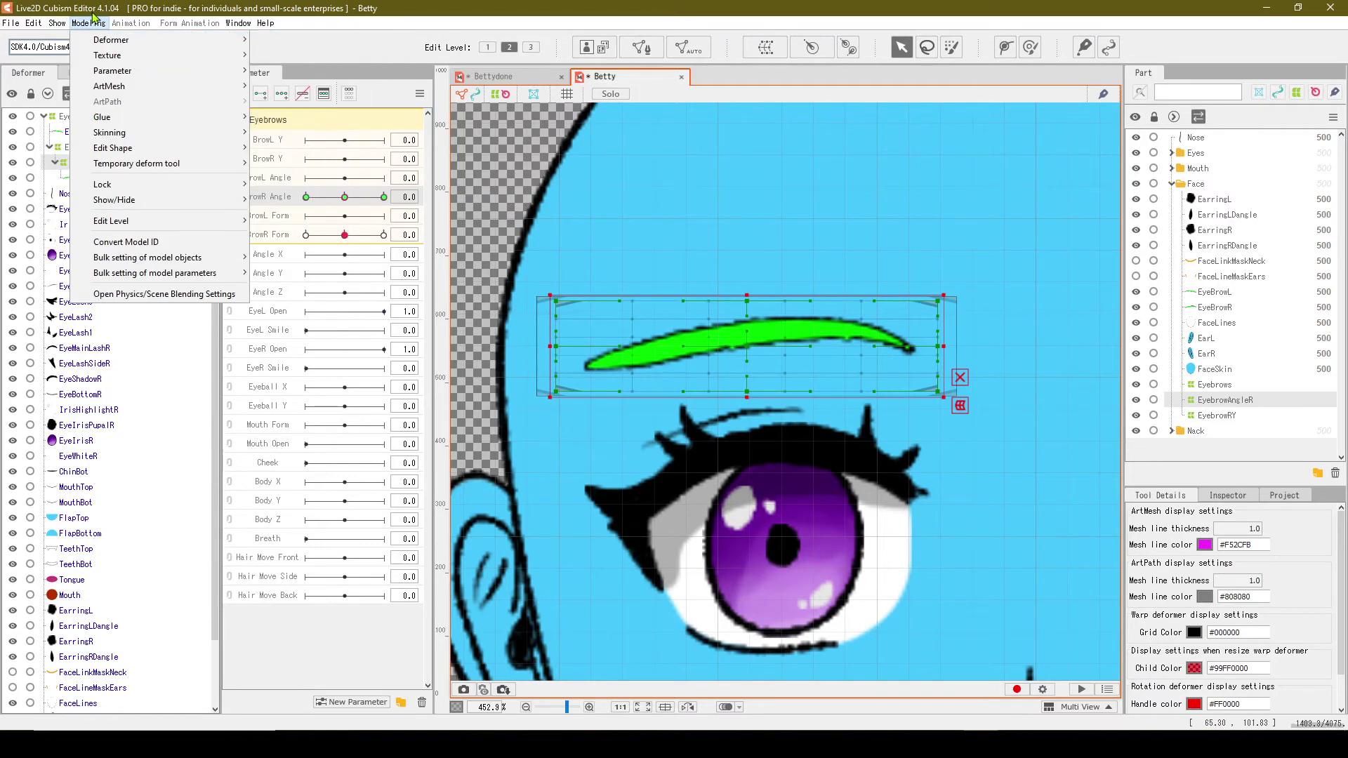
click(91, 23)
scroll(802, 370, down, 3)
scroll(690, 377, up, 2)
scroll(690, 377, up, 1)
scroll(690, 377, up, 1)
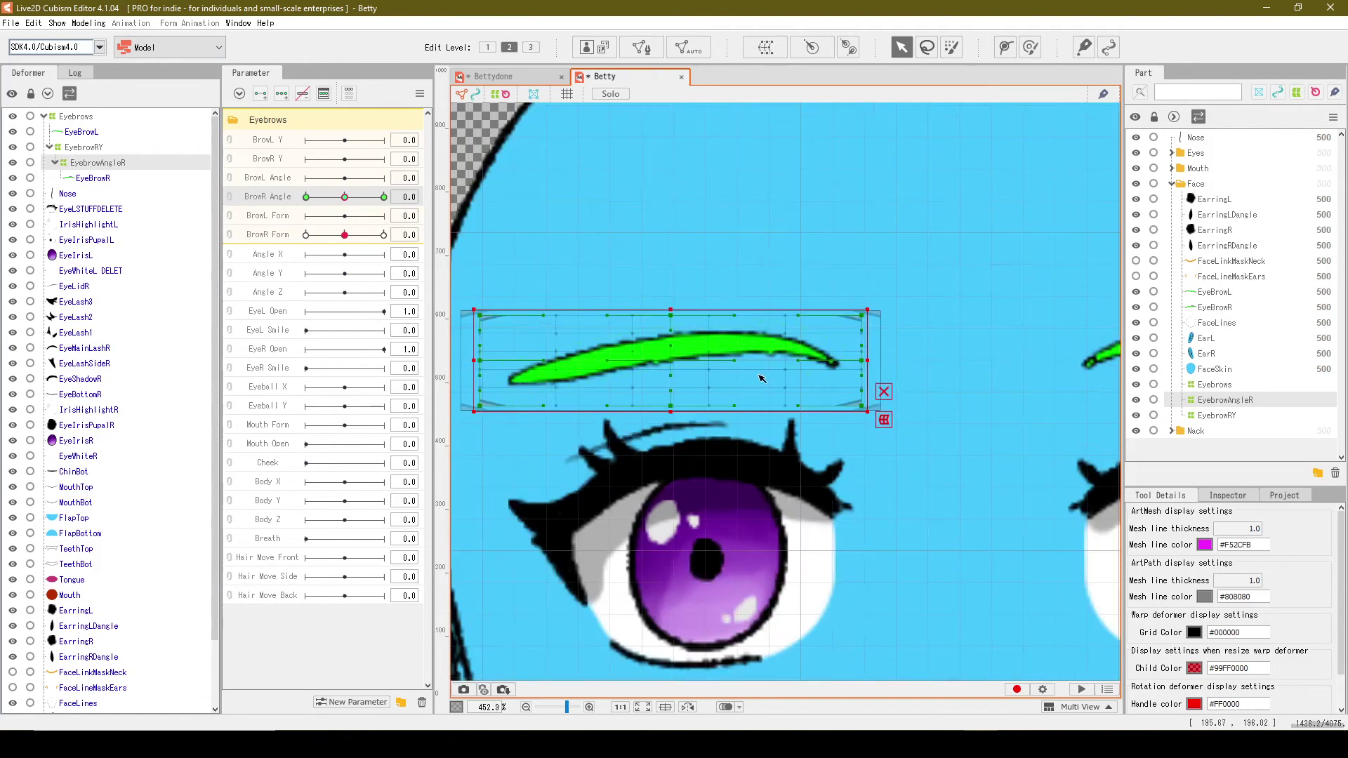
Step: Key BrowR Y on EyebrowRY, moving the eyebrow lower at -1.0
click(120, 147)
click(267, 158)
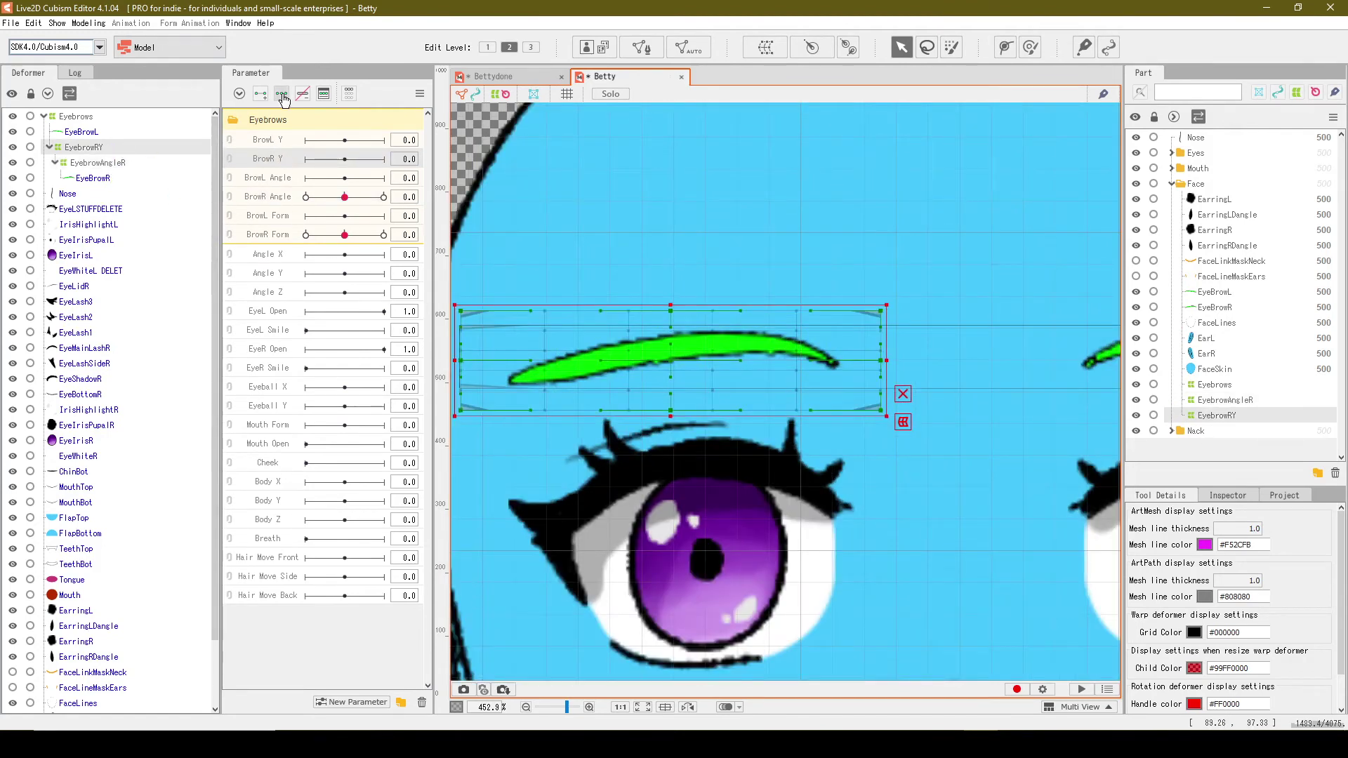
drag(345, 161, 384, 158)
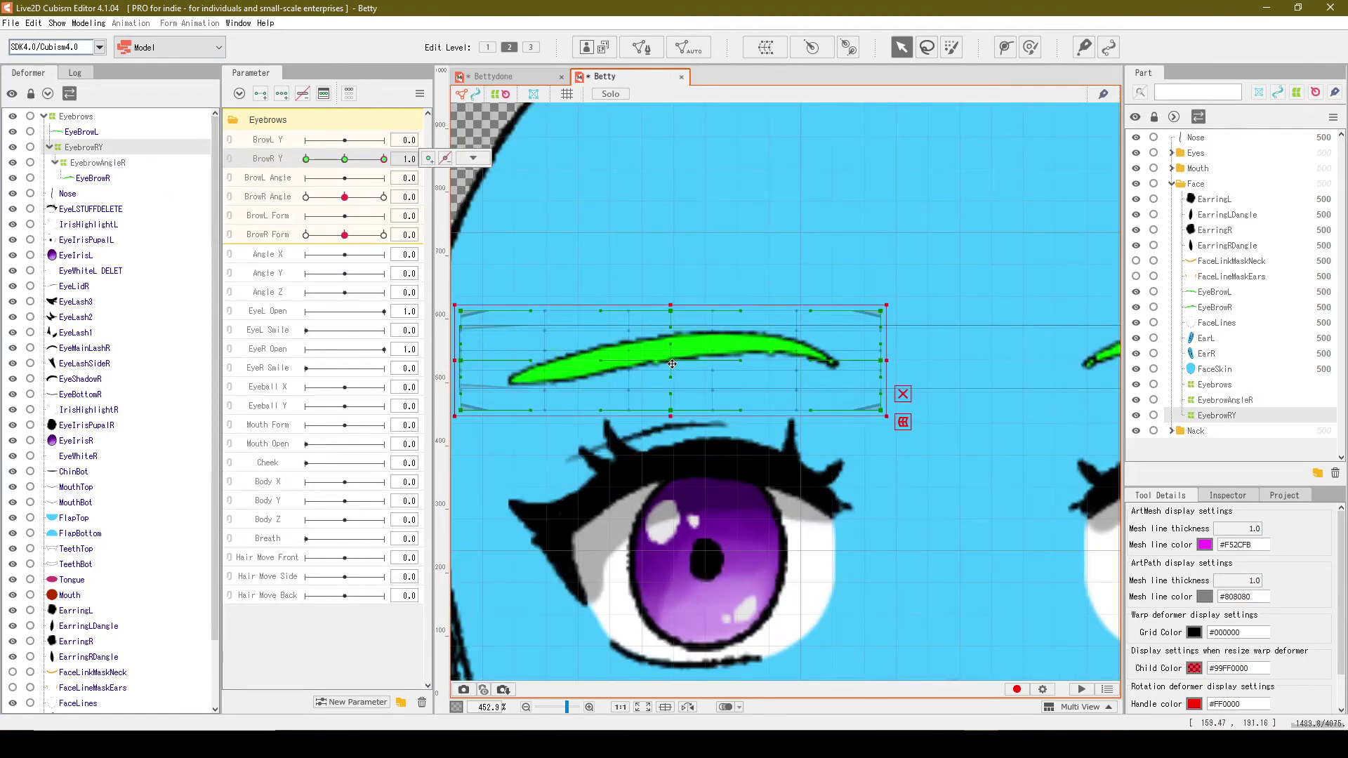
drag(384, 158, 305, 159)
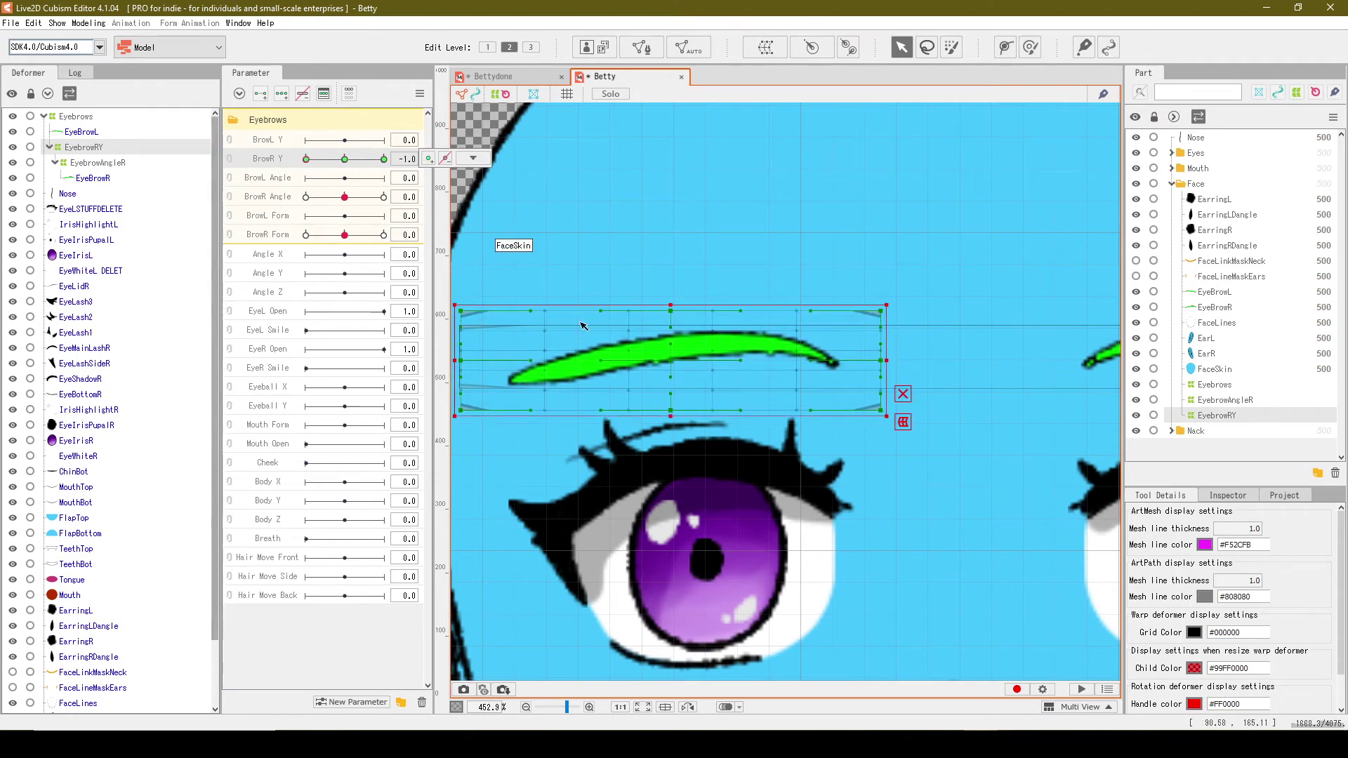
drag(671, 356, 672, 382)
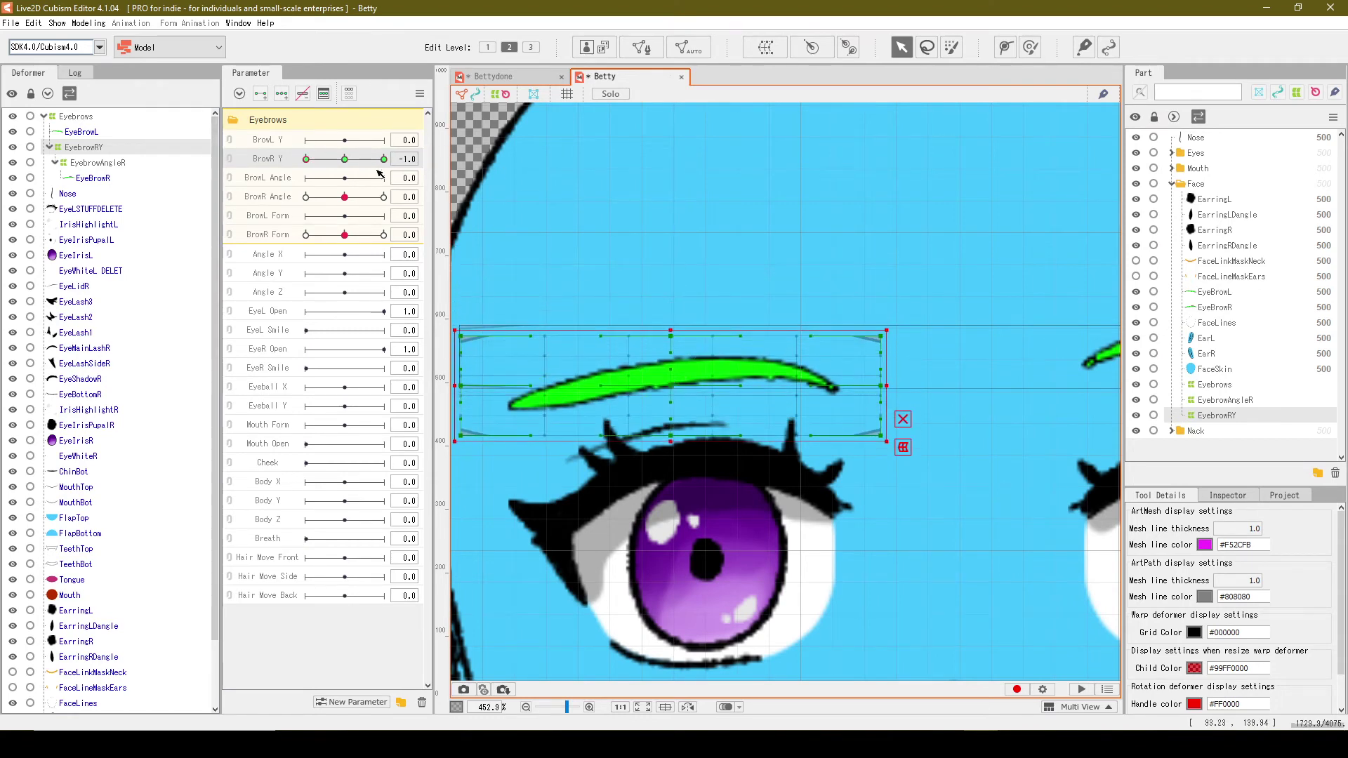
drag(344, 160, 344, 197)
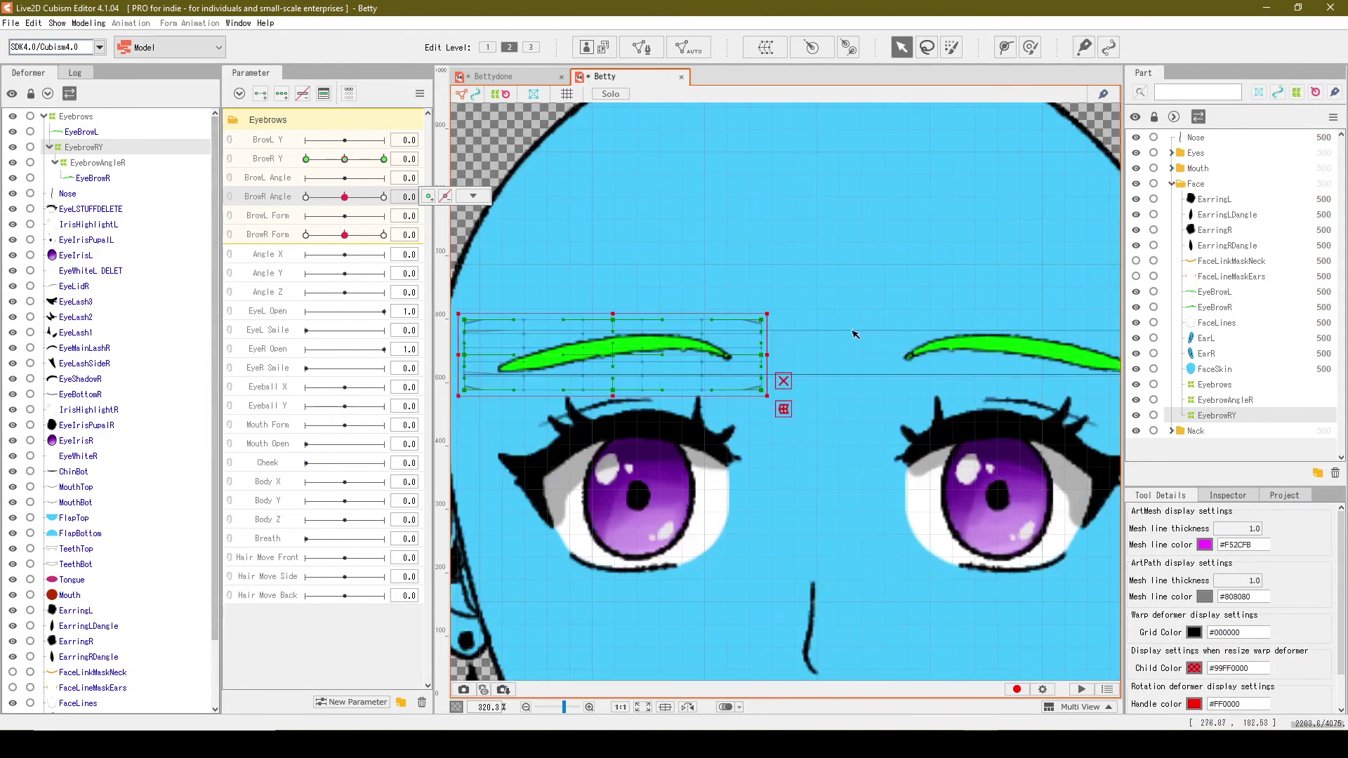
Step: Copy the EyeBrowR deformer chain and paste a duplicate under Eyebrows
drag(344, 196, 345, 198)
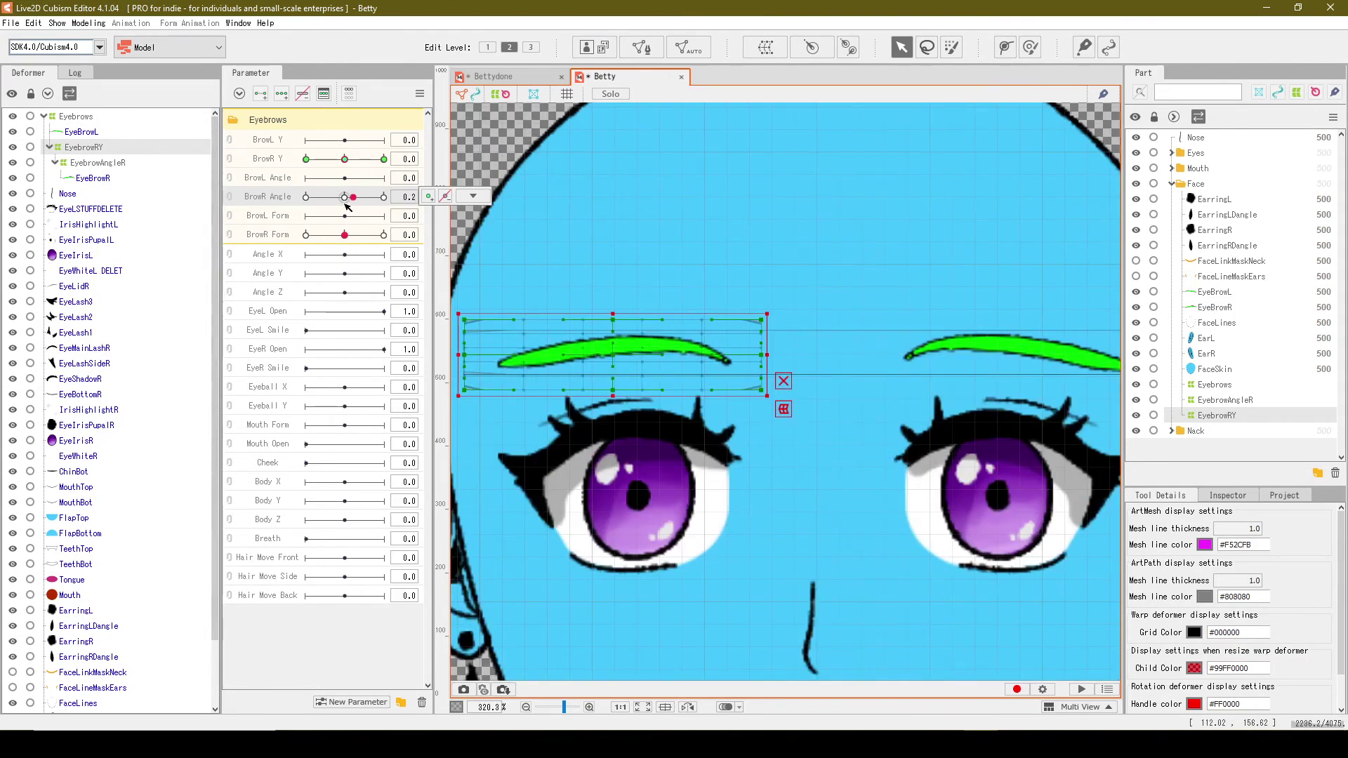
click(103, 179)
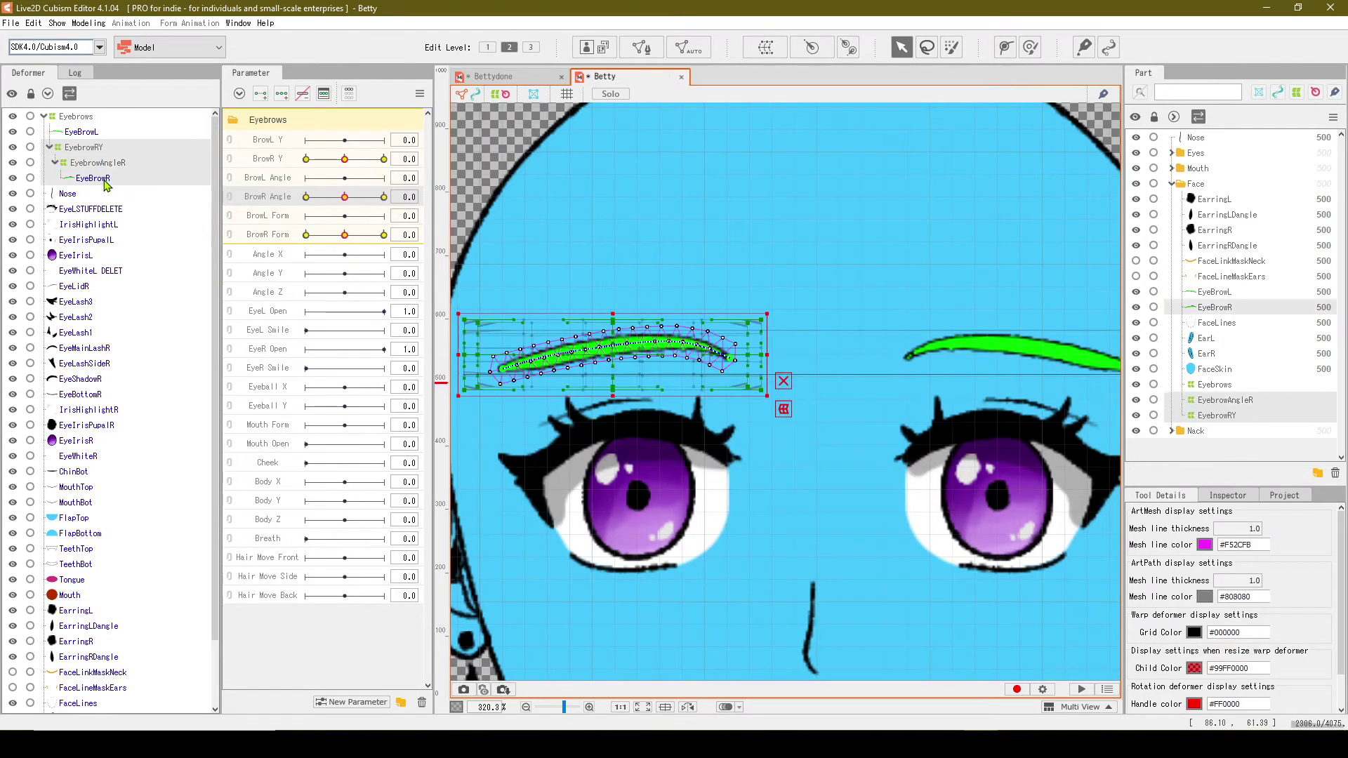
click(34, 23)
click(61, 98)
click(35, 23)
click(56, 109)
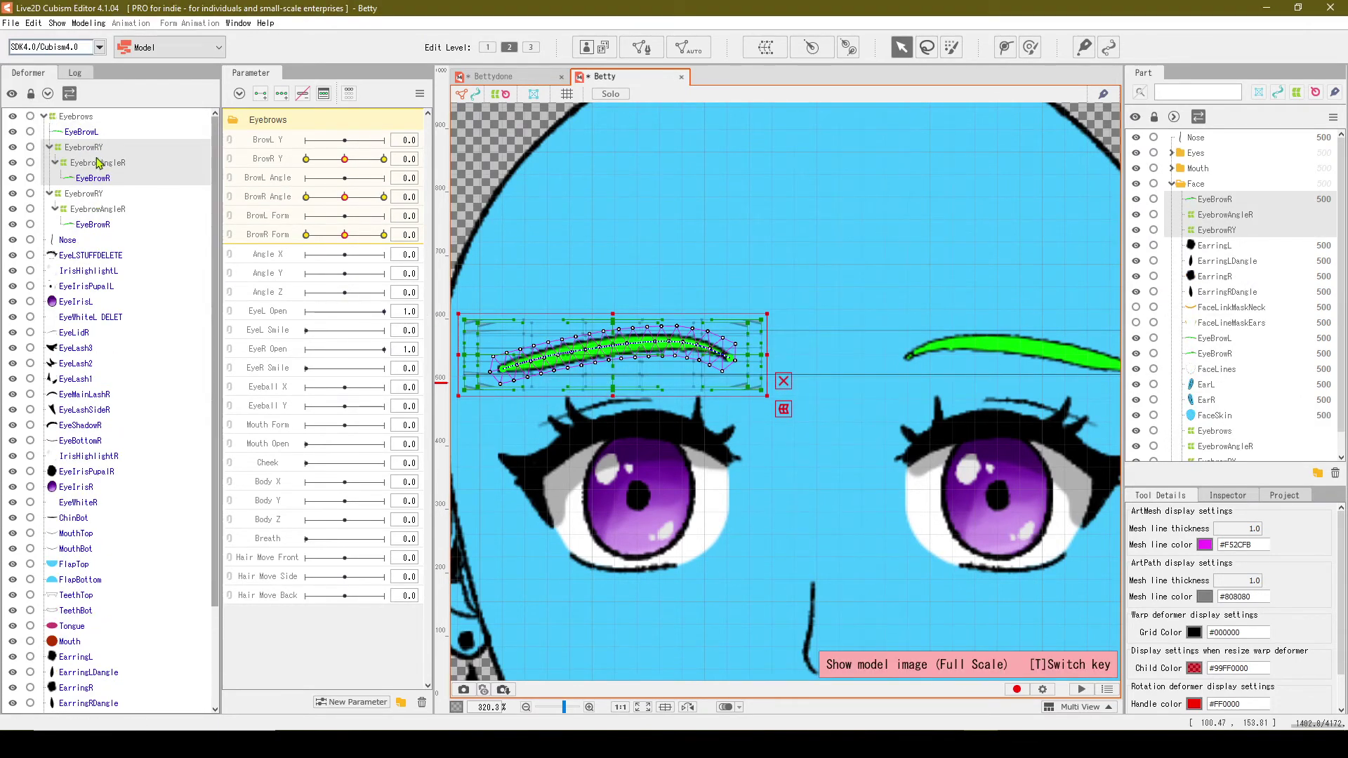
Step: Reflect the copied eyebrow deformers horizontally
right_click(617, 356)
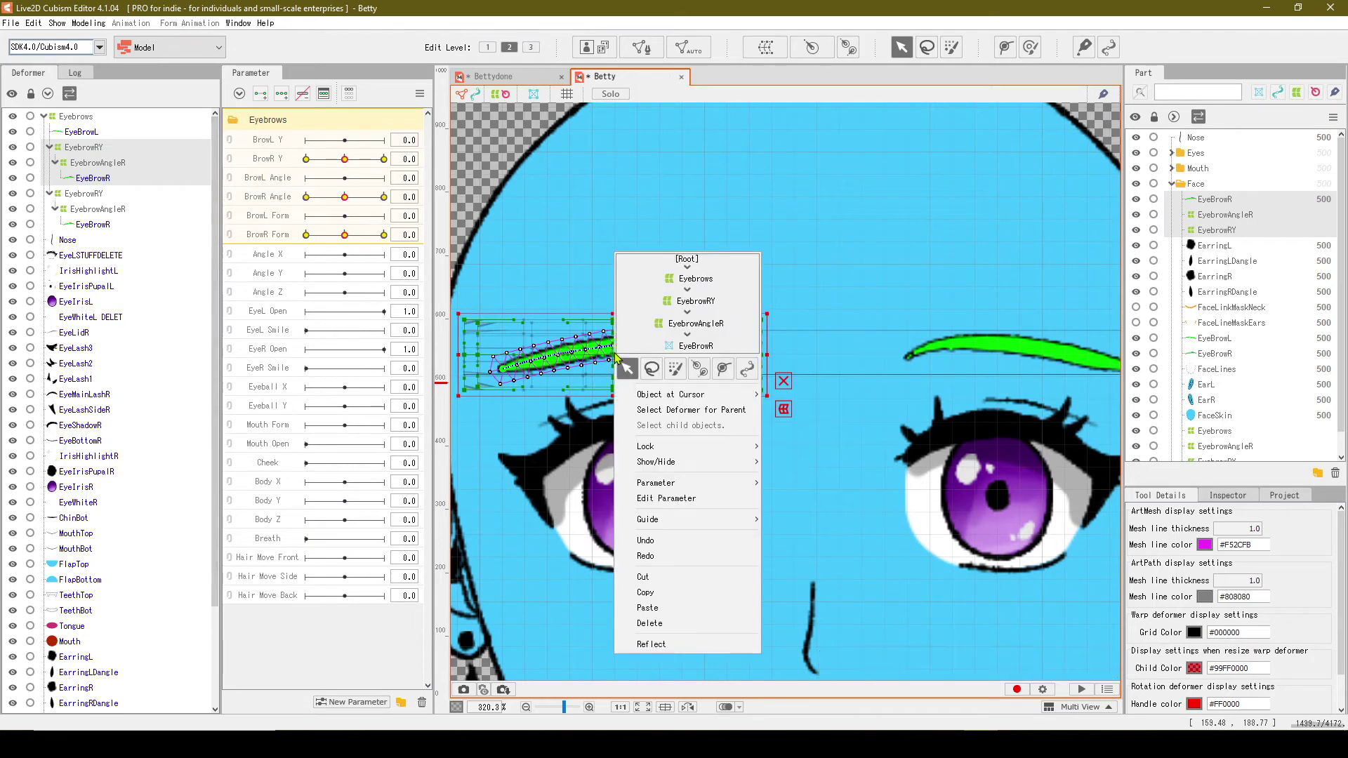
click(698, 643)
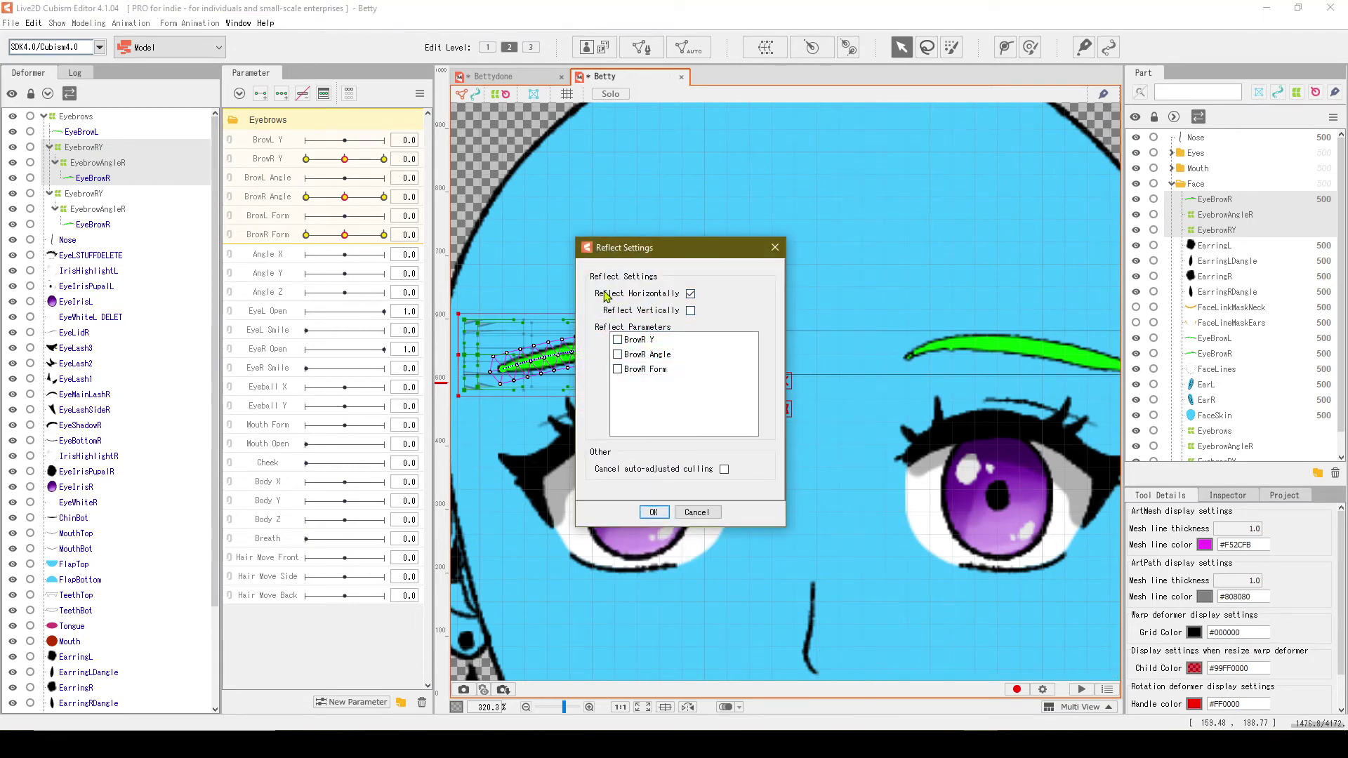
click(653, 513)
scroll(960, 440, down, 2)
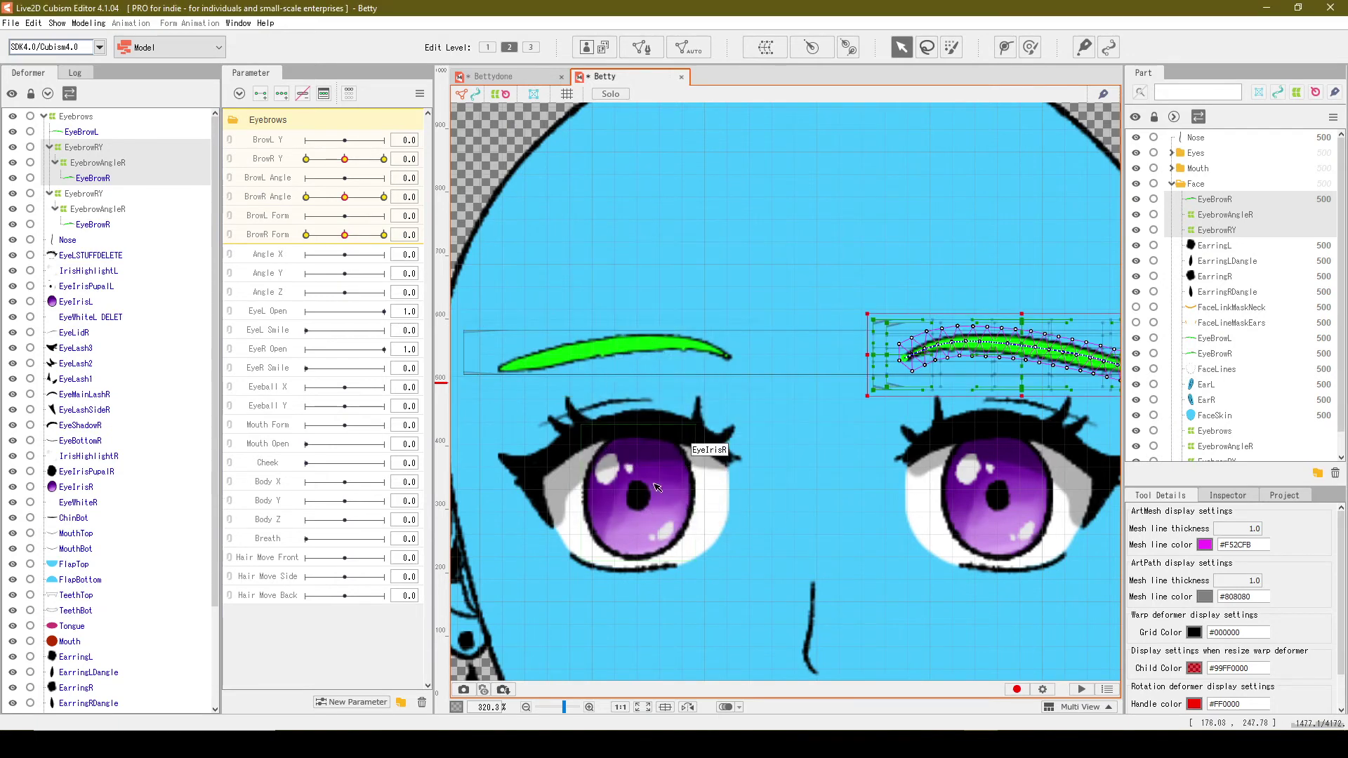
scroll(961, 440, down, 1)
scroll(959, 432, up, 2)
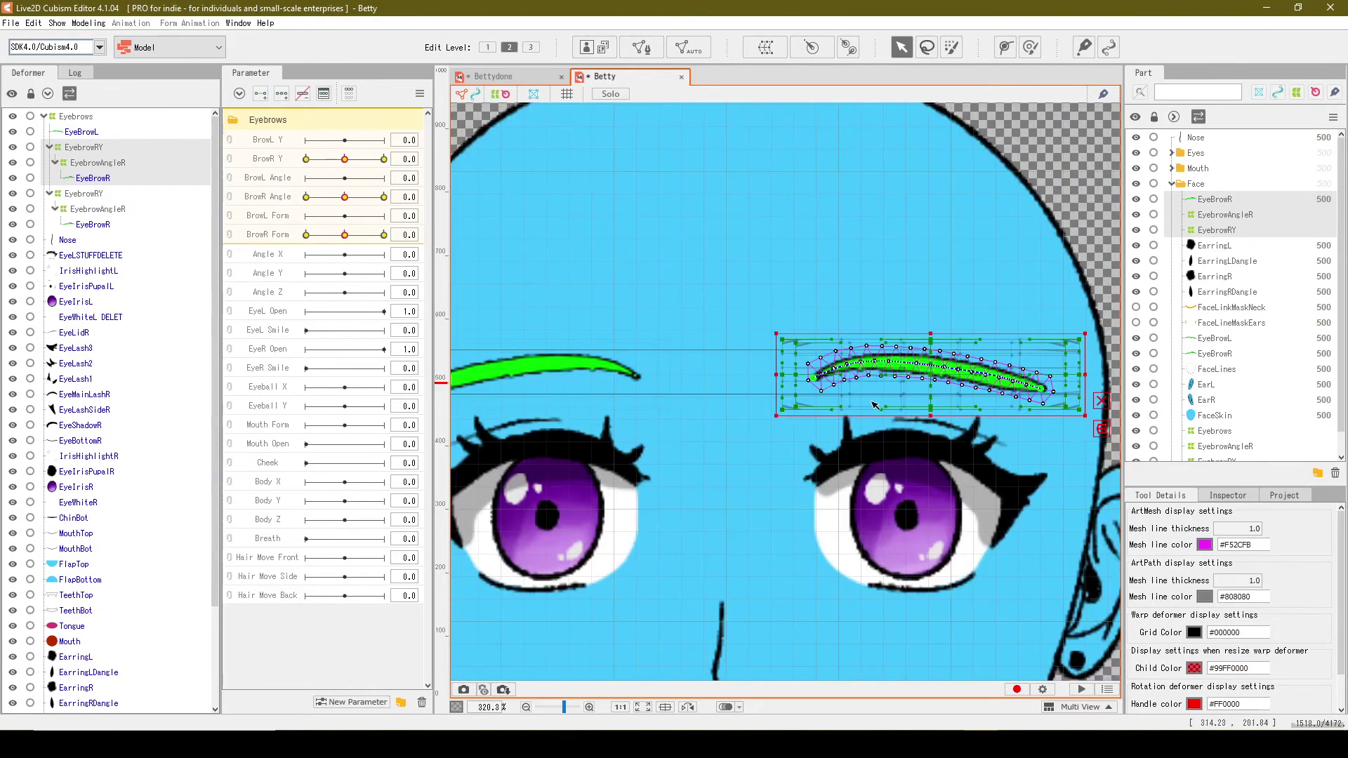
Step: Reflect the copied eyebrow mesh shape with Modeling > Edit Shape > Reflect
click(88, 23)
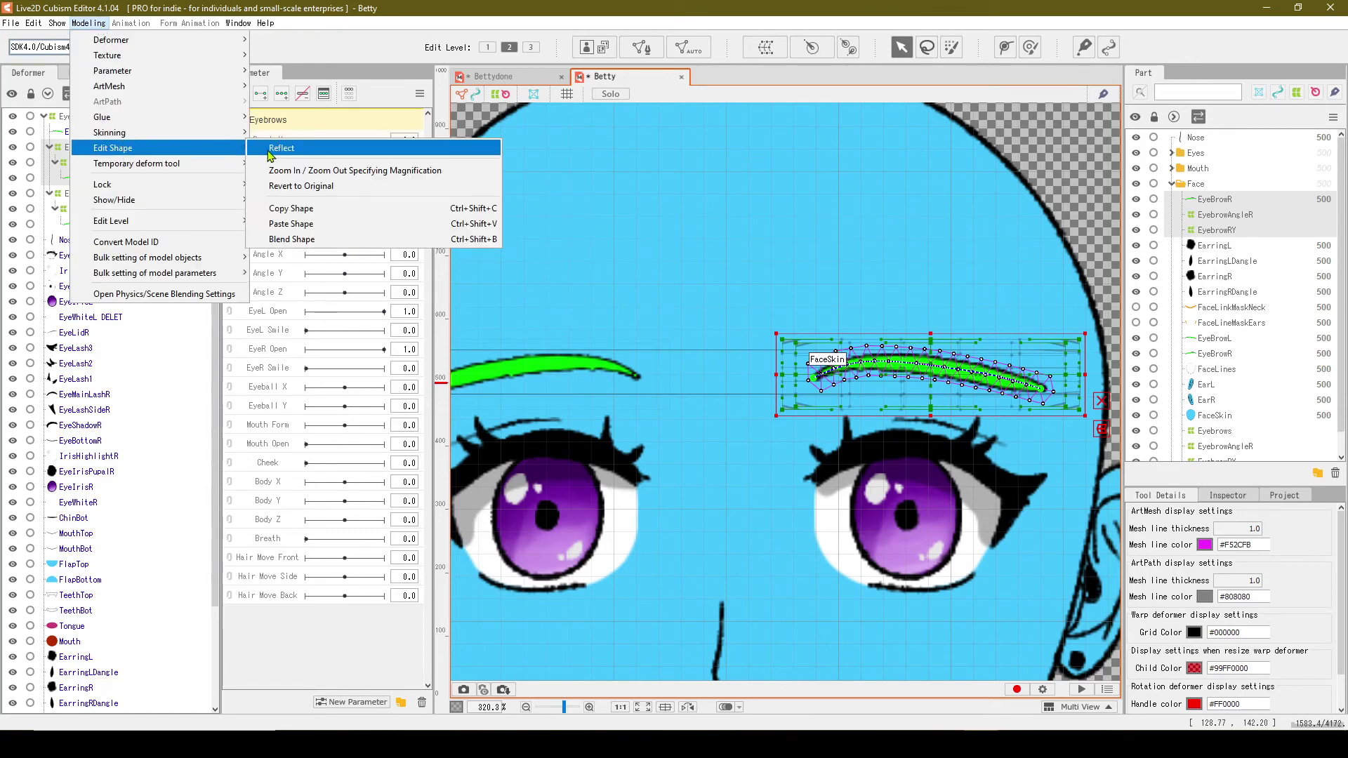
click(277, 148)
click(654, 514)
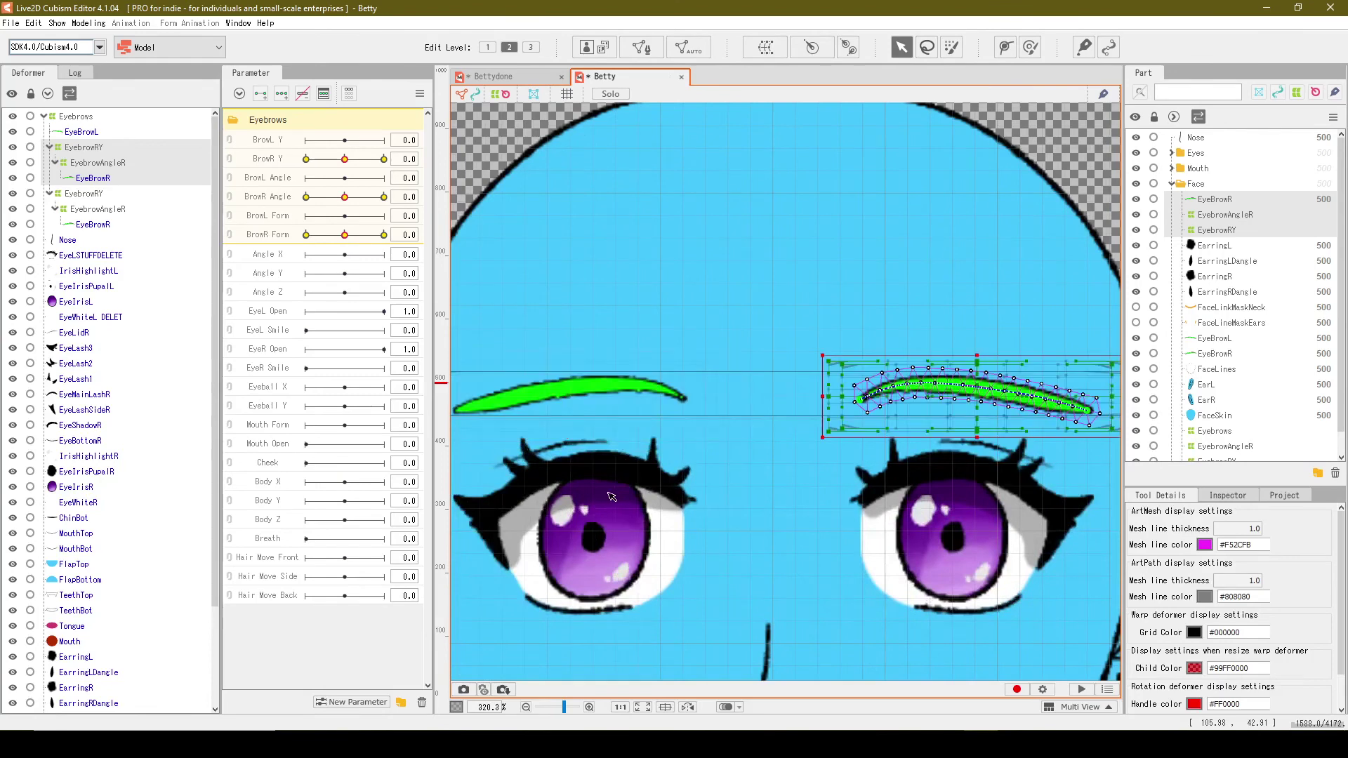
scroll(482, 409, down, 2)
scroll(481, 409, up, 2)
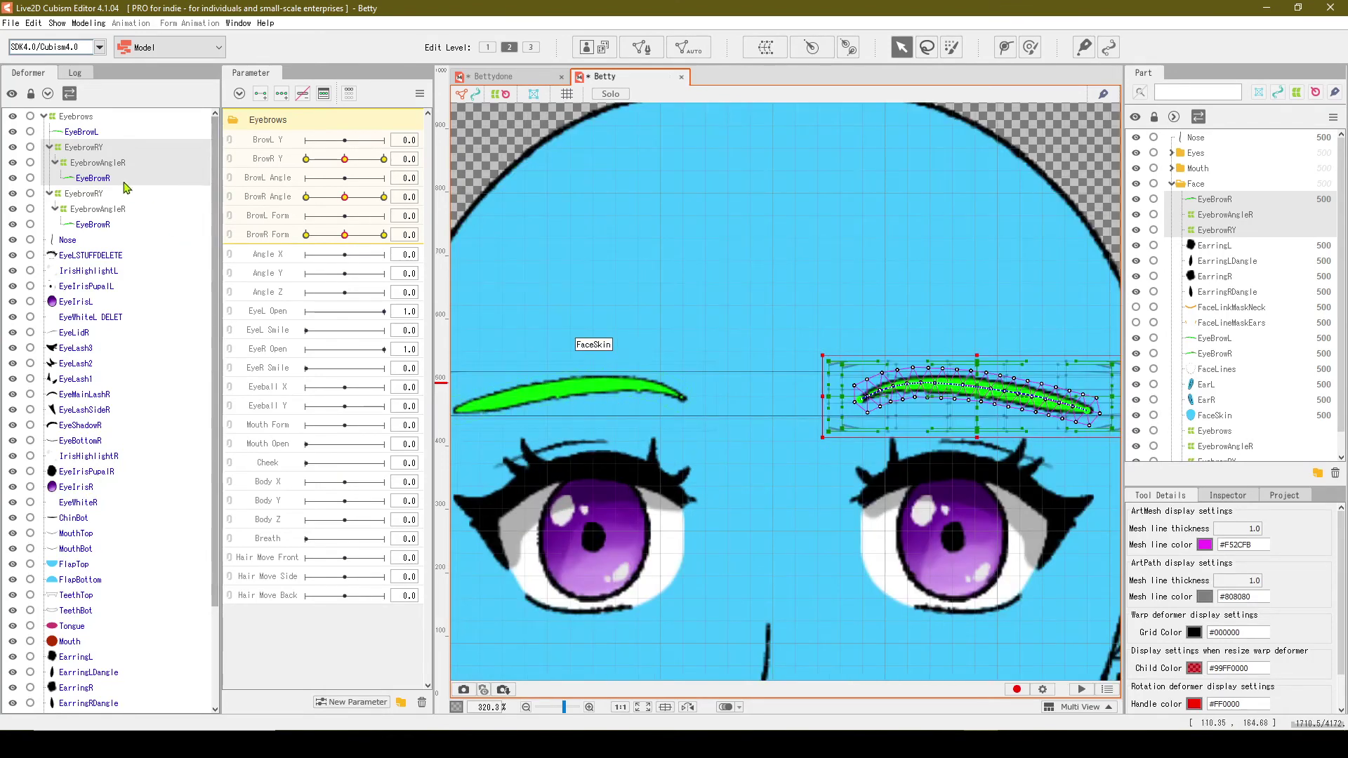
Step: Delete the old unrigged EyeBrowL mesh from the left-brow hierarchy
right_click(989, 386)
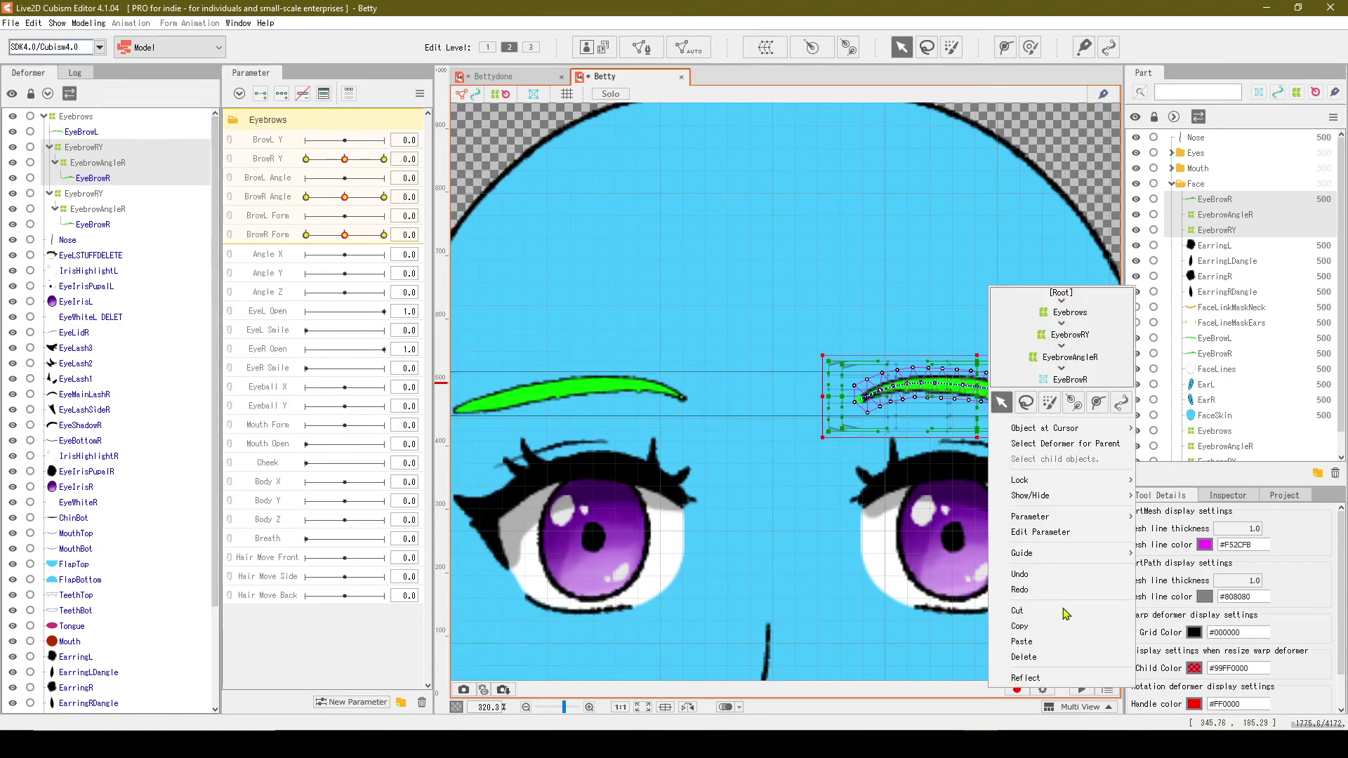
click(507, 8)
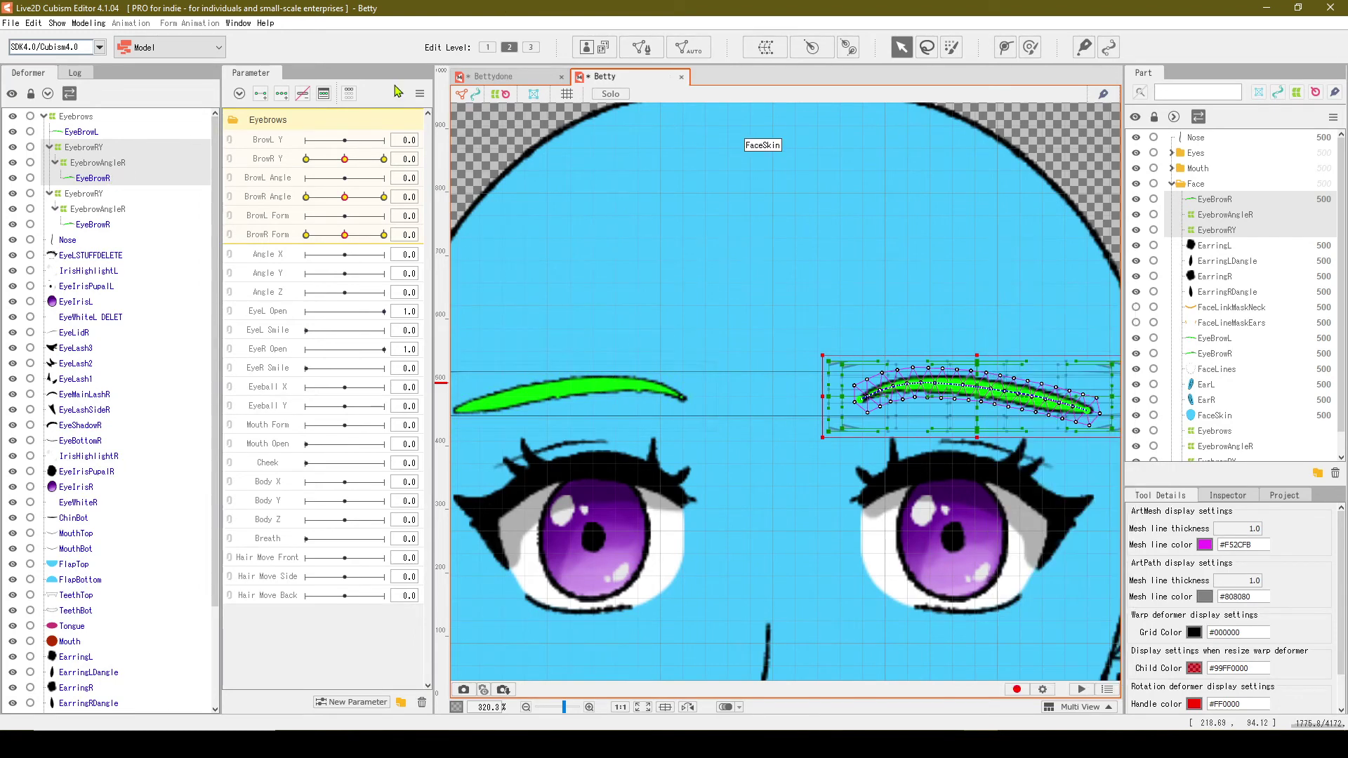
click(107, 149)
click(91, 134)
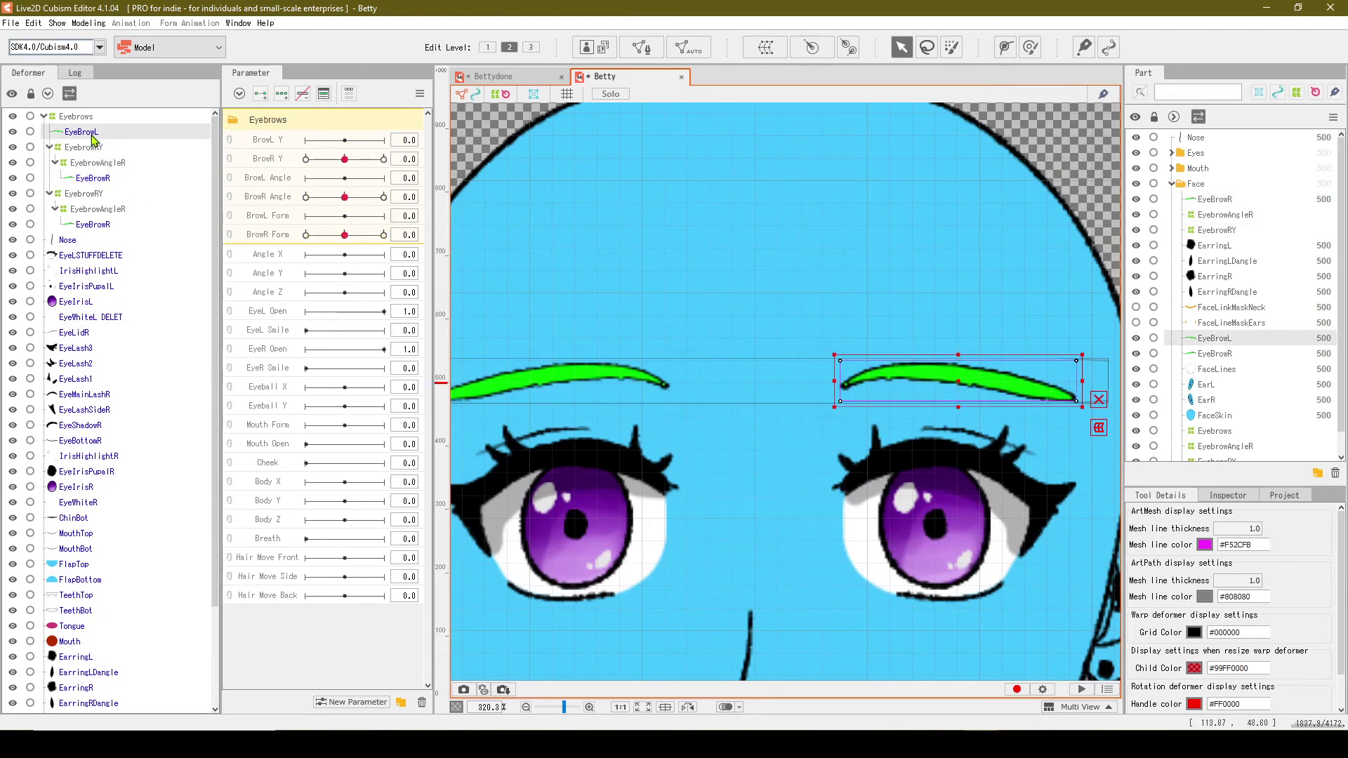
key(Delete)
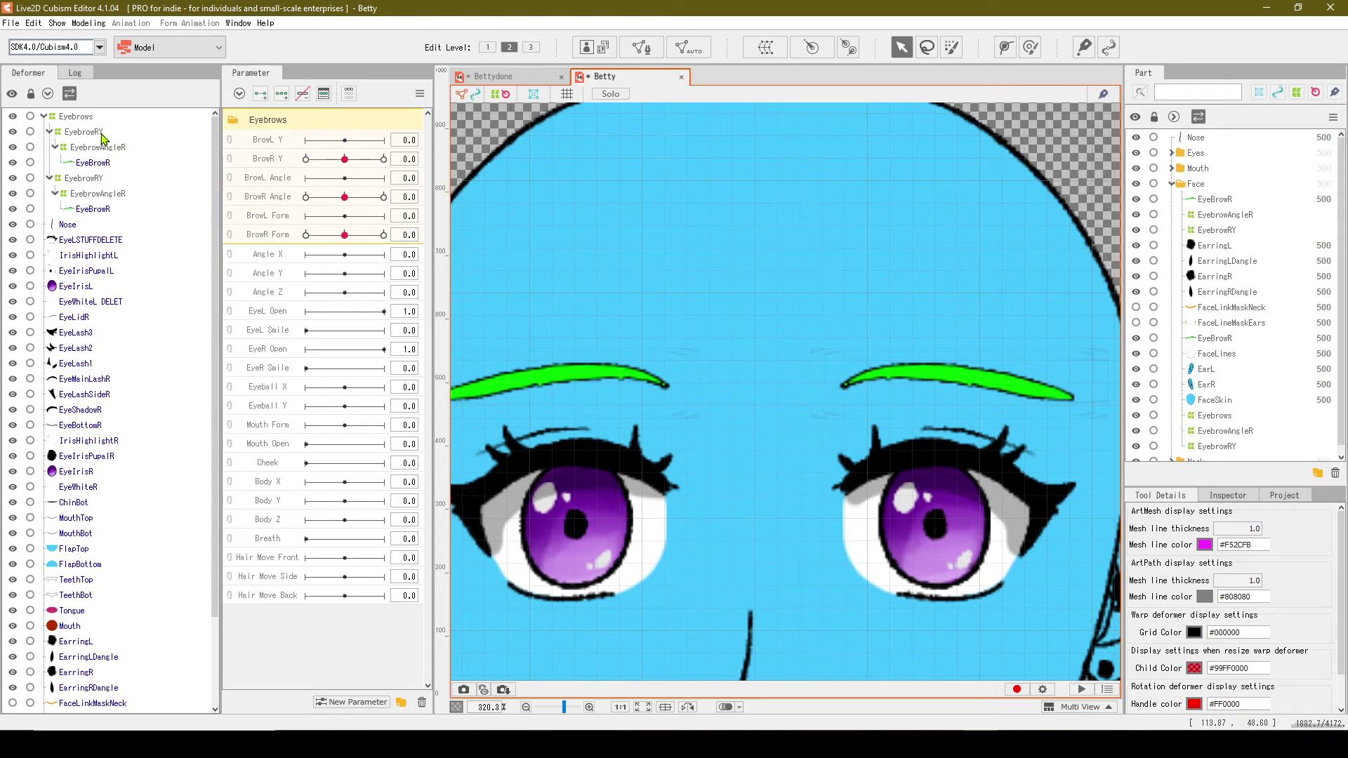
Step: Rename the copied EyebrowRY, EyebrowAngleR and EyeBrowR to EyebrowLY, EyebrowAngleL and EyeBrowL
click(102, 134)
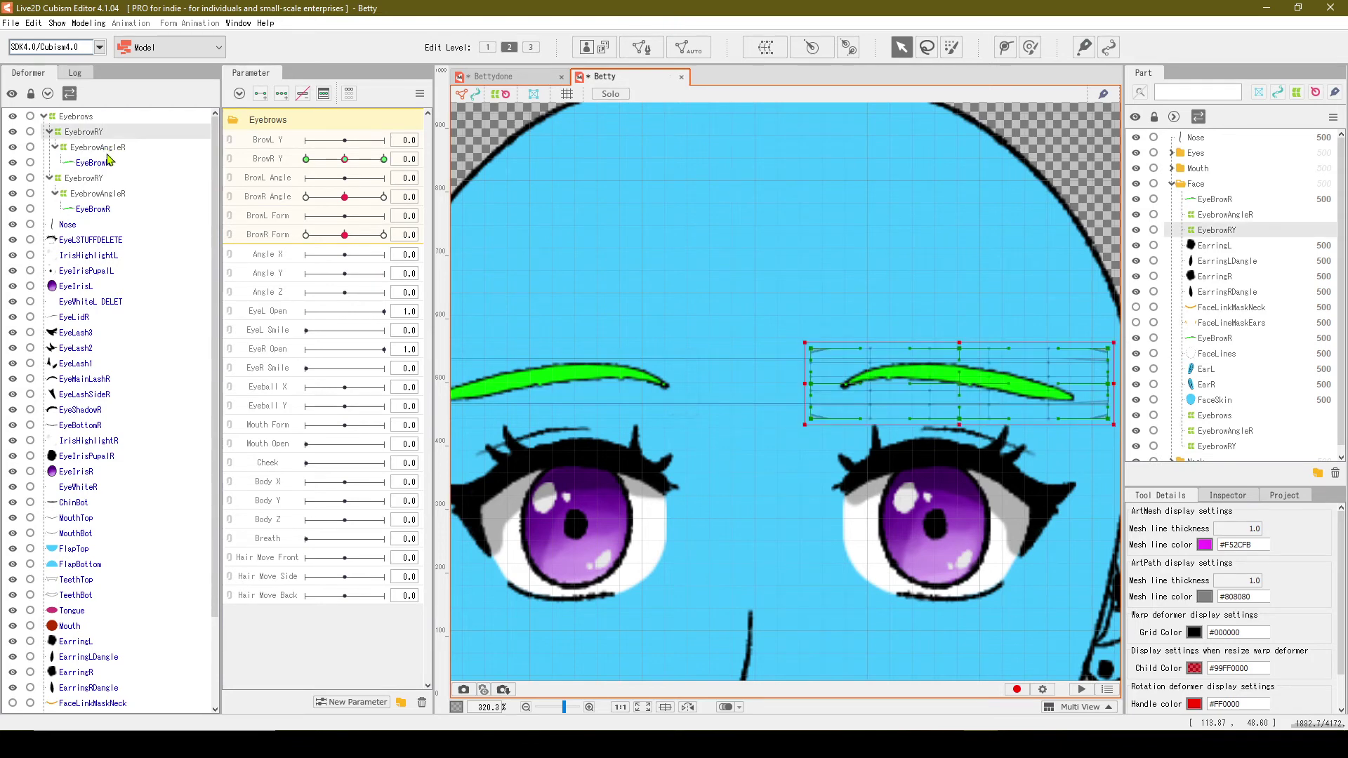
click(1227, 495)
double_click(1251, 515)
click(1257, 515)
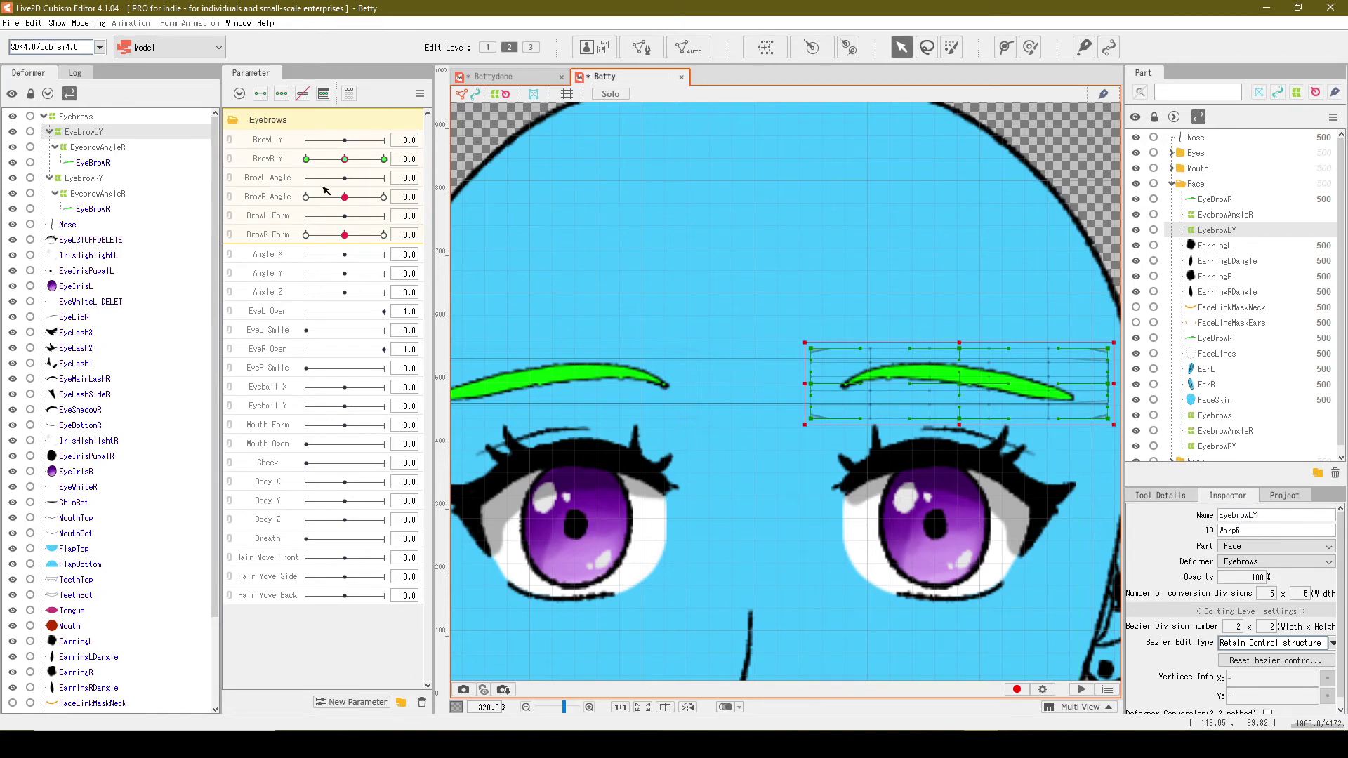
click(975, 392)
click(1283, 513)
text(L)
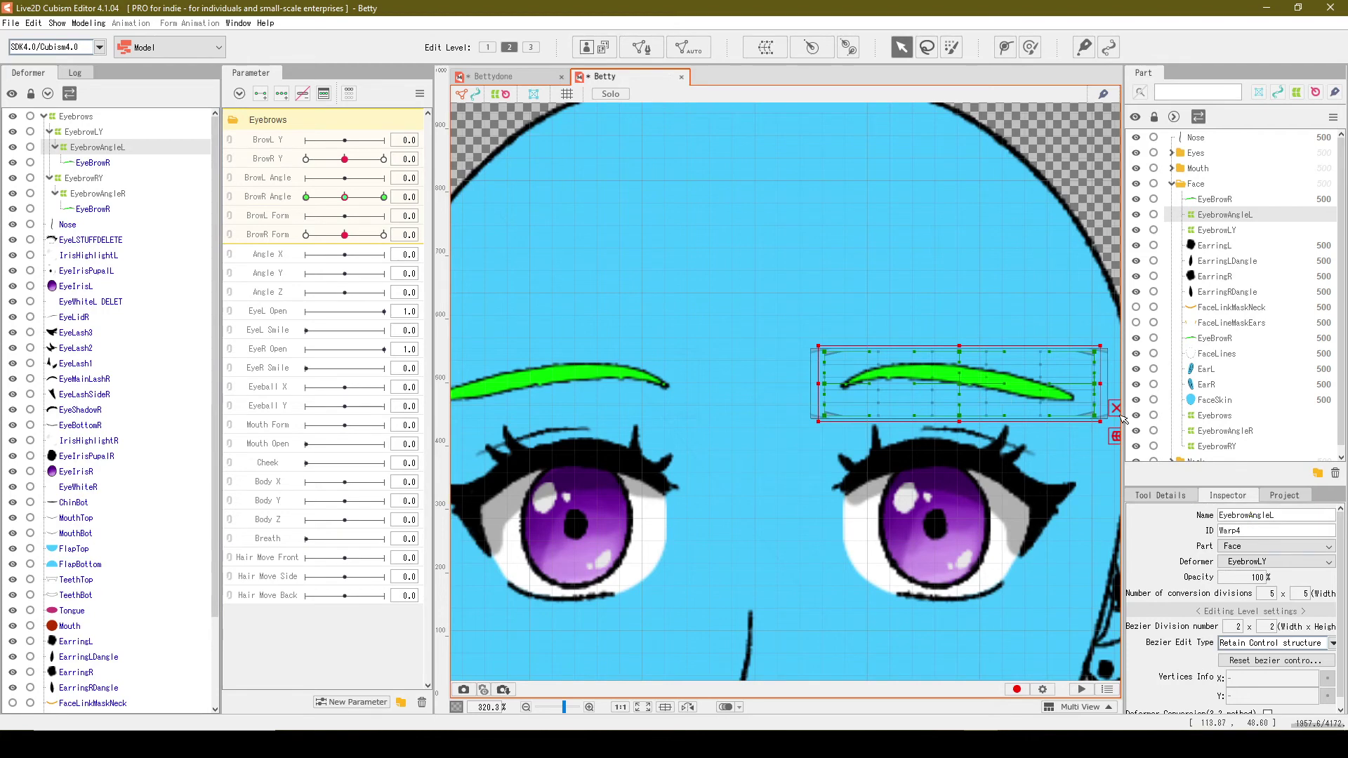
click(92, 163)
double_click(1246, 515)
key(Return)
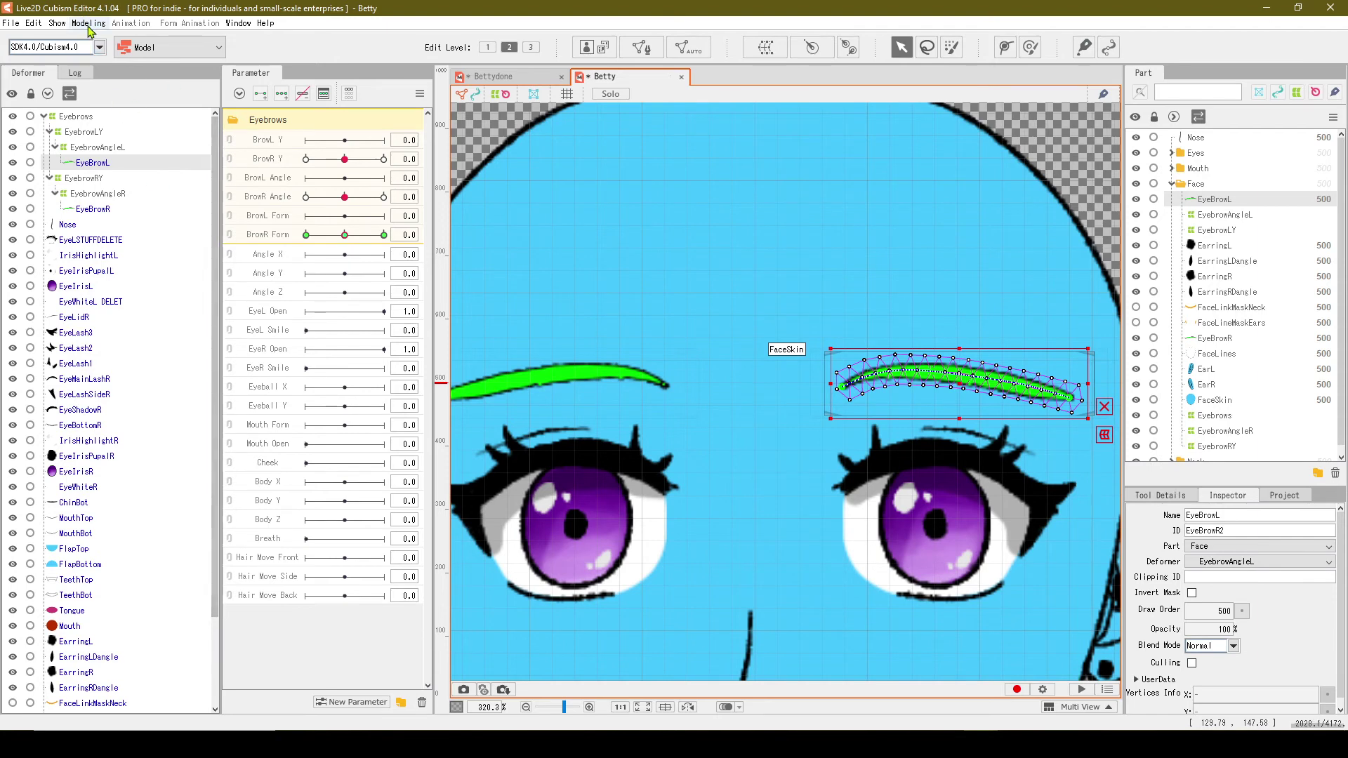
Step: Move the left brow mesh's BrowR Form keys to BrowL Form
click(89, 23)
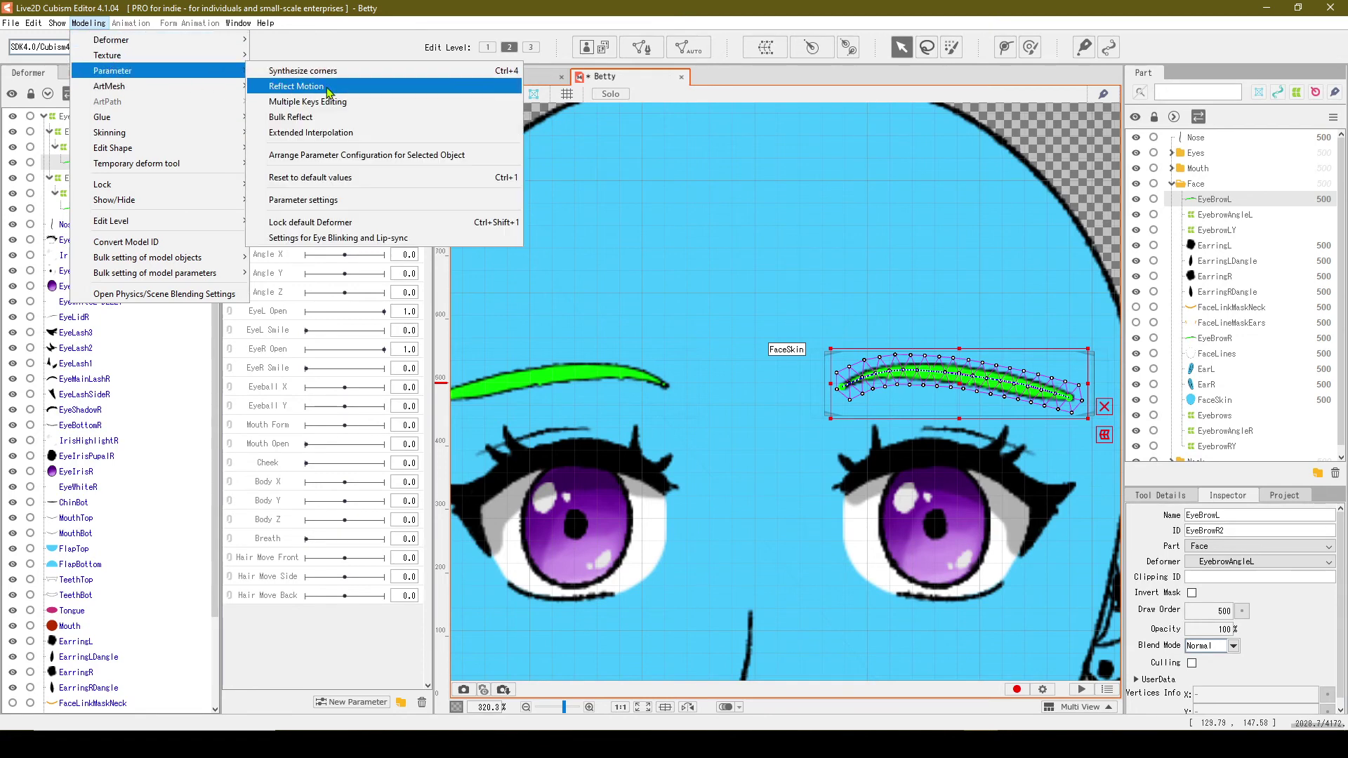
mouse_move(113, 71)
click(279, 142)
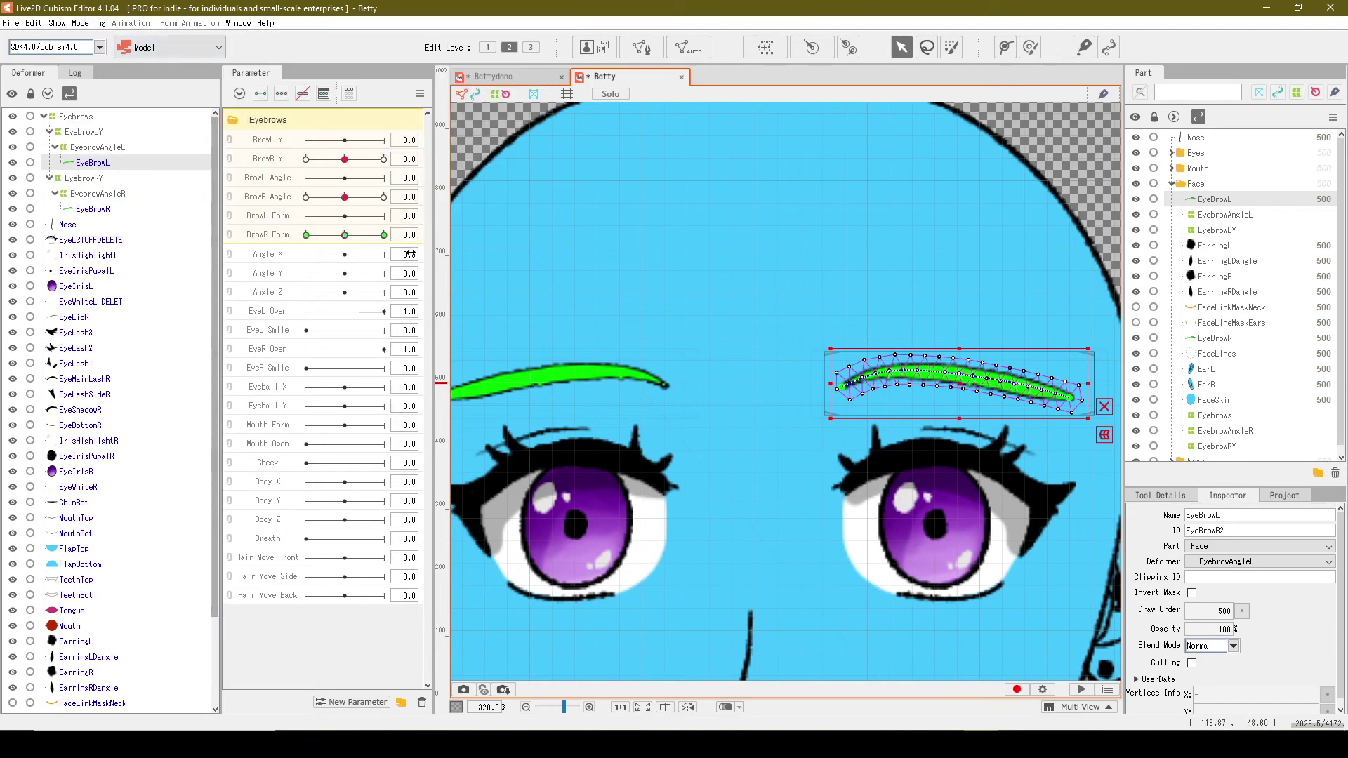
mouse_move(409, 234)
click(460, 235)
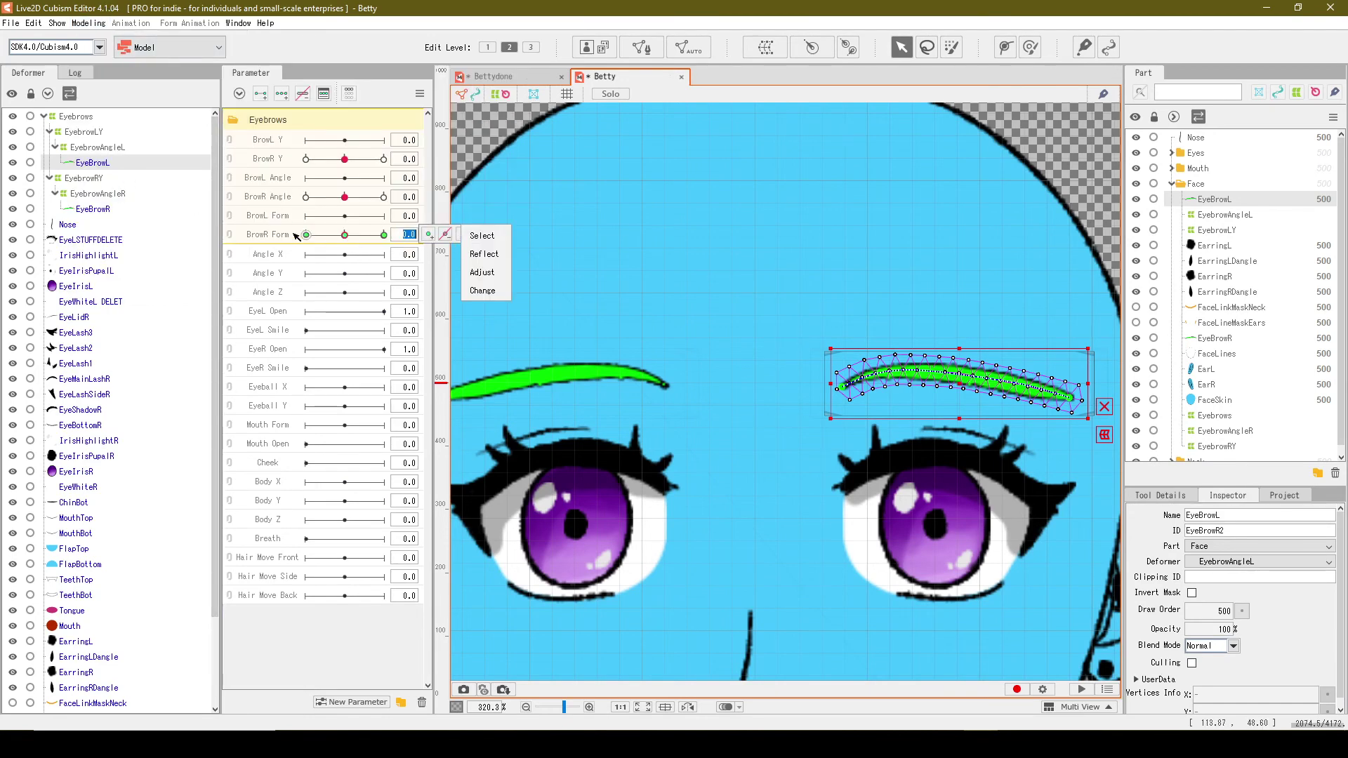
click(482, 291)
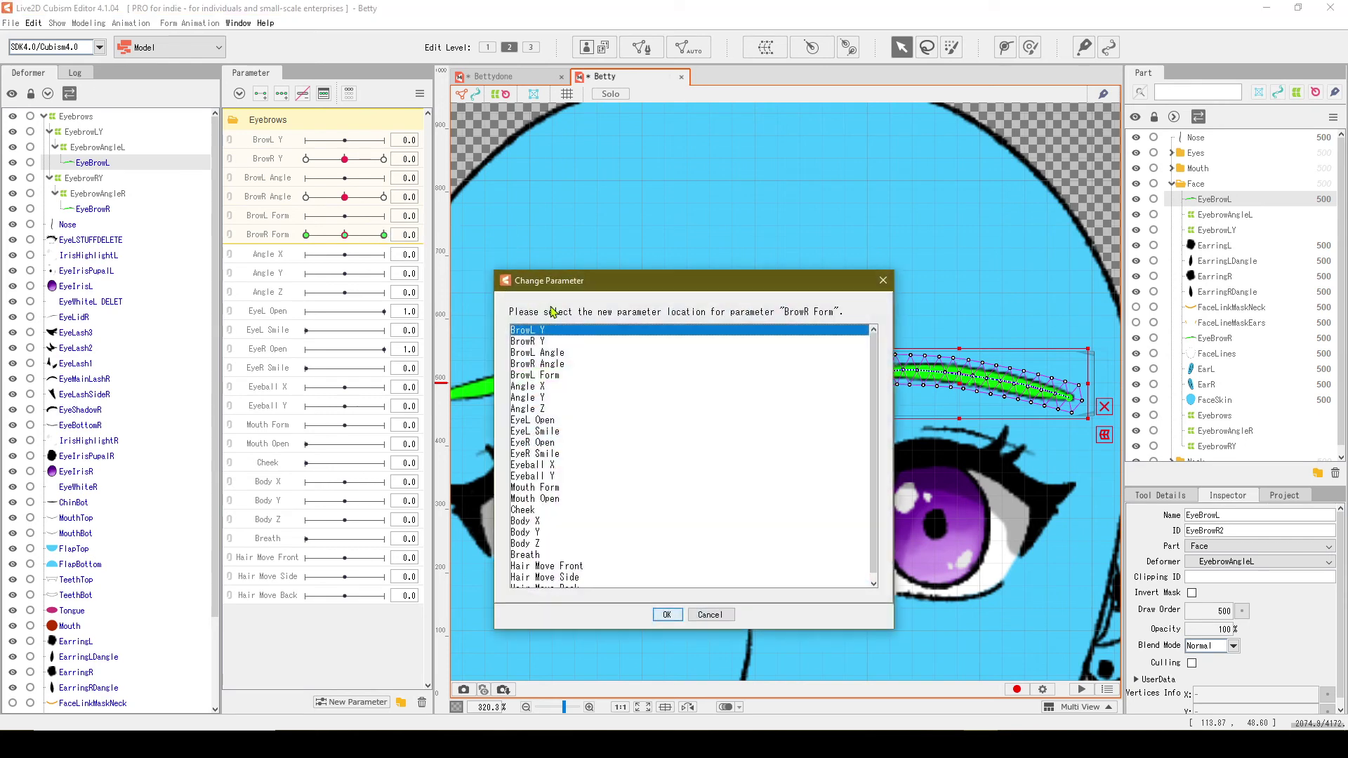
click(573, 375)
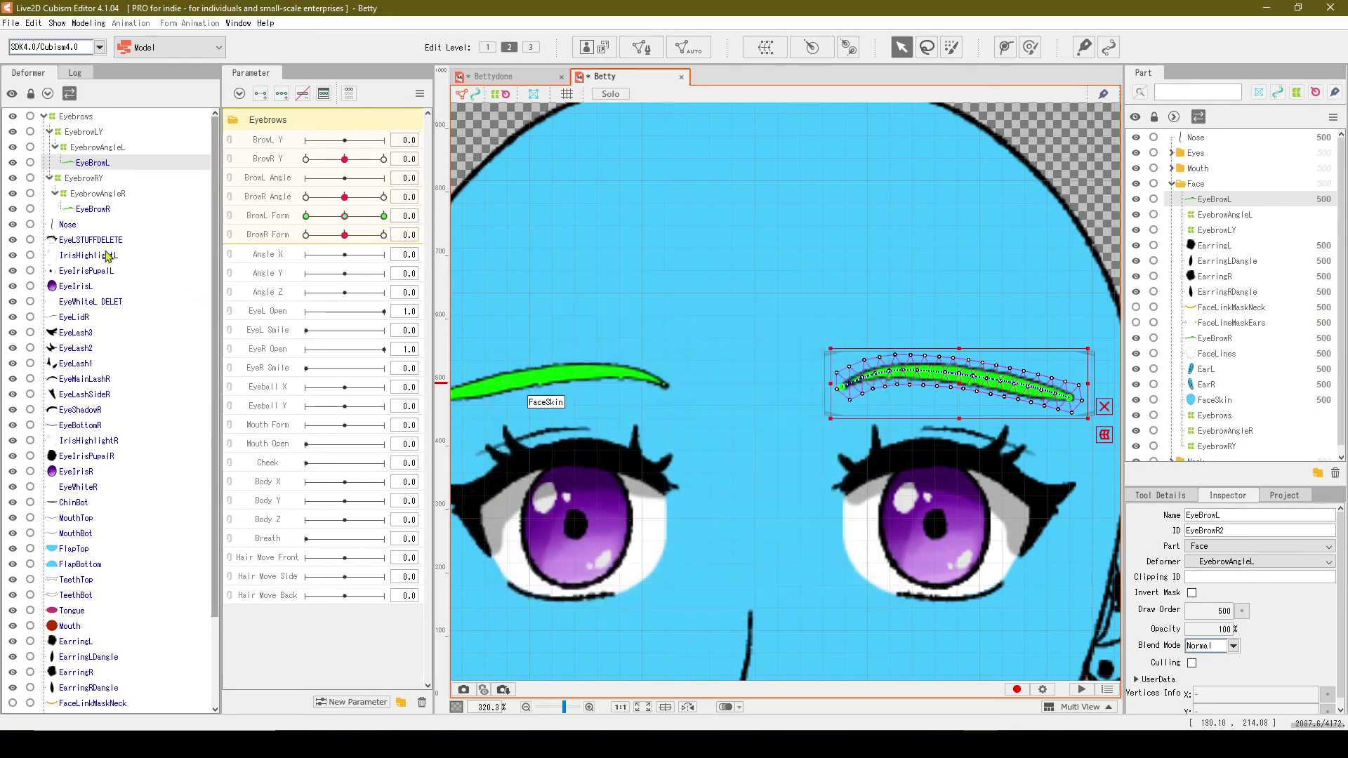
Step: Move EyebrowAngleL's BrowR Angle keys to BrowL Angle
click(97, 148)
mouse_move(408, 196)
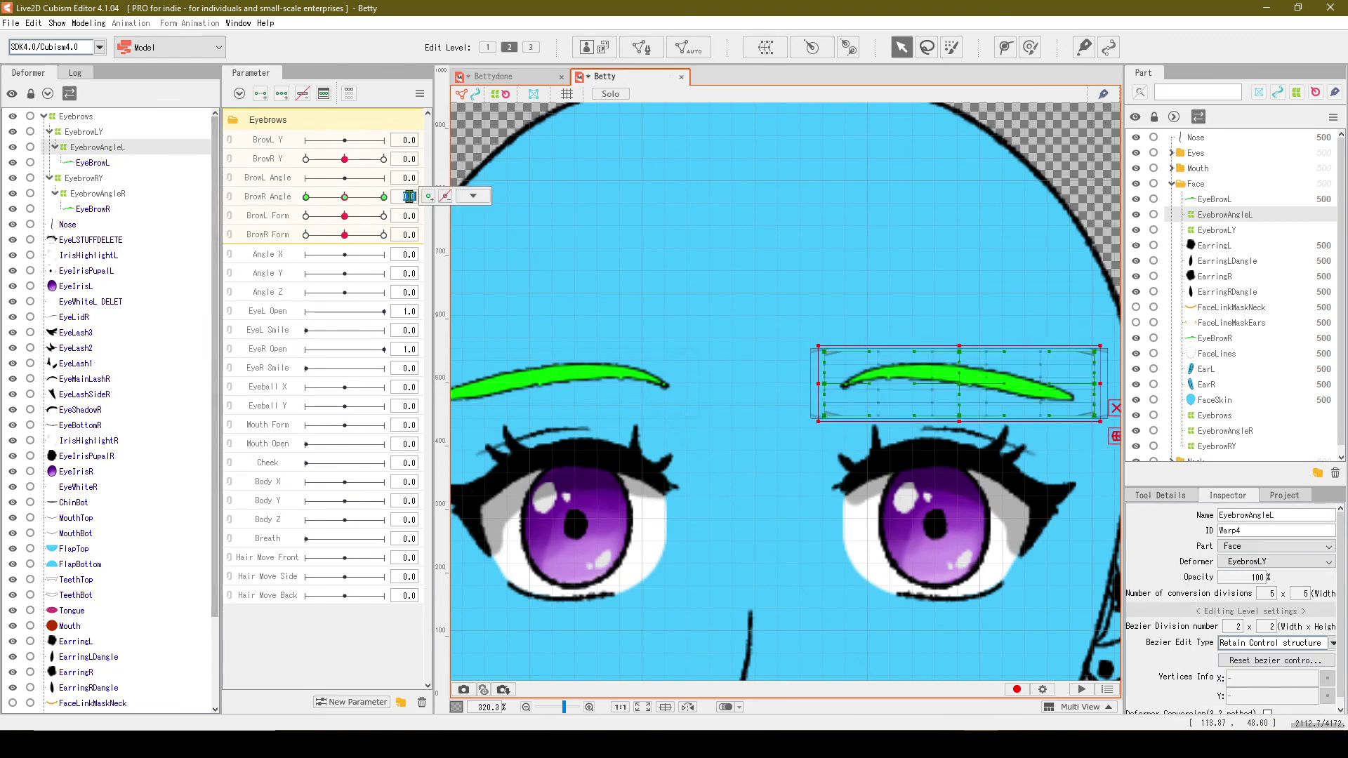
click(472, 196)
click(485, 252)
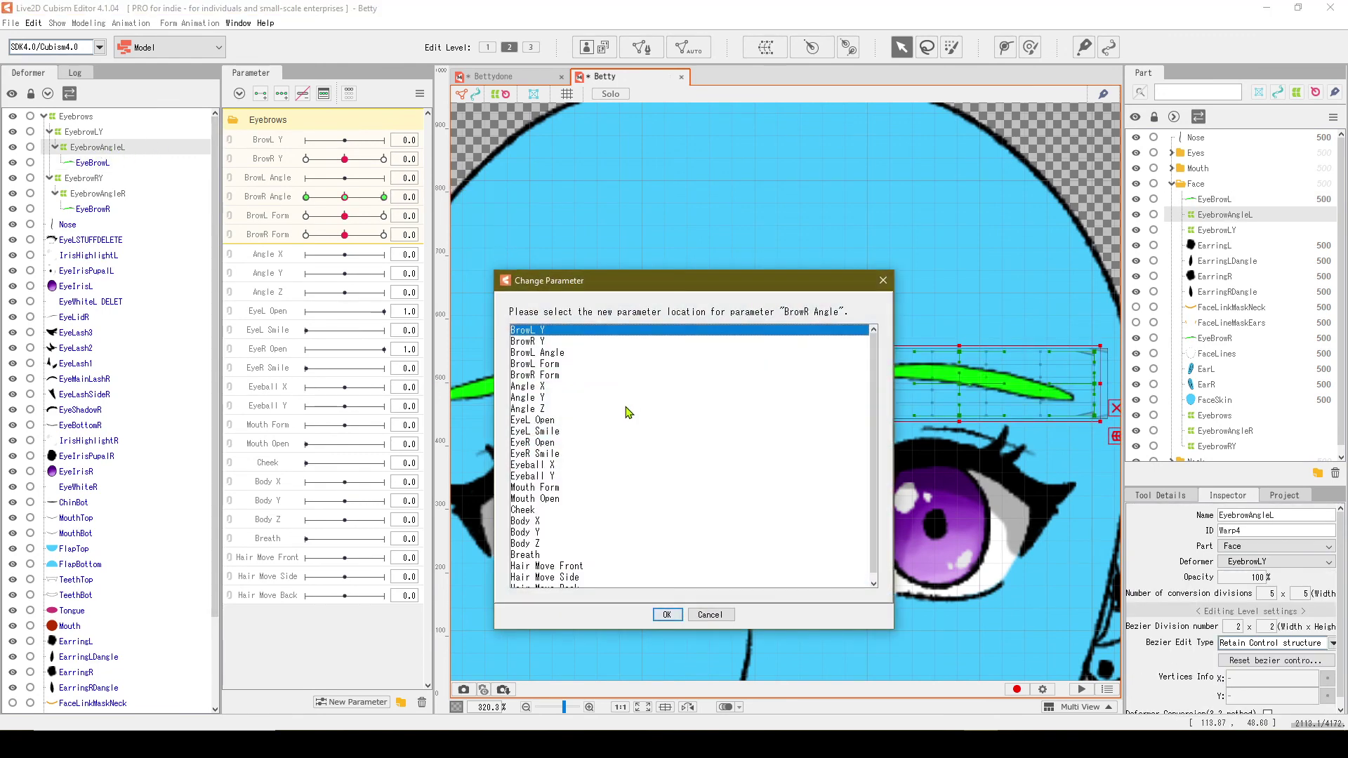
click(575, 354)
click(668, 614)
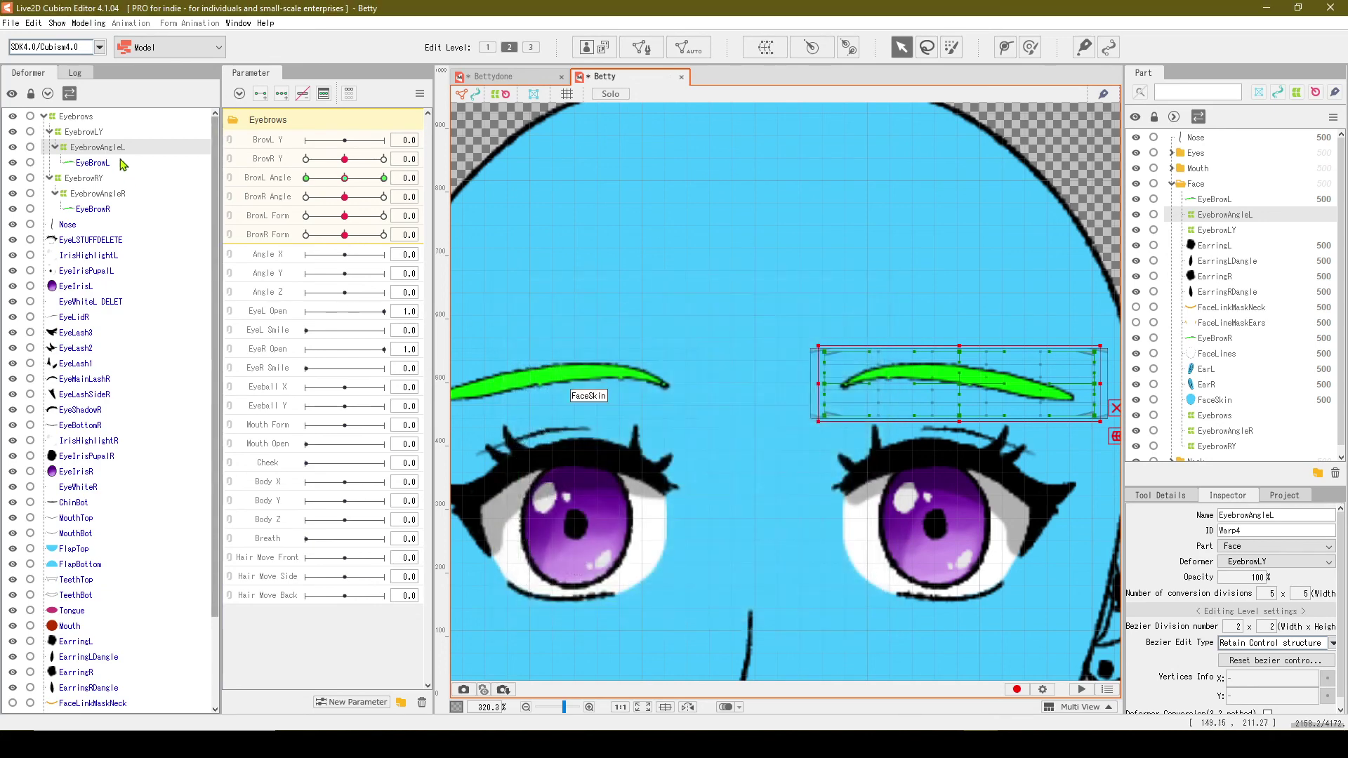
Step: Move EyebrowLY's BrowR Y keys to BrowL Y and test both brows moving up and down
click(84, 132)
click(476, 160)
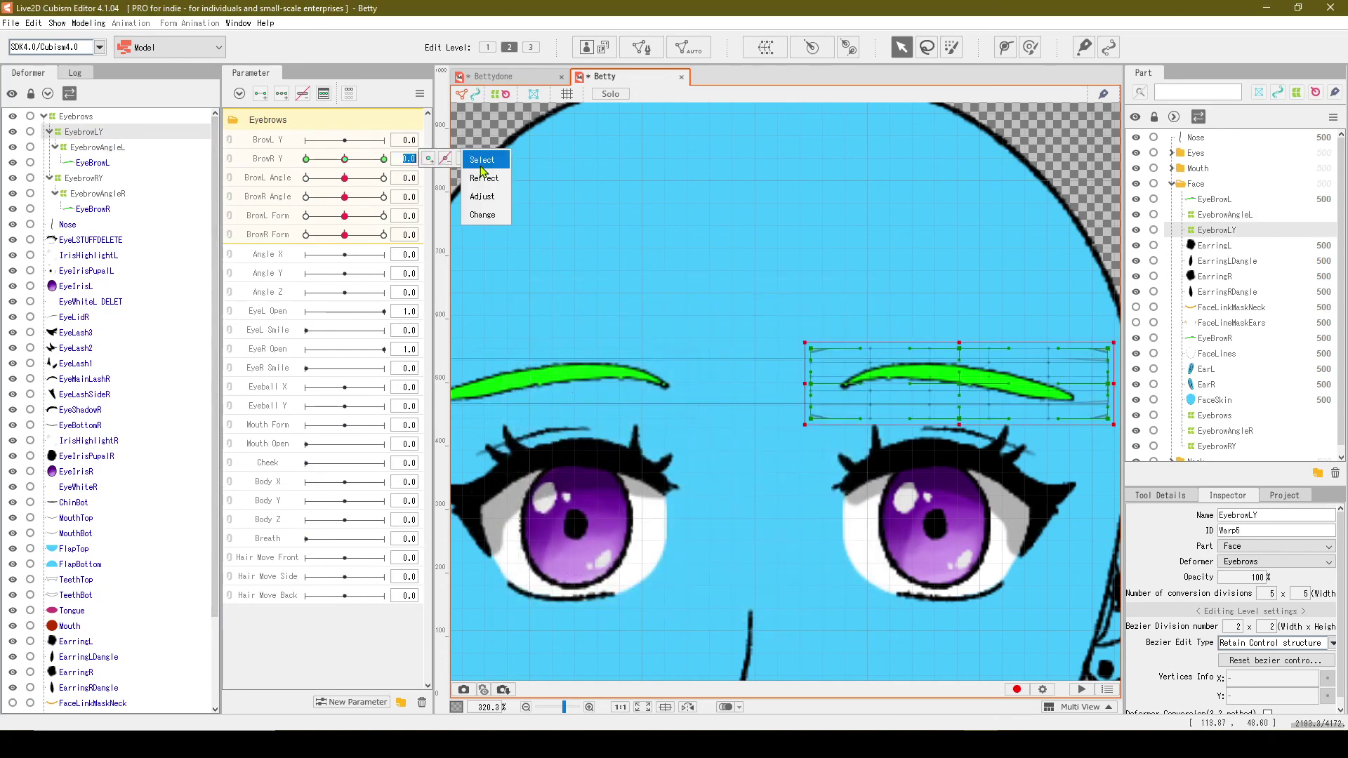
click(482, 214)
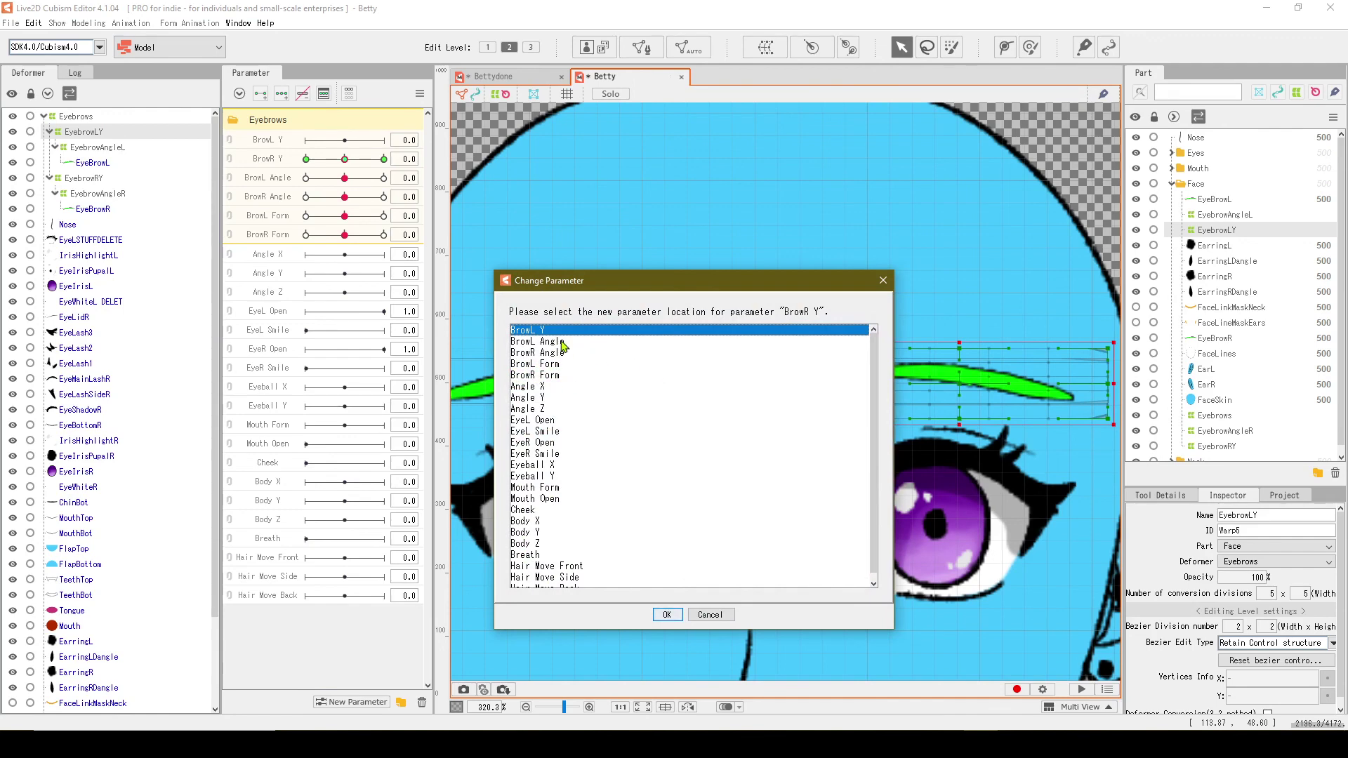
click(671, 615)
drag(344, 139, 446, 145)
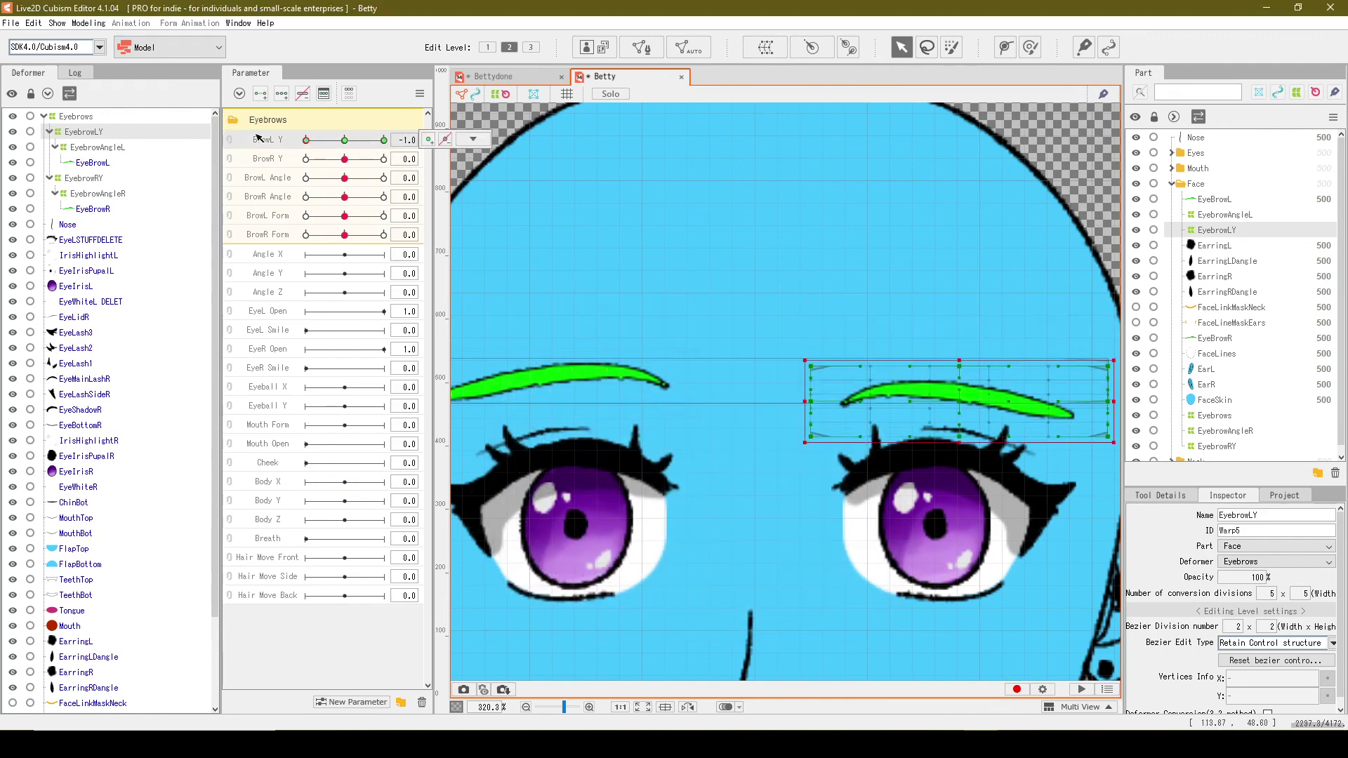
mouse_move(350, 159)
mouse_down()
mouse_move(384, 159)
mouse_move(337, 143)
mouse_move(366, 191)
mouse_move(345, 179)
mouse_move(344, 159)
mouse_move(395, 202)
mouse_move(345, 197)
mouse_move(383, 216)
mouse_move(383, 234)
mouse_move(345, 234)
mouse_move(345, 215)
mouse_up()
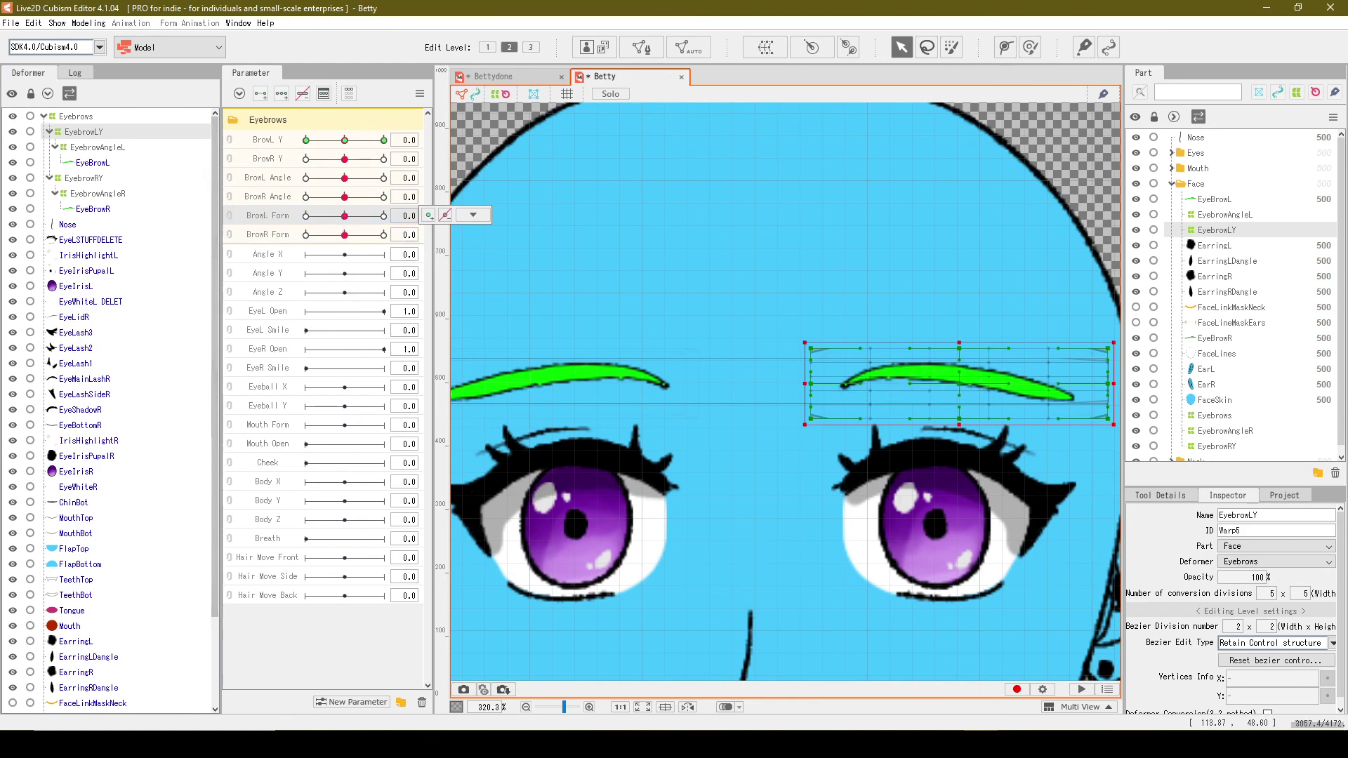
scroll(771, 532, down, 3)
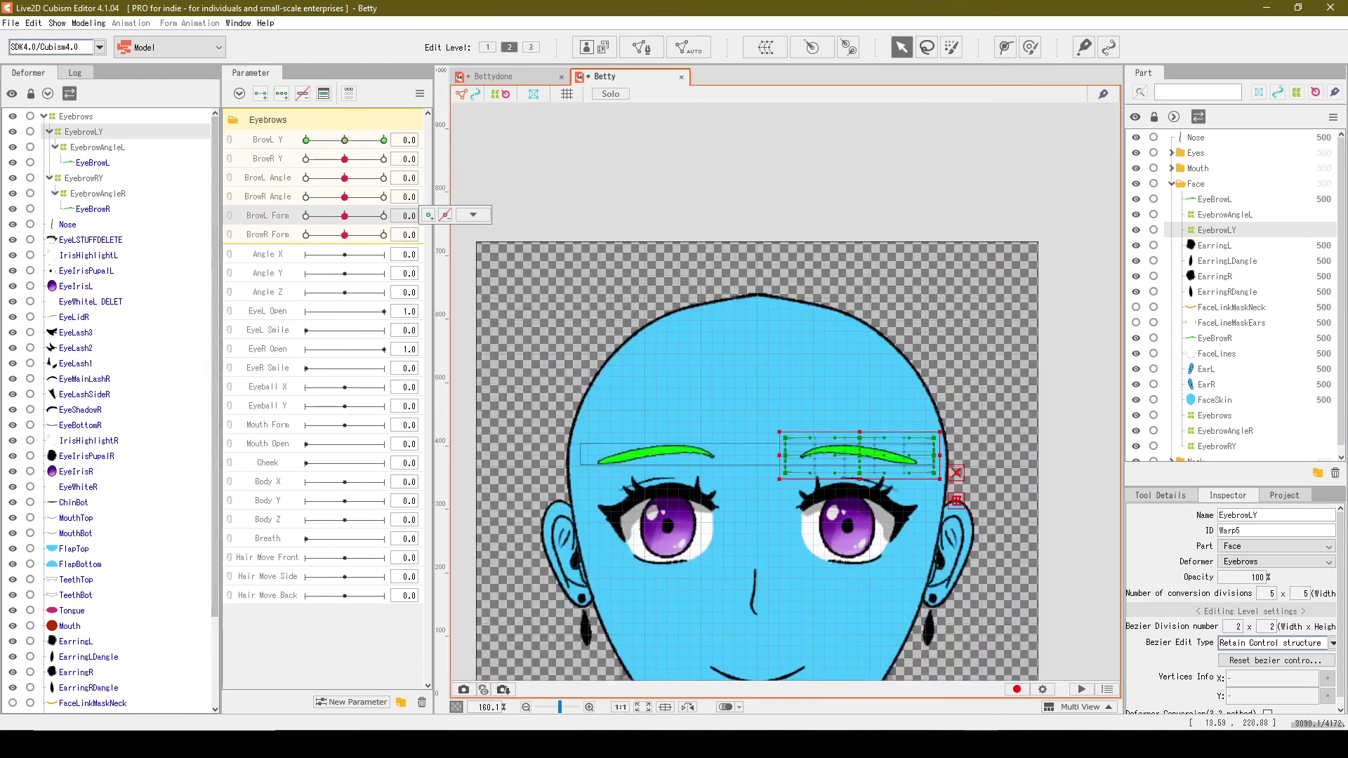